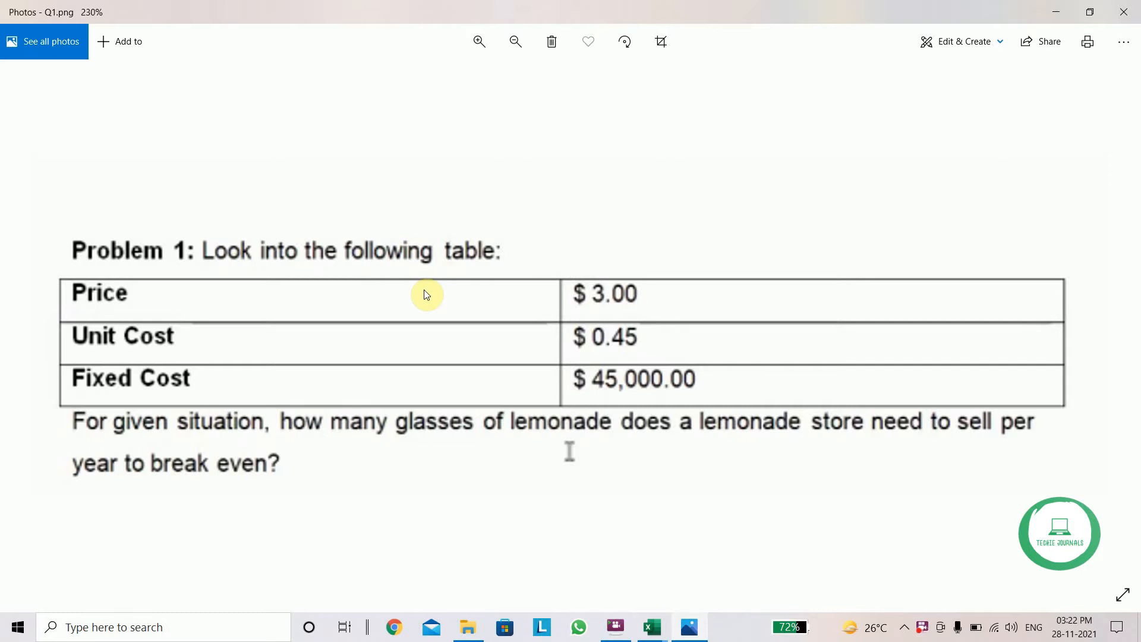
# Dock the Q1.png problem image to half the screen and show it beside the Goal Seek workbook in Excel
pyautogui.moveTo(411, 17); pyautogui.dragTo(1140, 89)
pyautogui.click(652, 627)
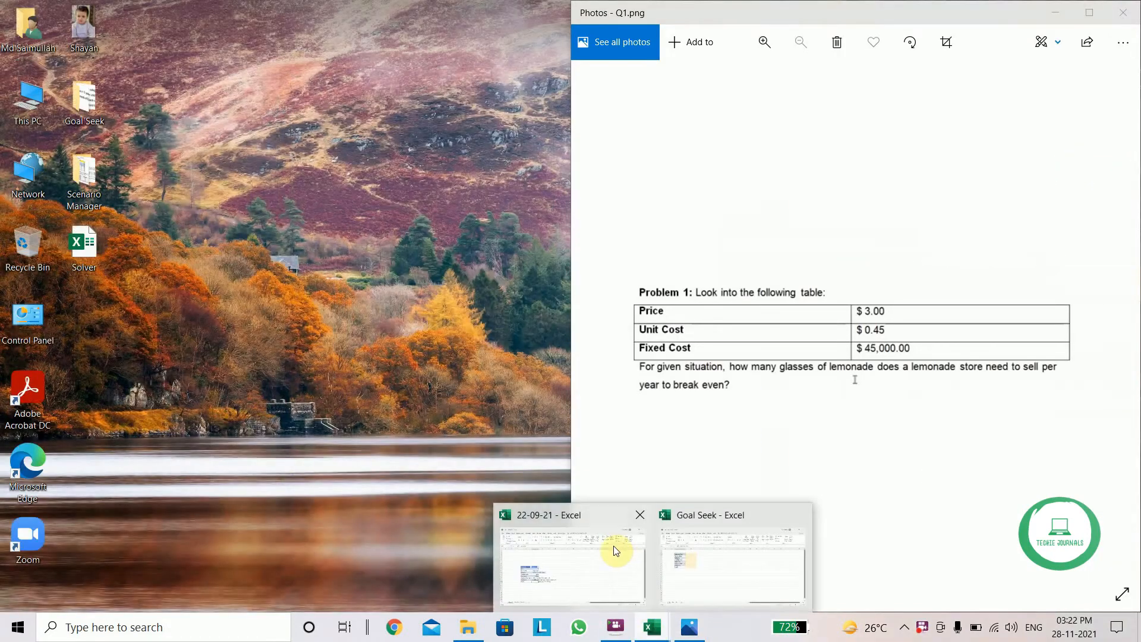
pyautogui.click(708, 546)
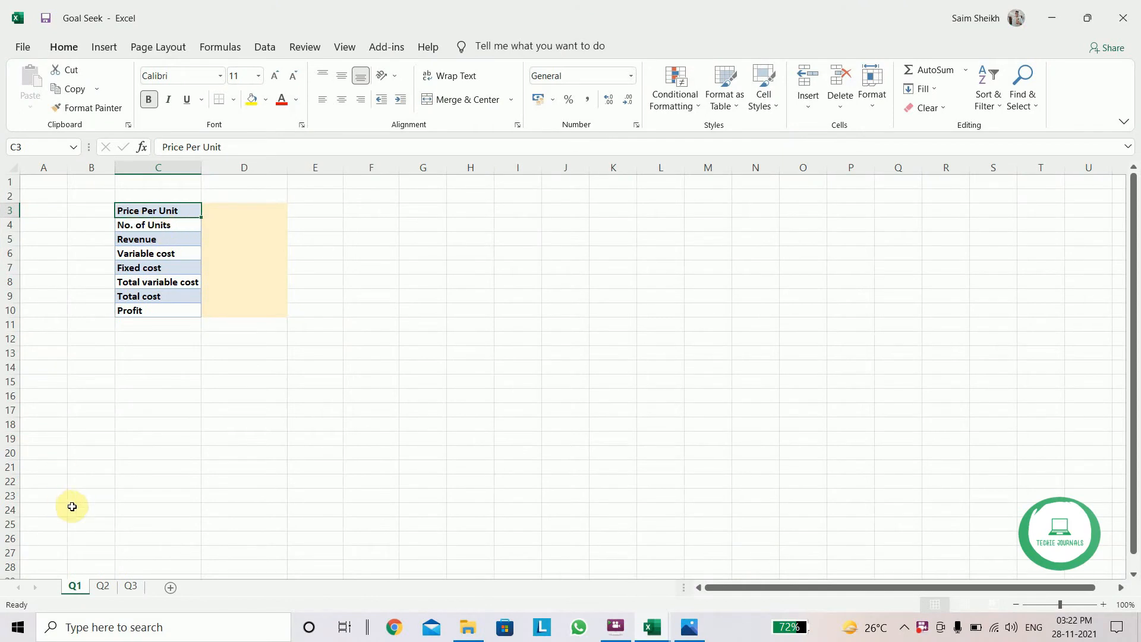
pyautogui.click(689, 627)
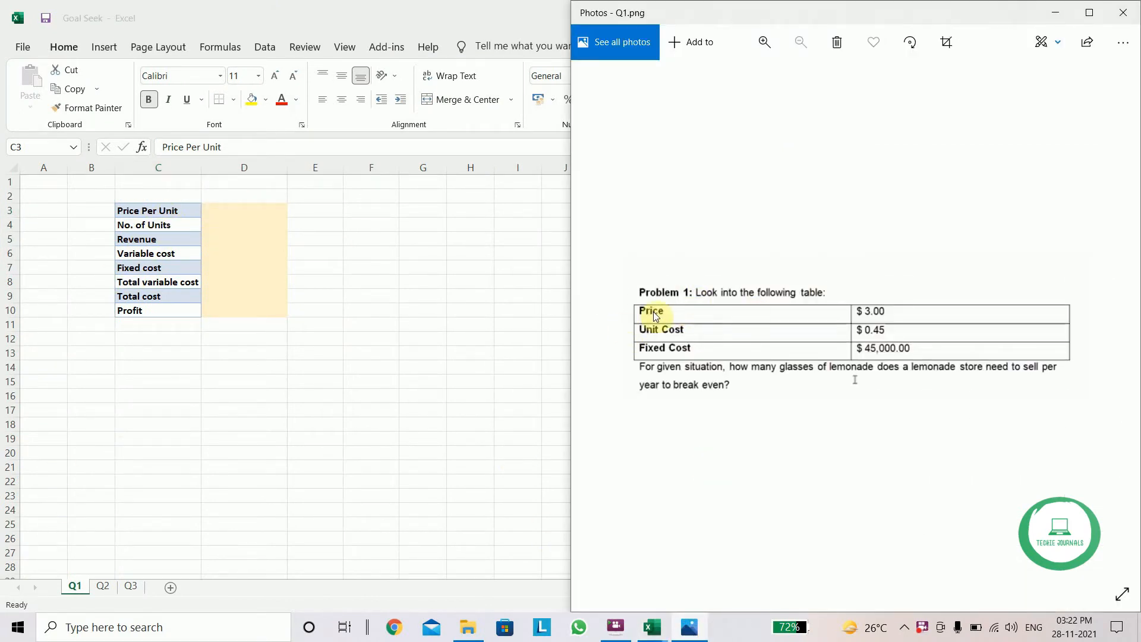
# Enter the price per unit from the problem table, 3, in cell D3 of sheet Q1
pyautogui.click(215, 211)
pyautogui.click(216, 212)
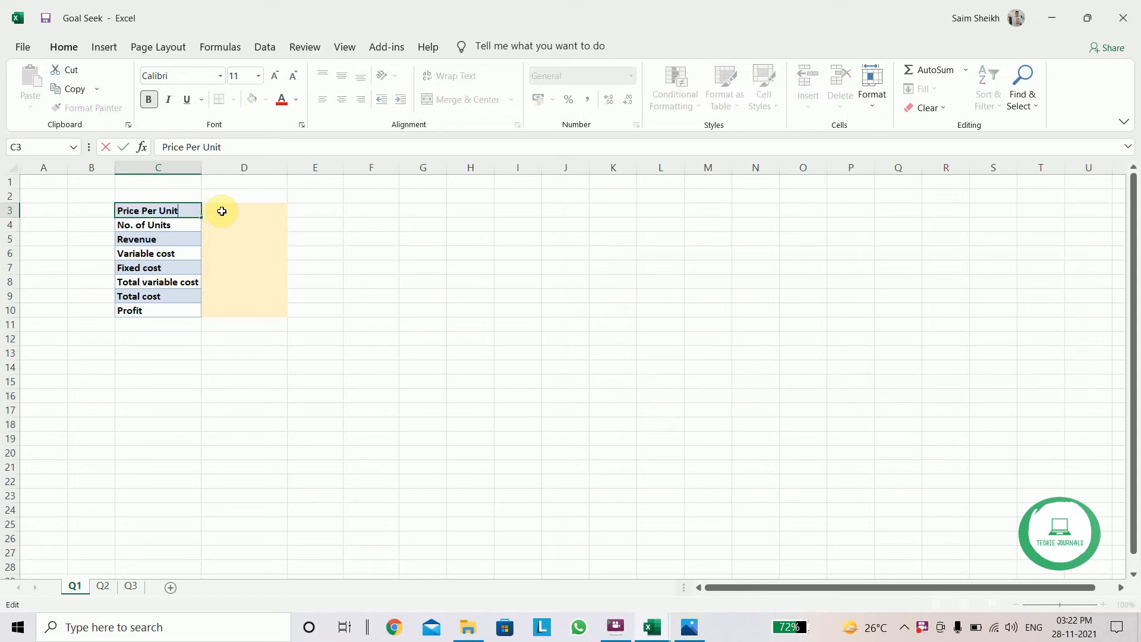
pyautogui.click(689, 627)
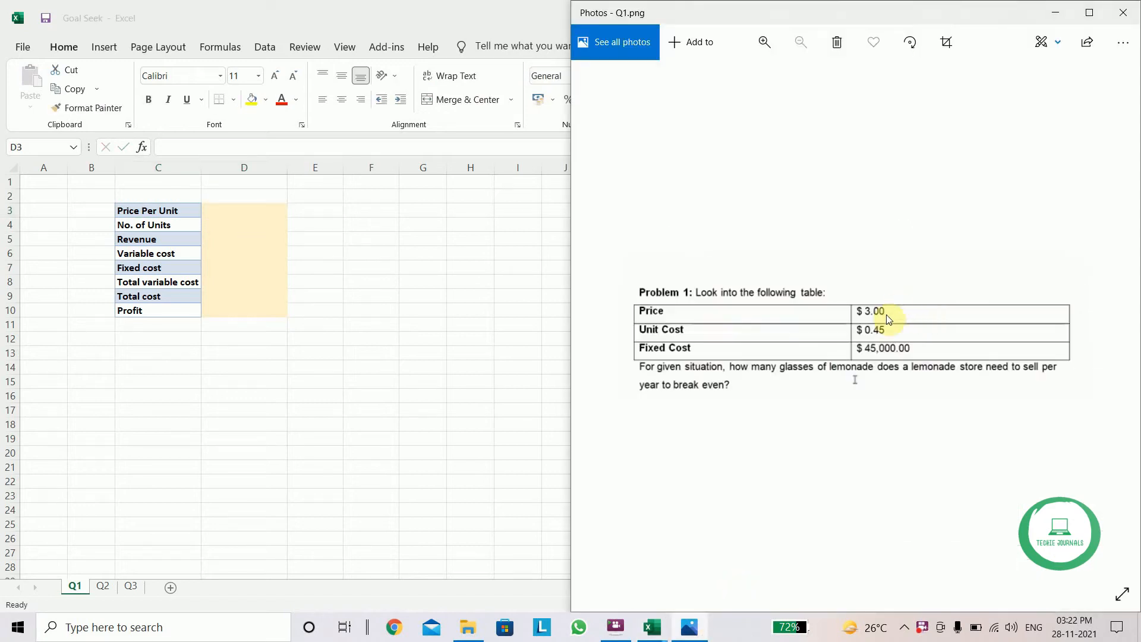
pyautogui.click(246, 209)
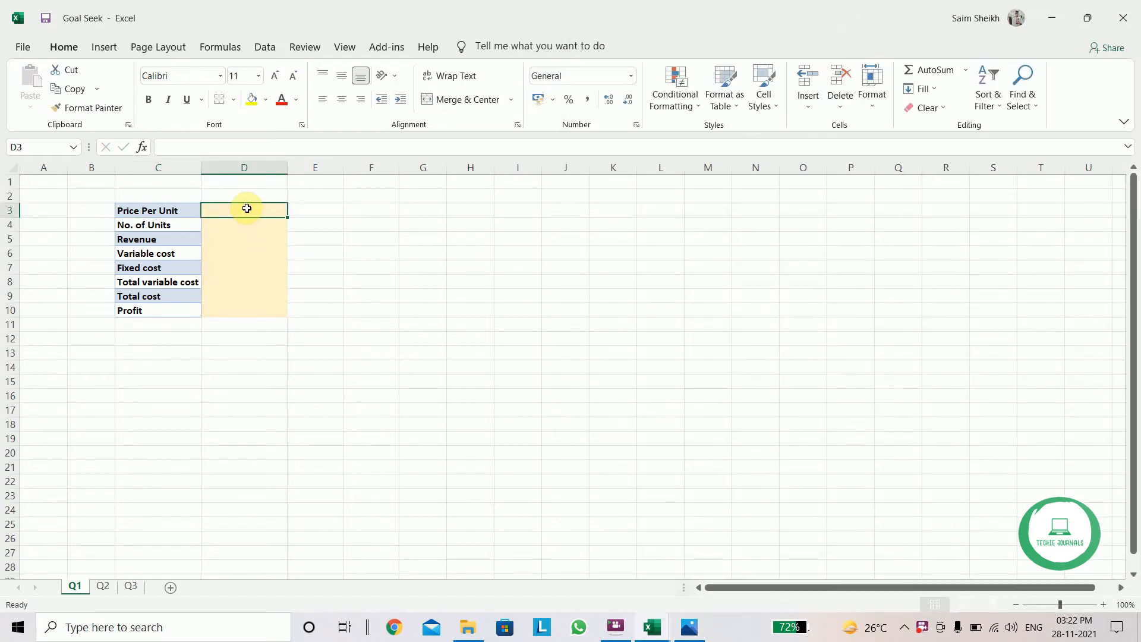
pyautogui.write('3')
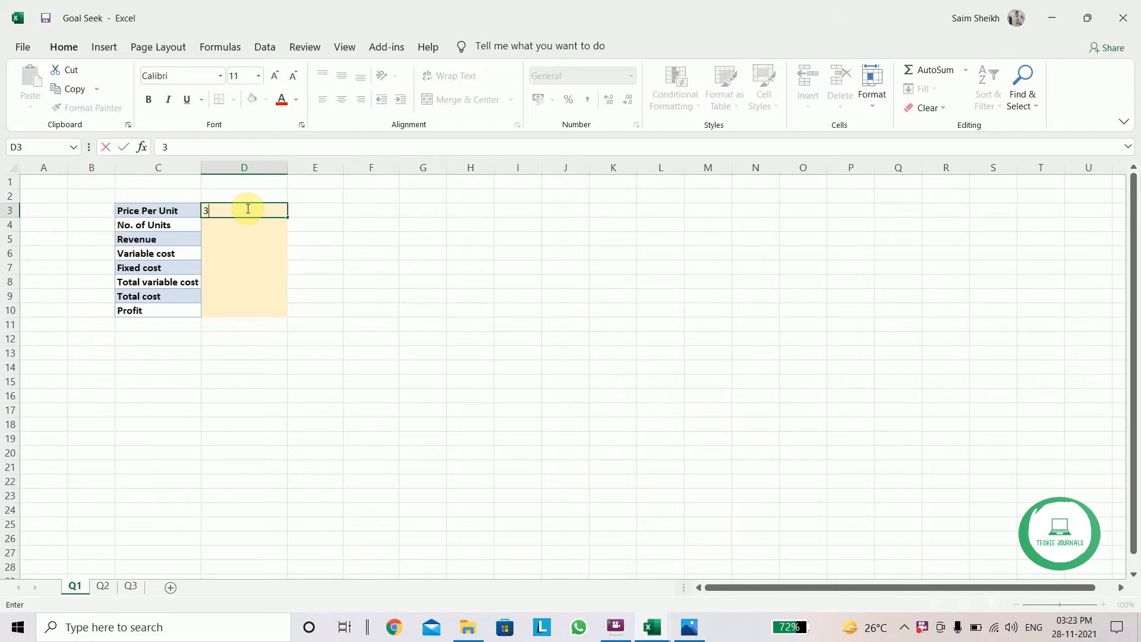
pyautogui.click(231, 228)
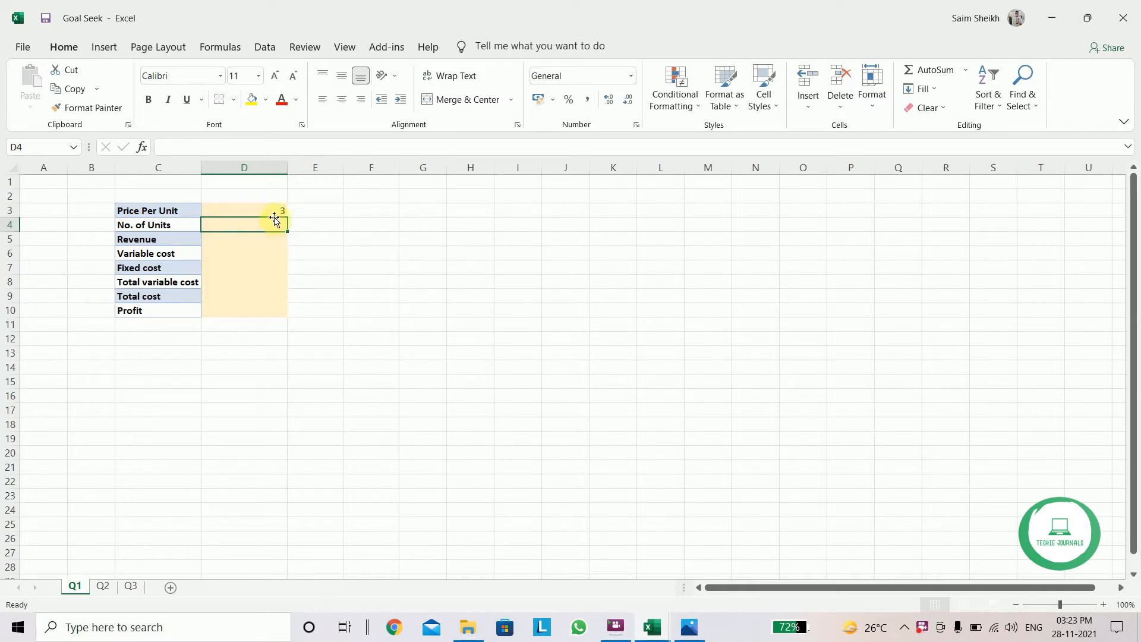
# Calculate Revenue in cell D5 as price per unit times number of units with the formula =D3*D4
pyautogui.click(234, 242)
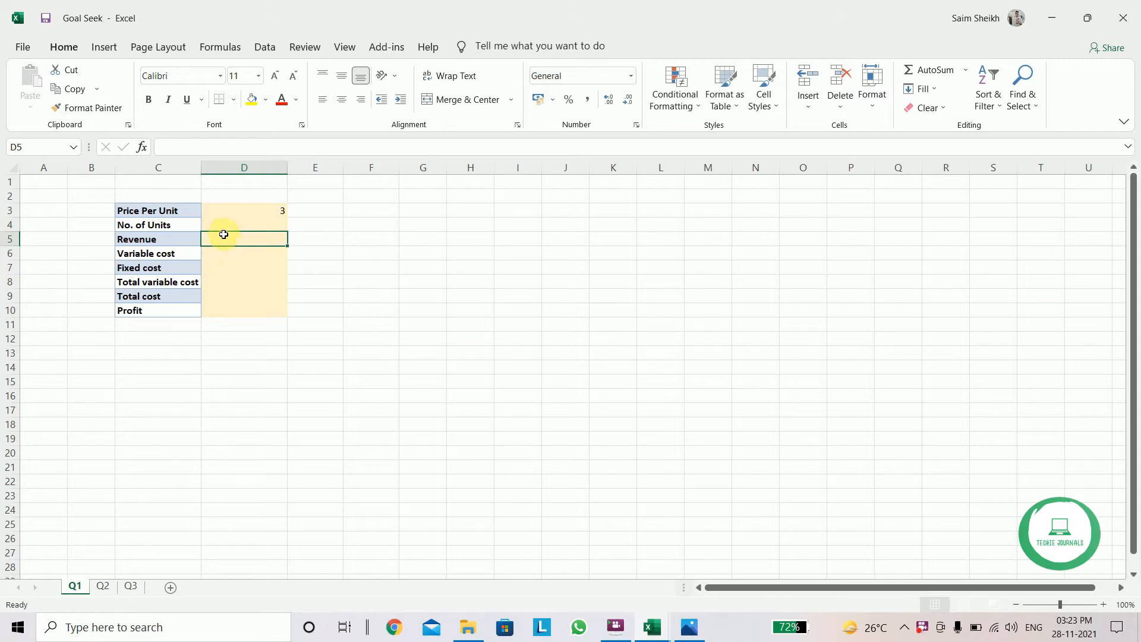
pyautogui.click(191, 147)
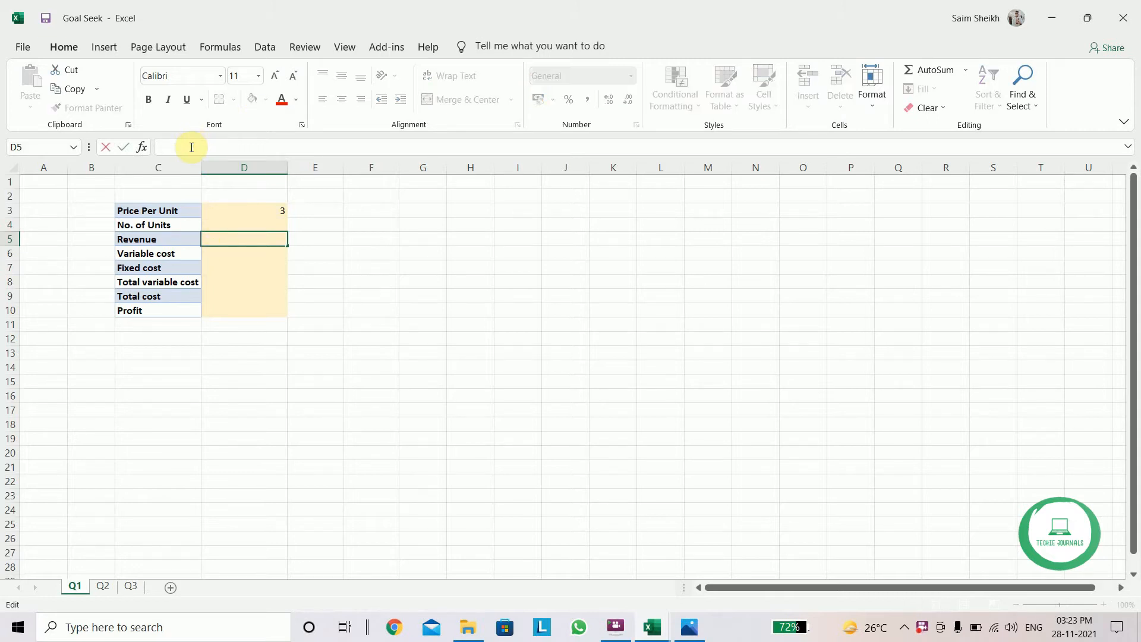
pyautogui.write('=')
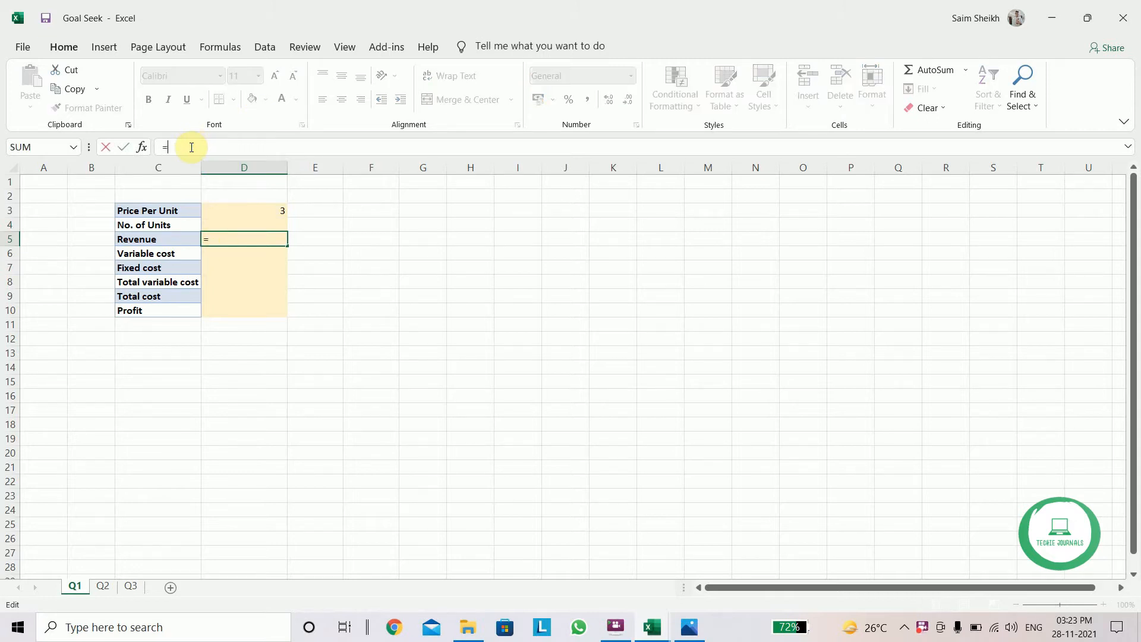
pyautogui.click(238, 211)
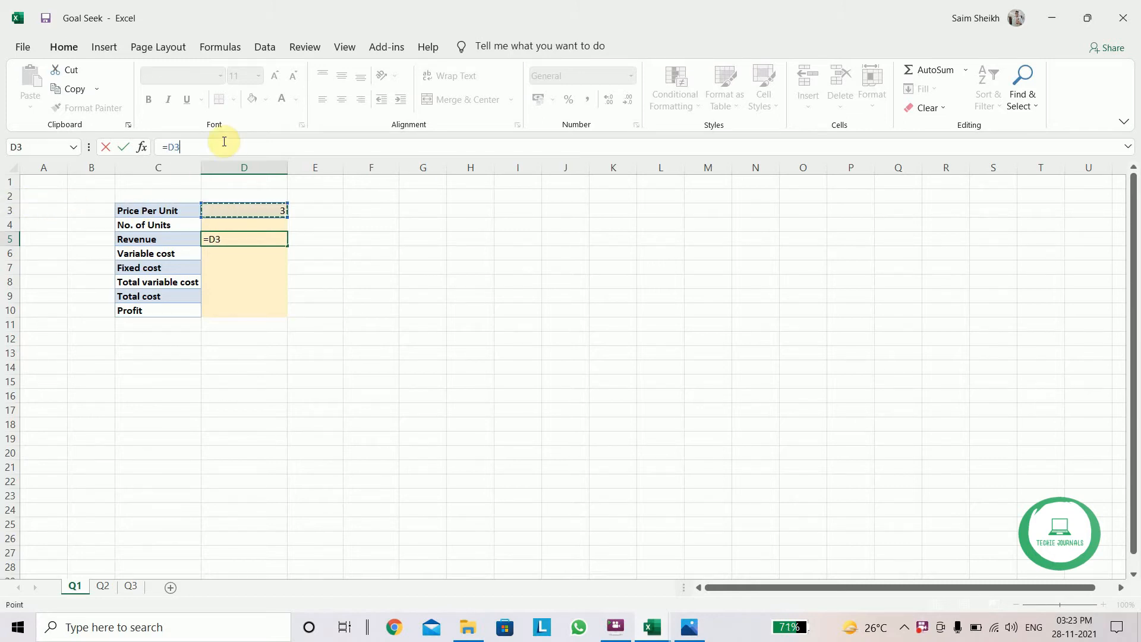
pyautogui.write('*')
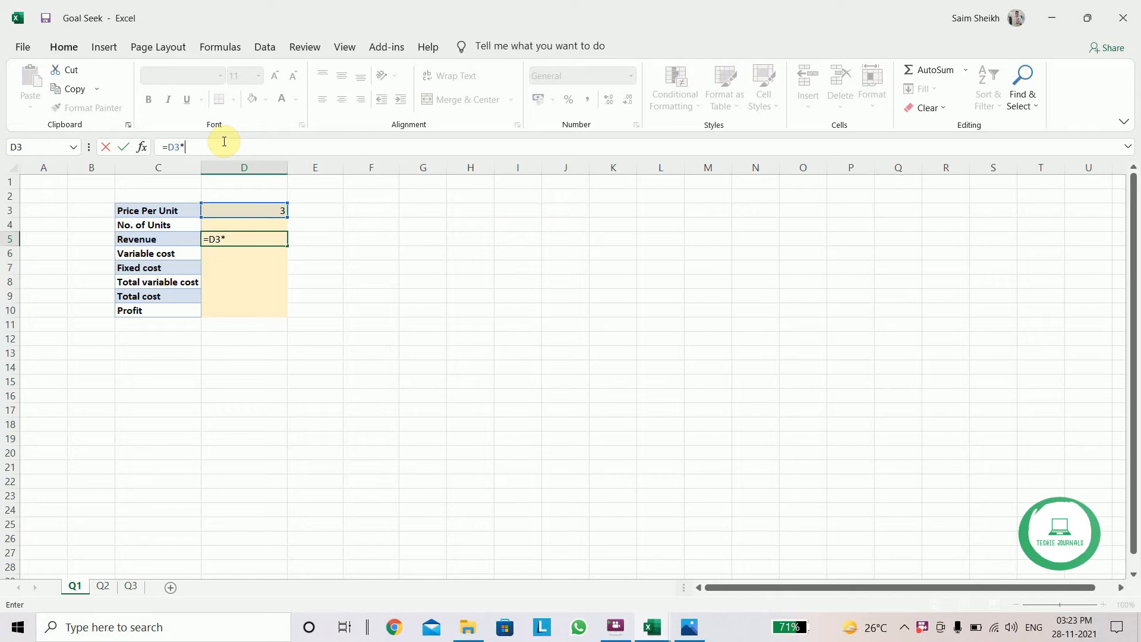
pyautogui.click(224, 227)
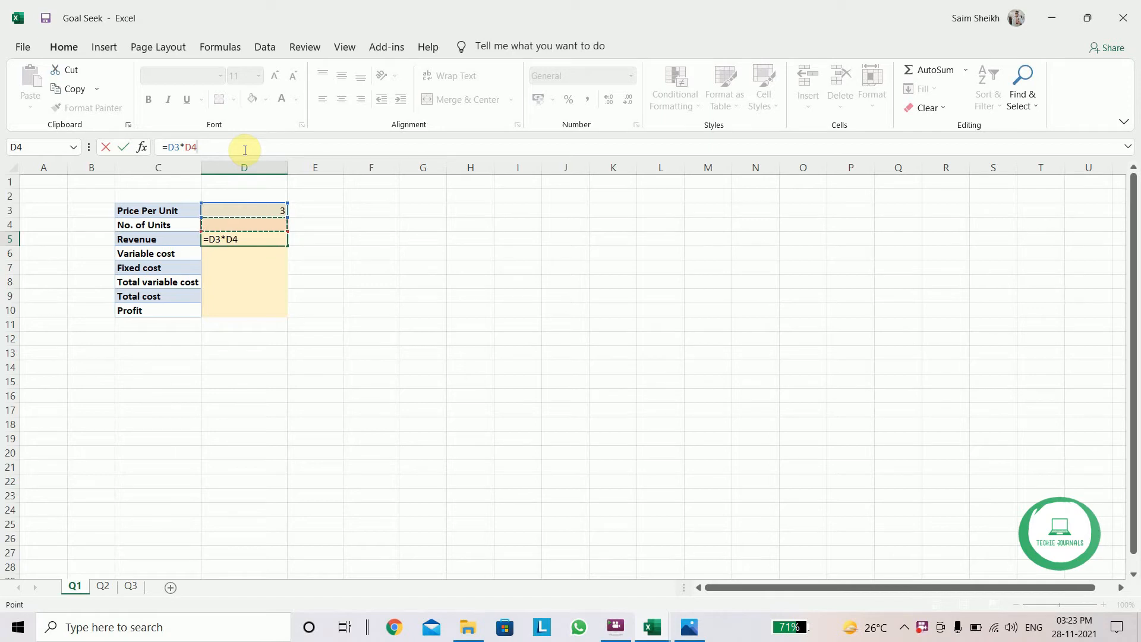
pyautogui.press('Return')
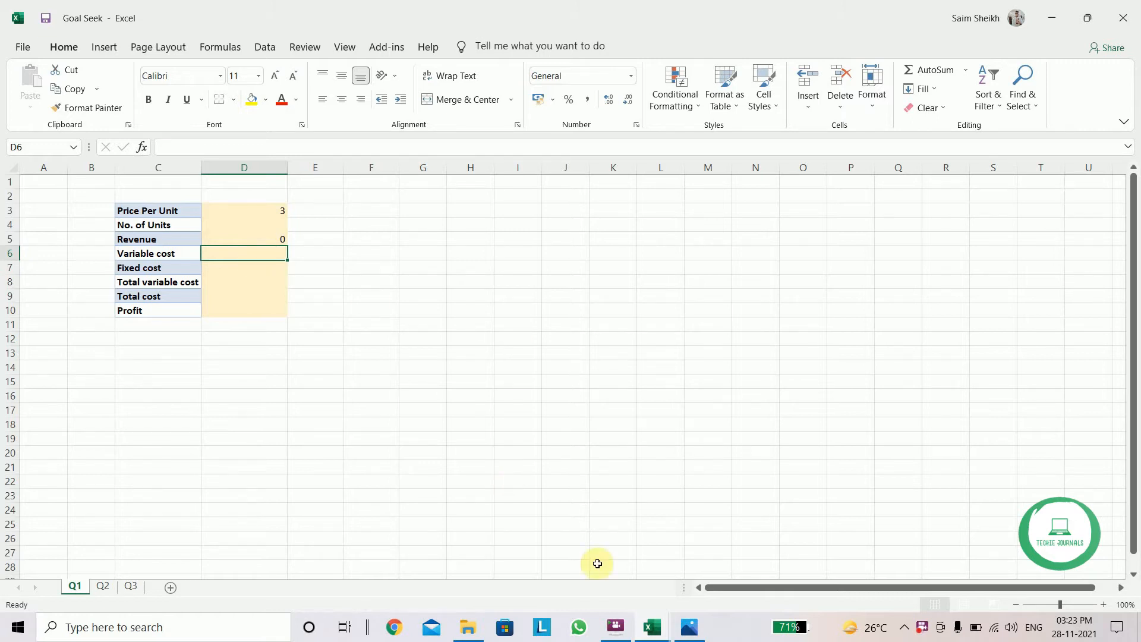
# Enter the unit cost from the problem image, 0.45, as the Variable cost in cell D6
pyautogui.click(691, 627)
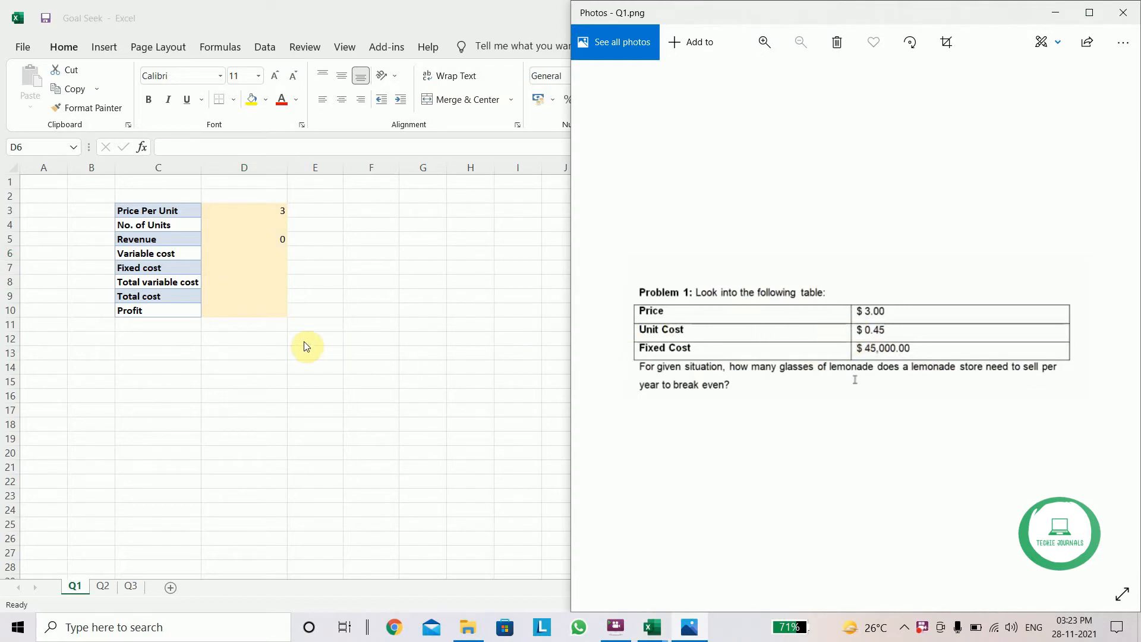
pyautogui.click(265, 253)
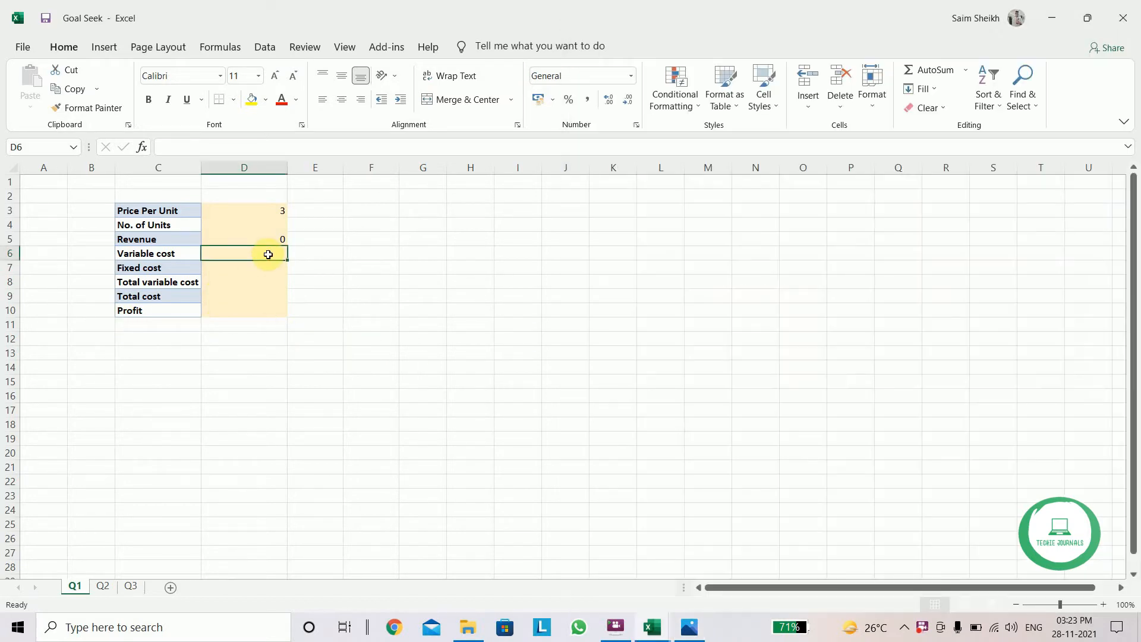
pyautogui.write('0.45')
pyautogui.click(252, 270)
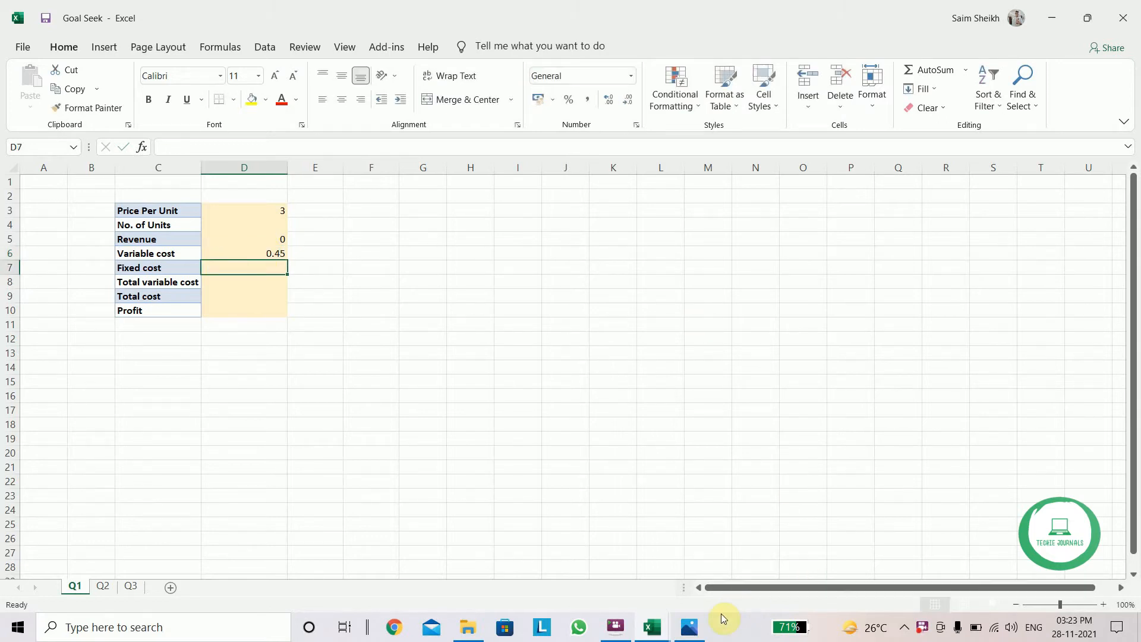
# Check the problem image again and enter 45000 as the Fixed cost in cell D7
pyautogui.moveTo(691, 626)
pyautogui.click(689, 517)
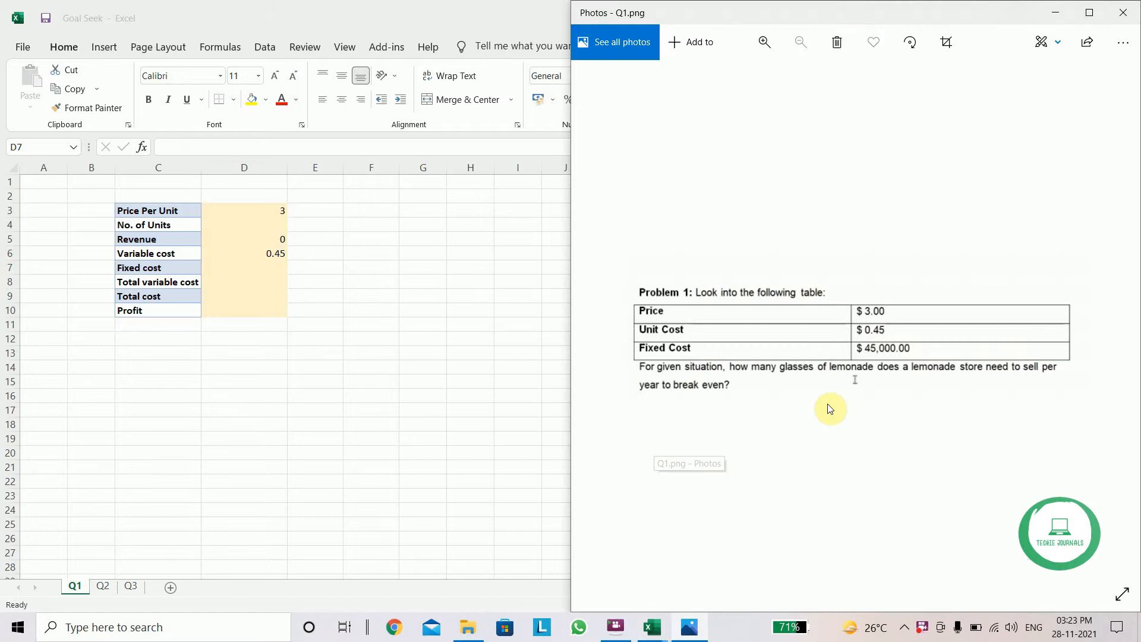
pyautogui.click(246, 266)
pyautogui.write('45')
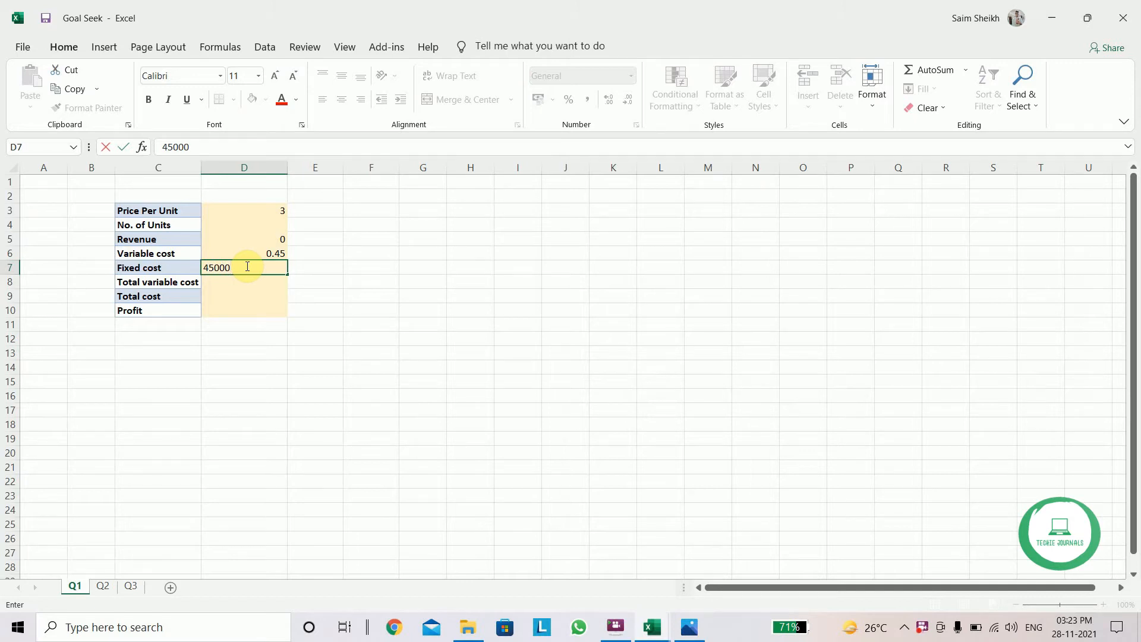
pyautogui.write('000')
pyautogui.click(256, 283)
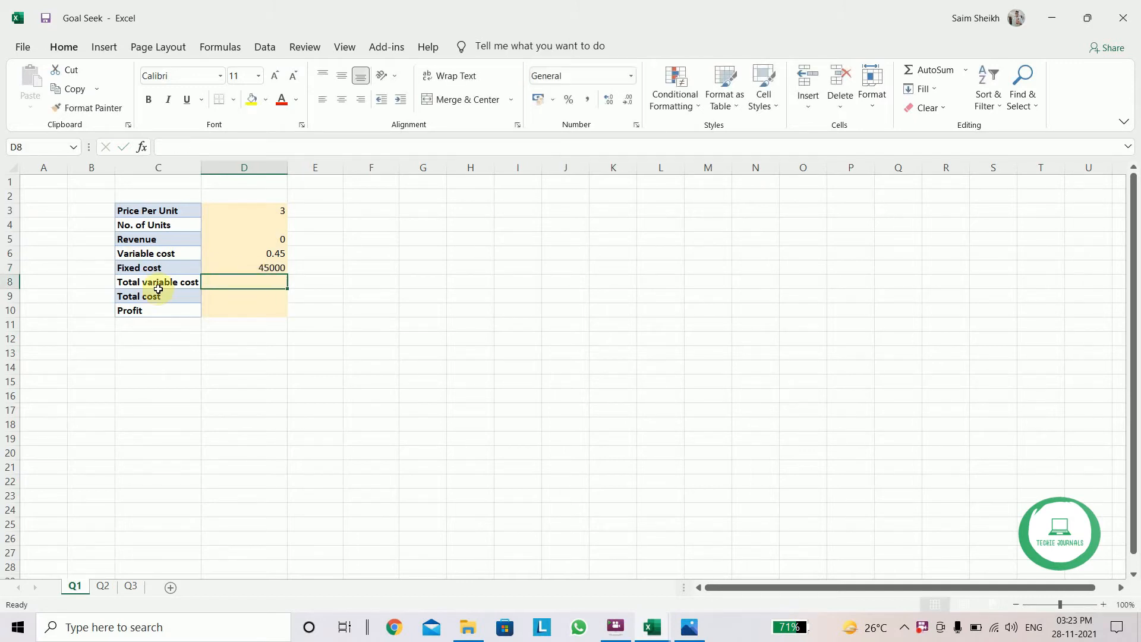
# Calculate Total variable cost in cell D8 as number of units times variable cost with the formula =D4*D6
pyautogui.moveTo(652, 629)
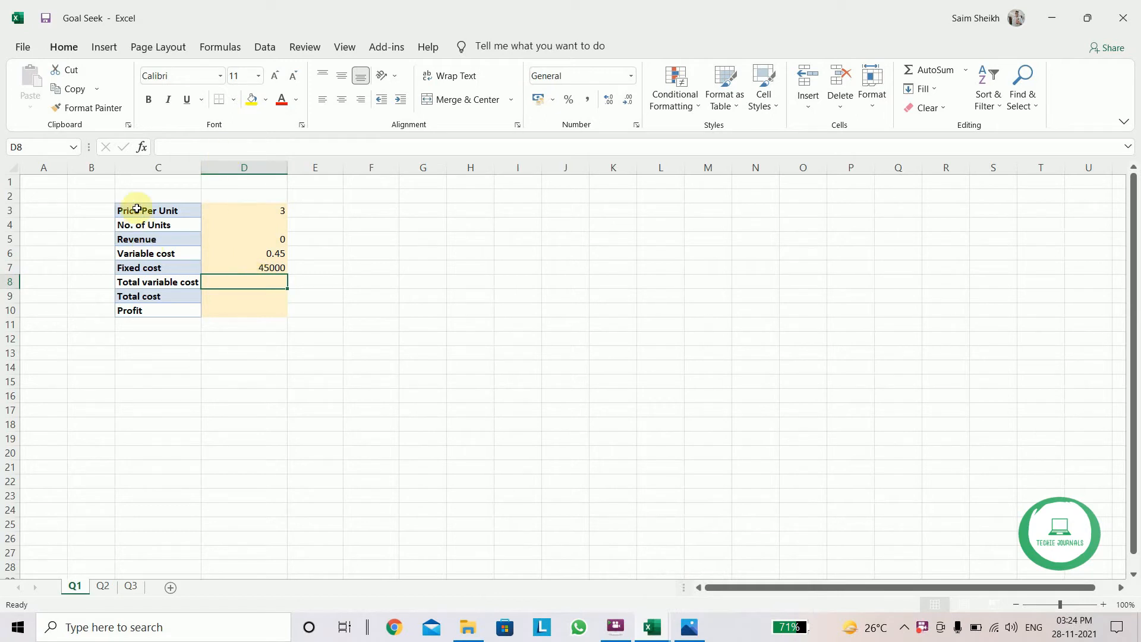
pyautogui.click(222, 148)
pyautogui.write('=')
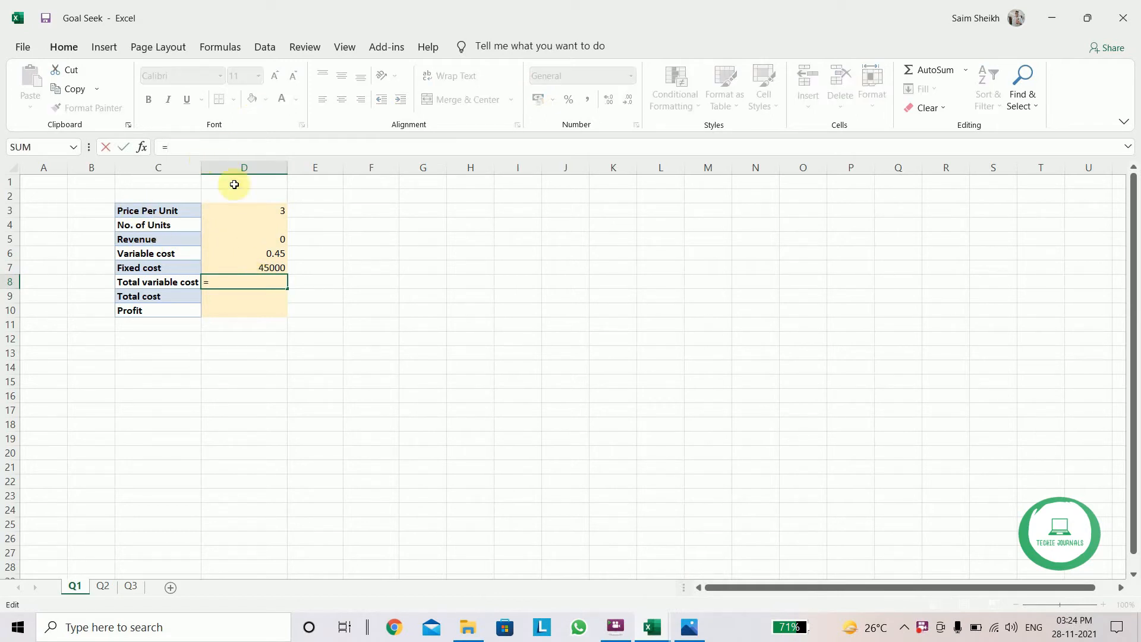
pyautogui.click(262, 223)
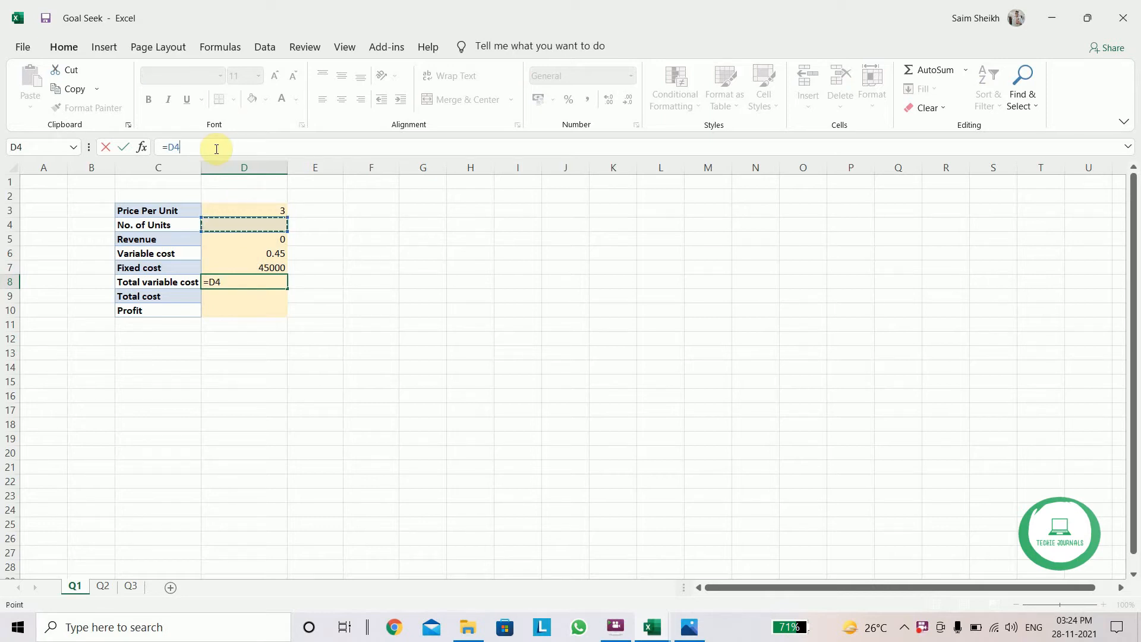
pyautogui.write('*')
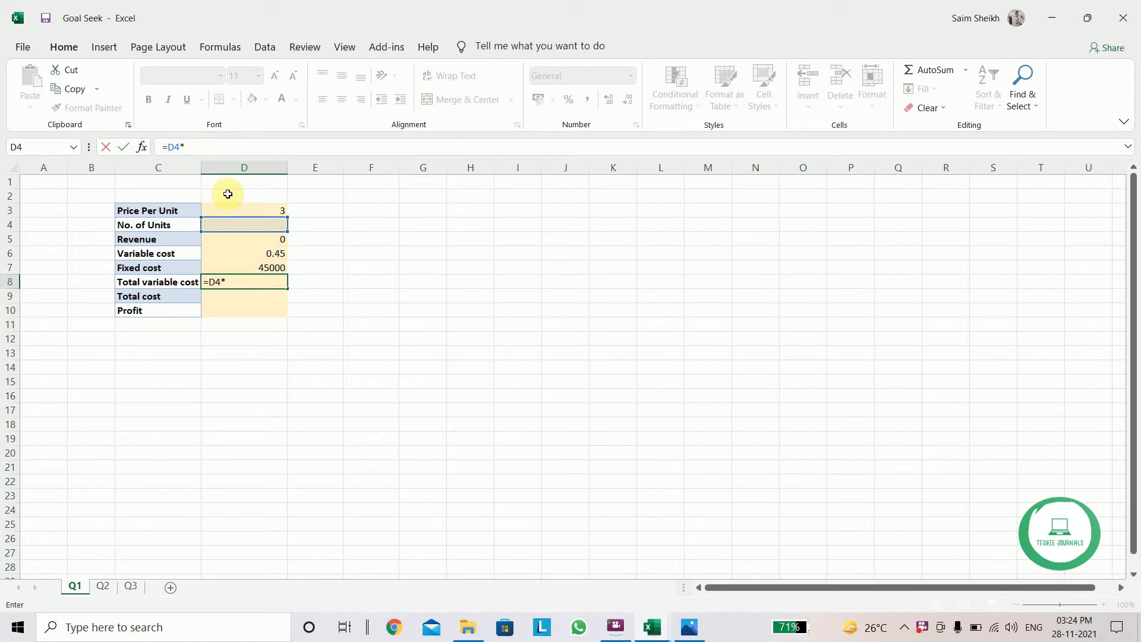
pyautogui.click(272, 252)
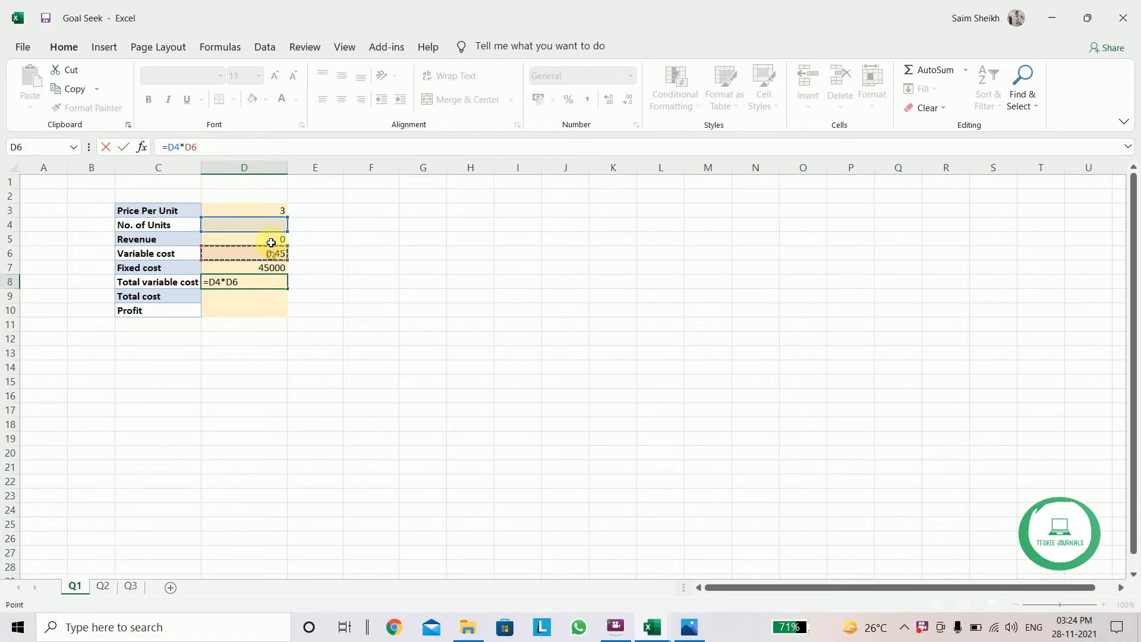
pyautogui.press('Return')
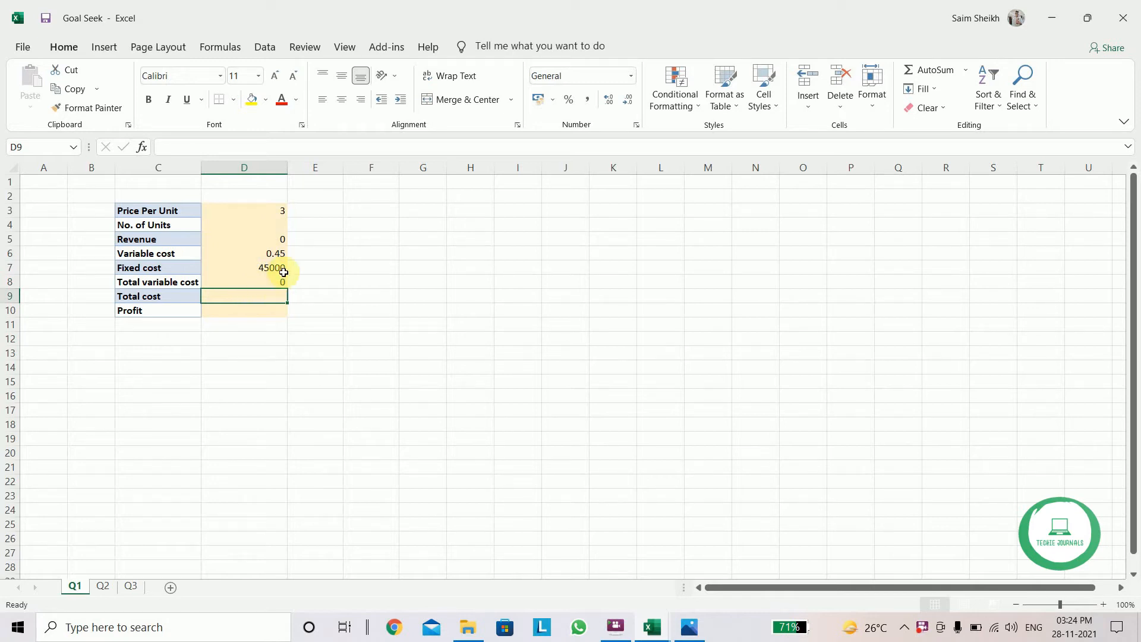
# Calculate Total cost in cell D9 as fixed cost plus total variable cost with the formula =D7+D8
pyautogui.click(195, 147)
pyautogui.write('=')
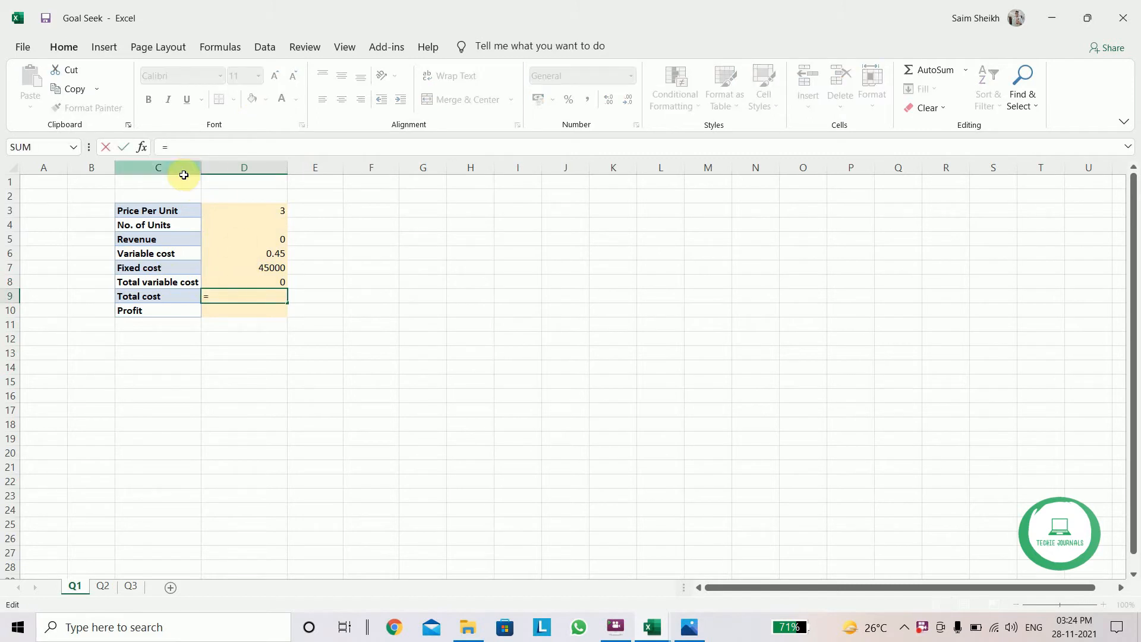
pyautogui.click(251, 268)
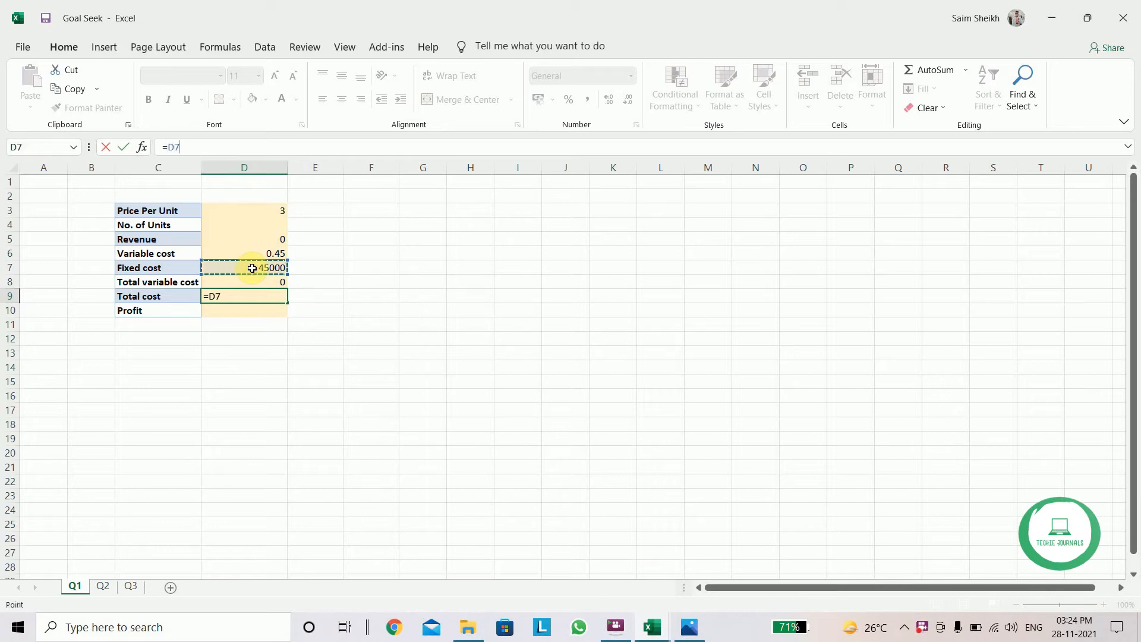
pyautogui.write('+')
pyautogui.click(261, 280)
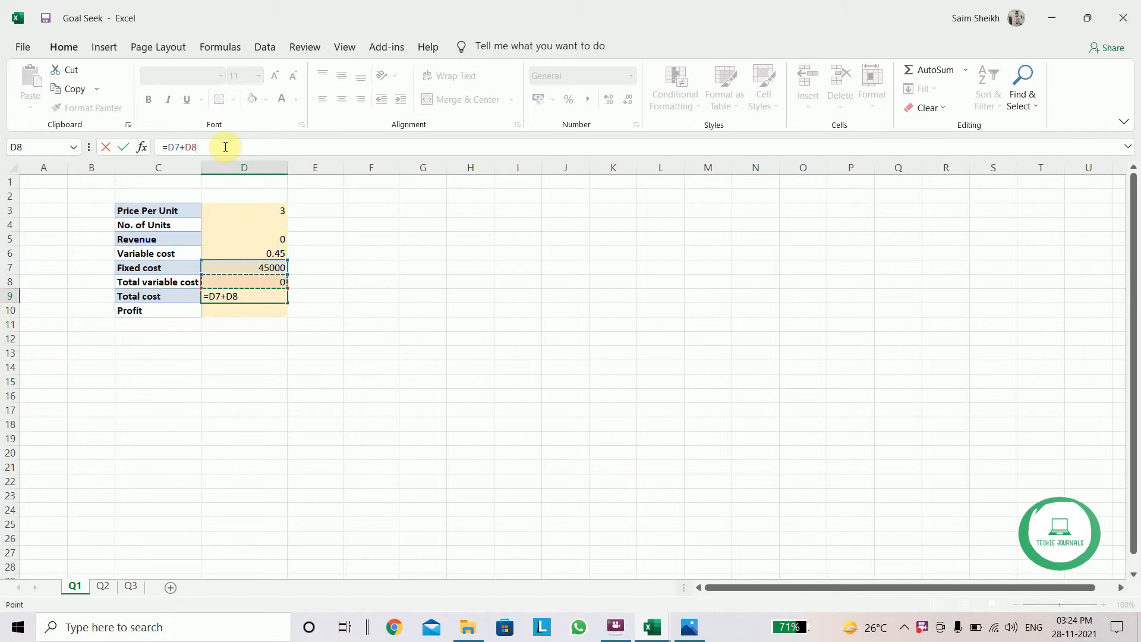
pyautogui.press('Return')
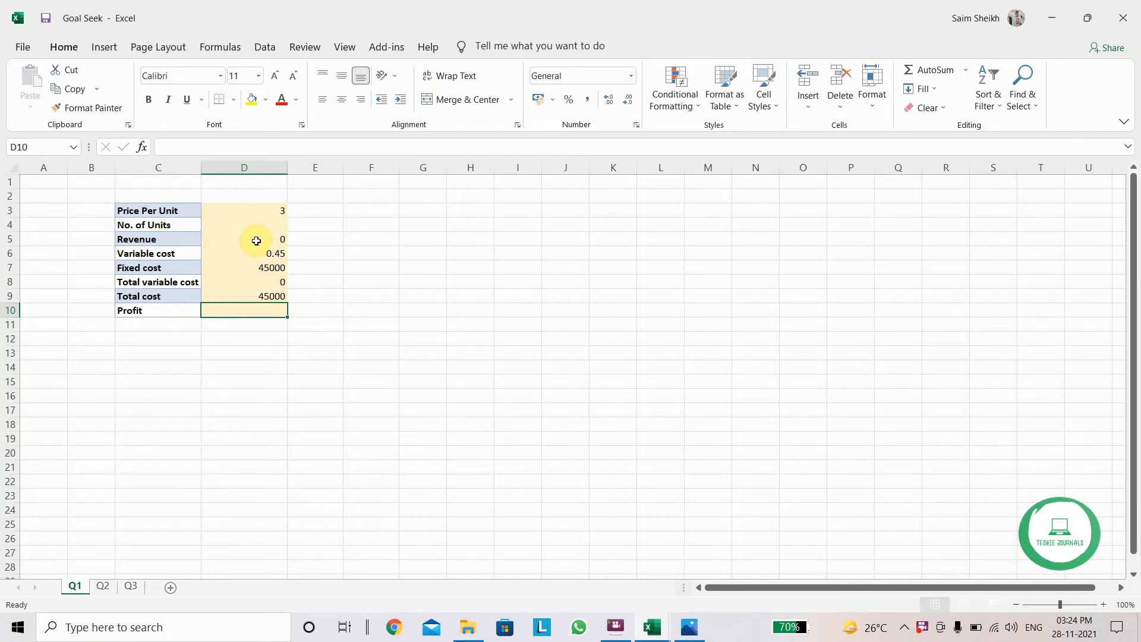
# Calculate Profit in cell D10 as revenue minus total cost with the formula =D5-D9
pyautogui.click(205, 145)
pyautogui.write('=')
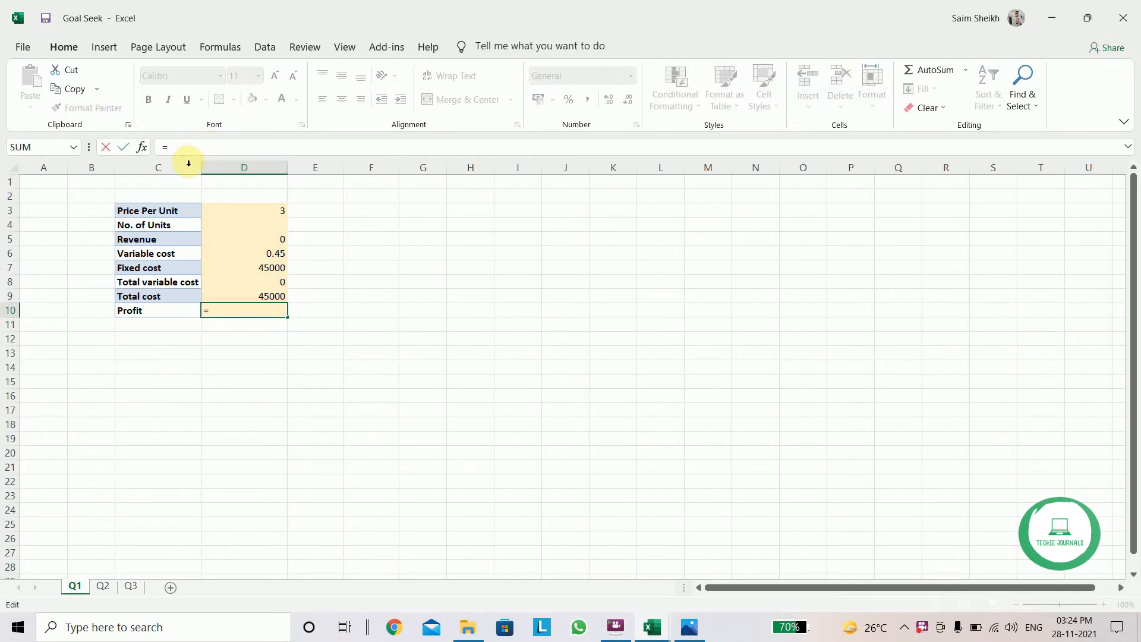
pyautogui.click(252, 238)
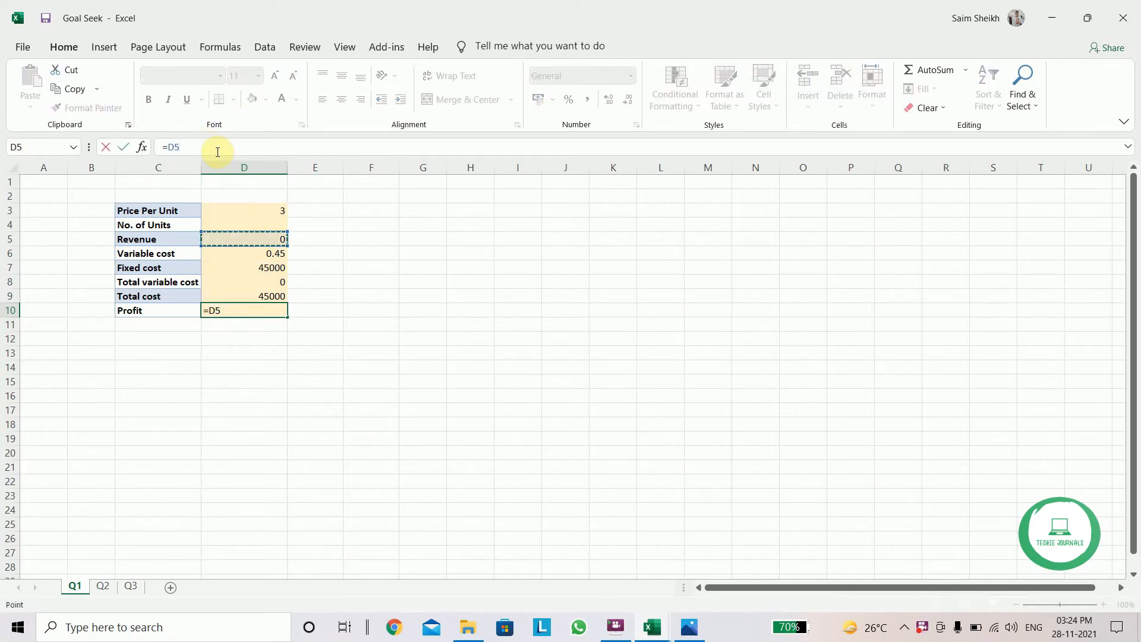
pyautogui.write('-')
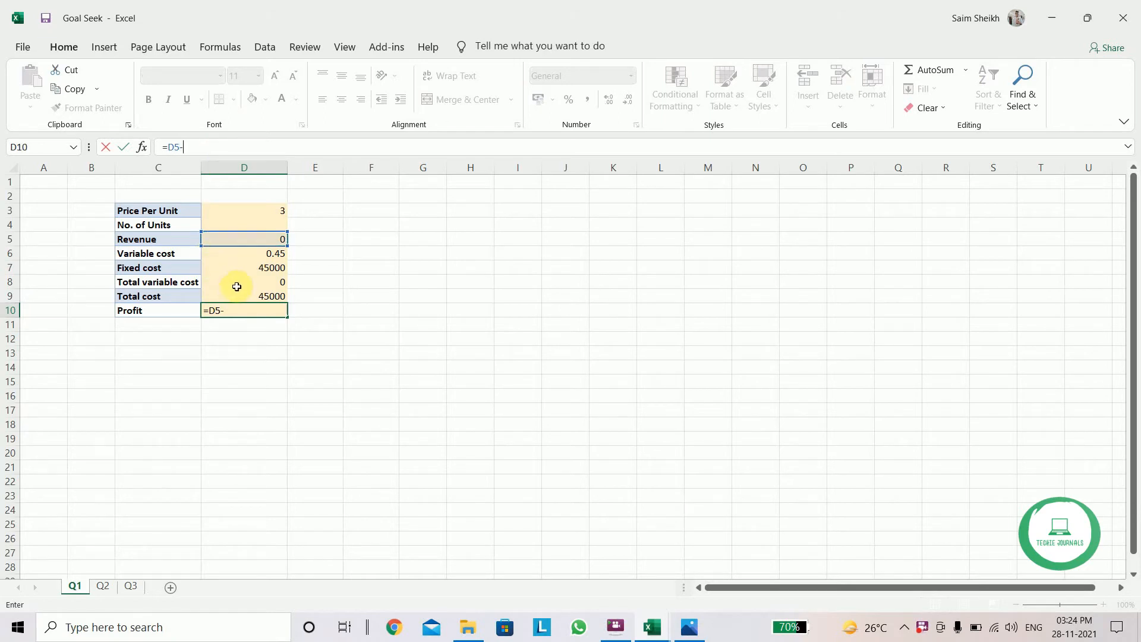
pyautogui.click(265, 295)
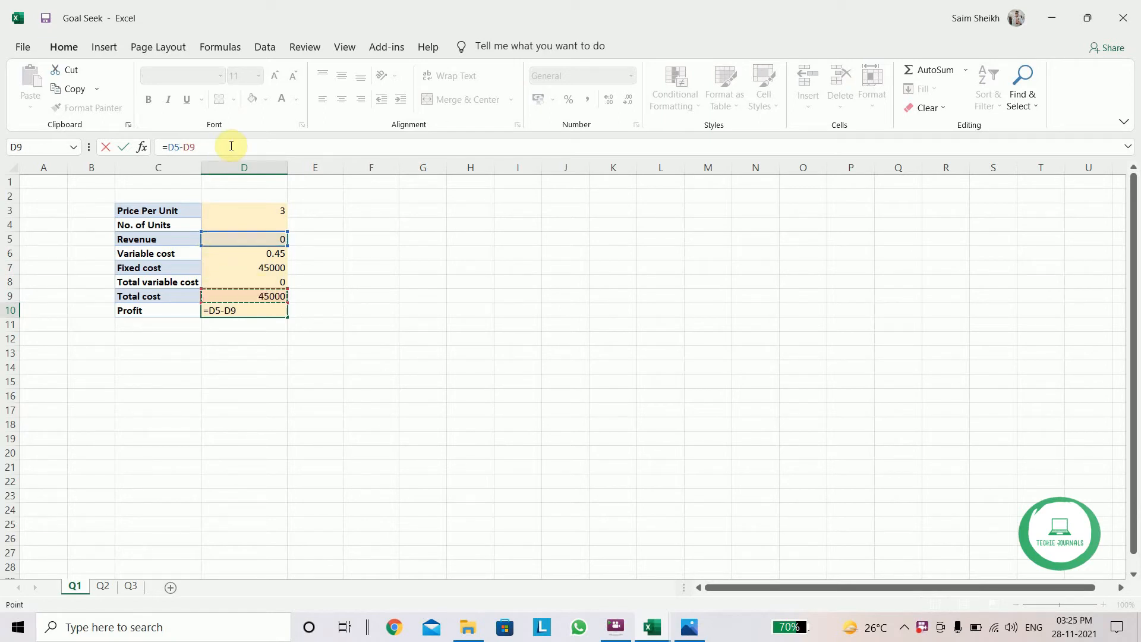
pyautogui.press('Return')
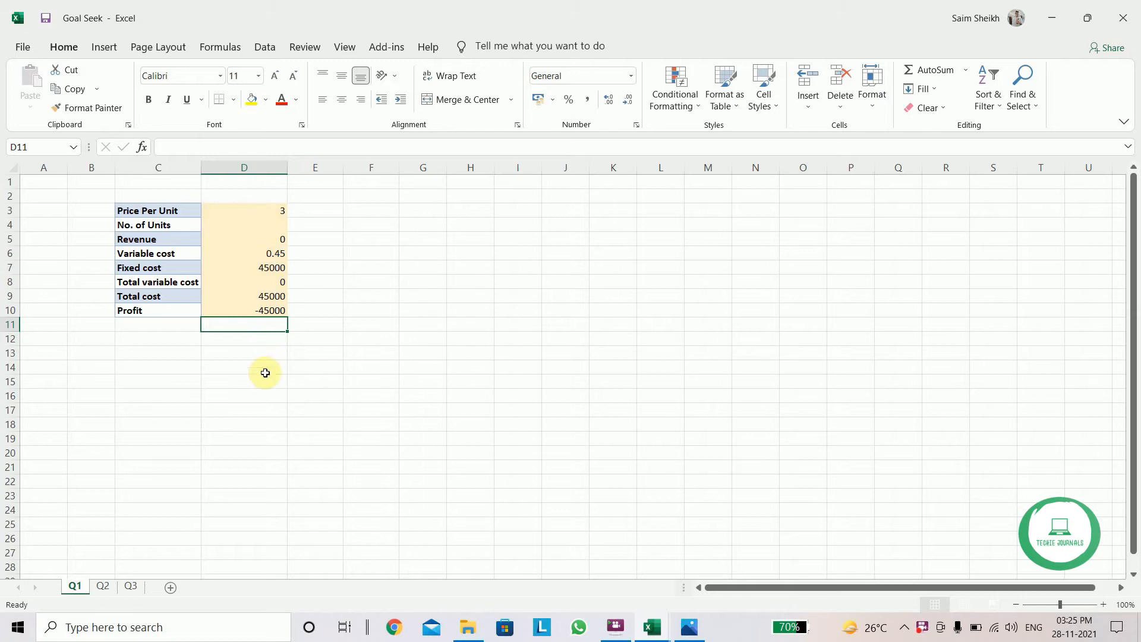
# Review the Problem 1 image again to check the break-even question against the completed model
pyautogui.click(315, 212)
pyautogui.click(316, 302)
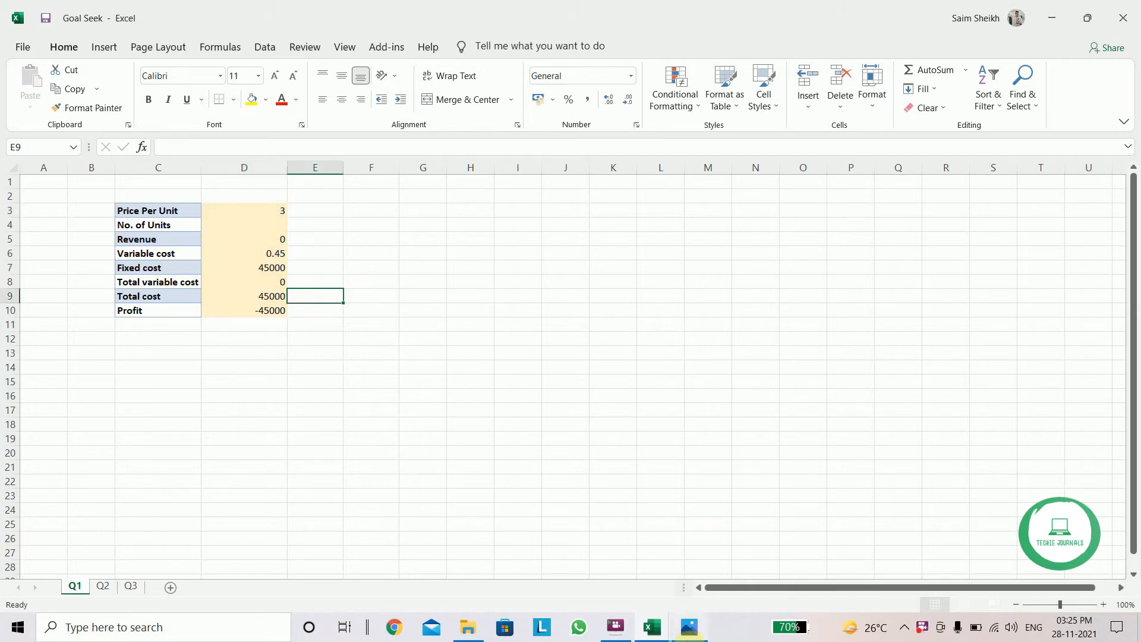
pyautogui.click(689, 626)
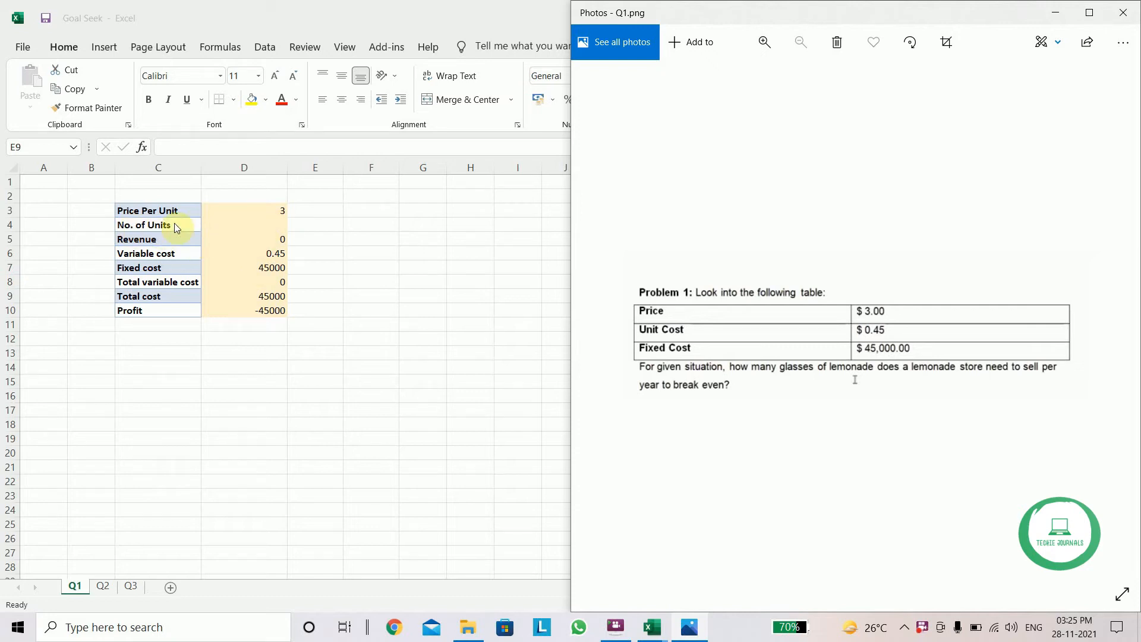
pyautogui.click(1054, 11)
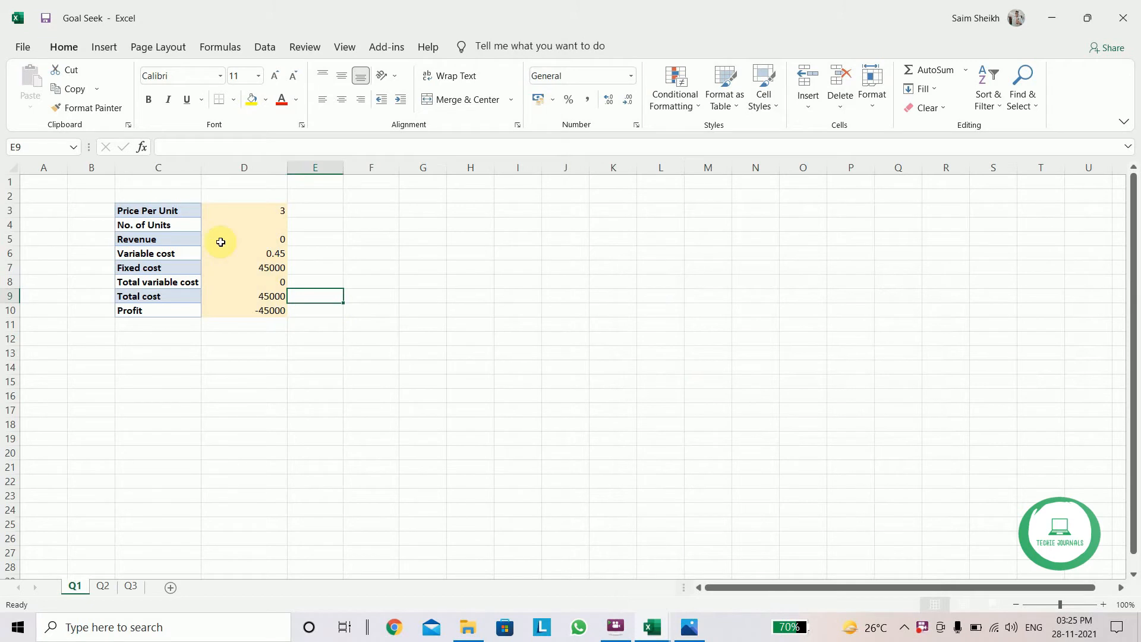
# Run Goal Seek to set Profit cell D10 to 0 by changing No. of Units cell D4, and keep the solution
pyautogui.click(259, 47)
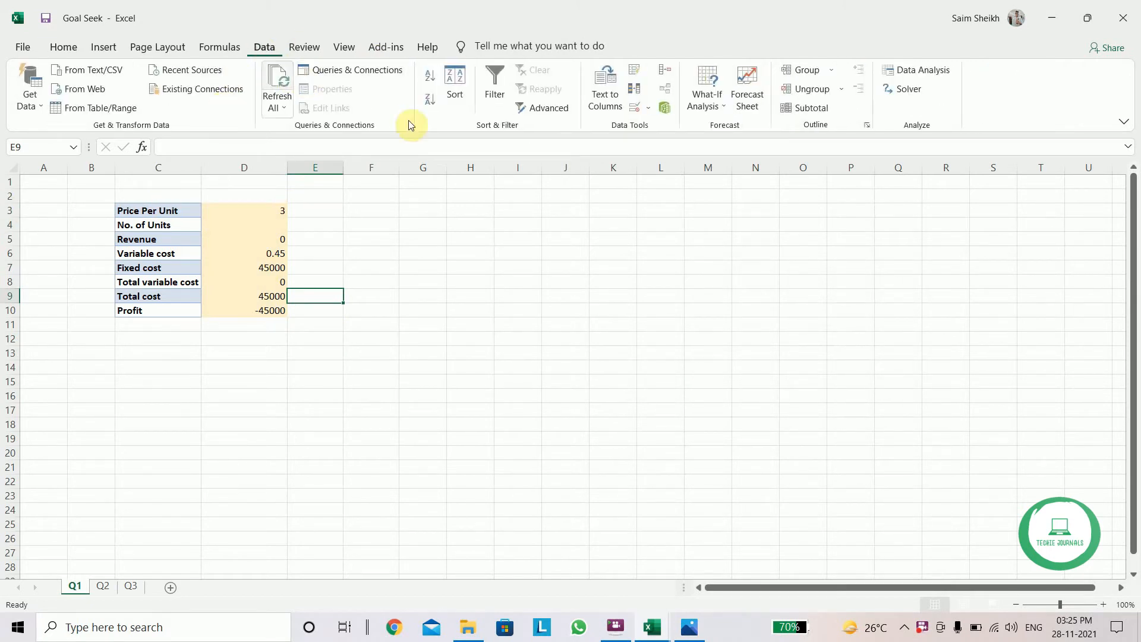
pyautogui.click(716, 105)
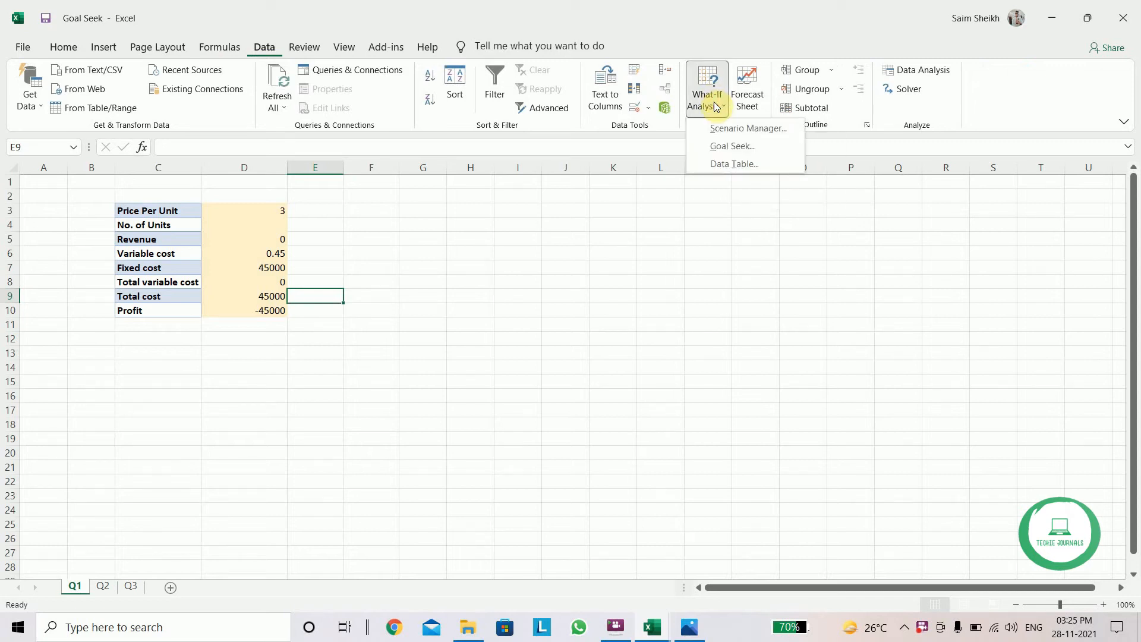
pyautogui.click(736, 149)
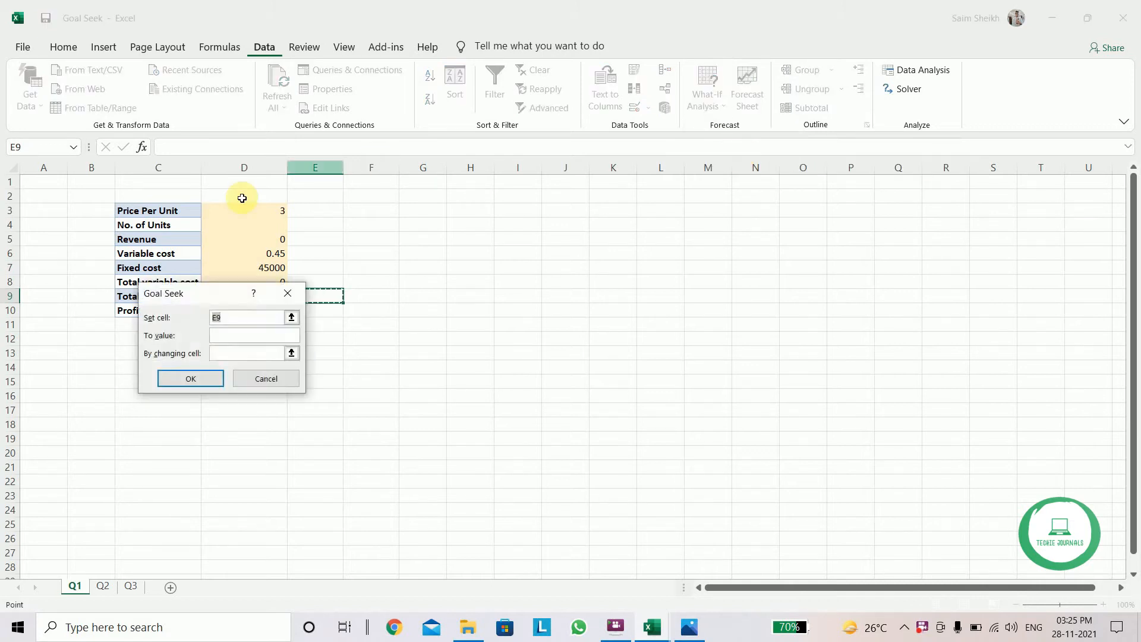
pyautogui.moveTo(194, 295); pyautogui.dragTo(436, 262)
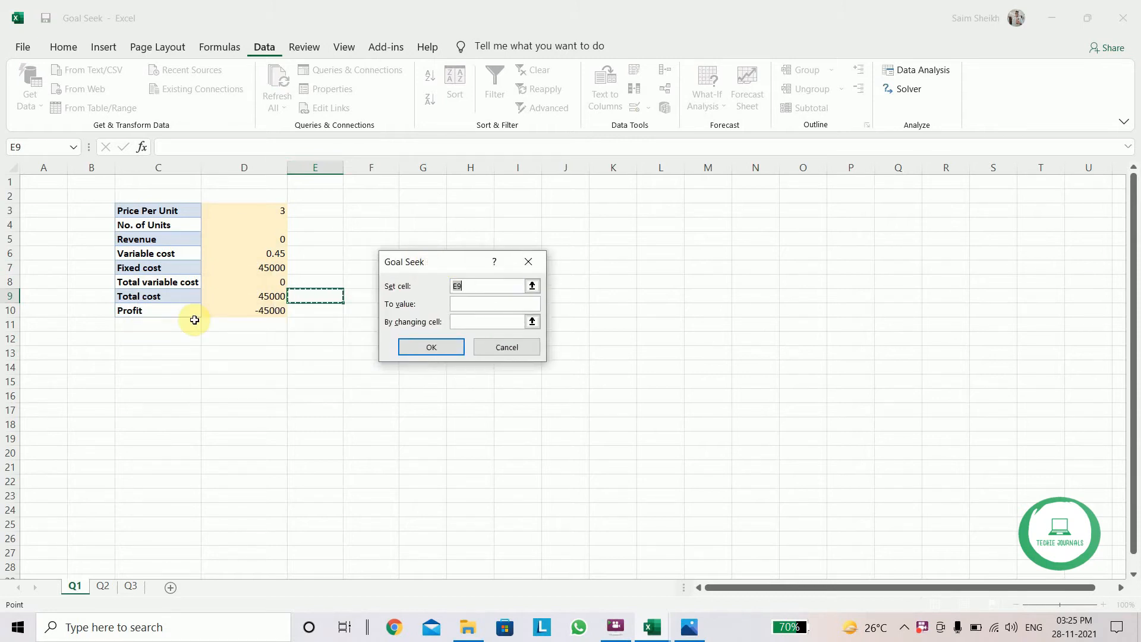
pyautogui.click(237, 315)
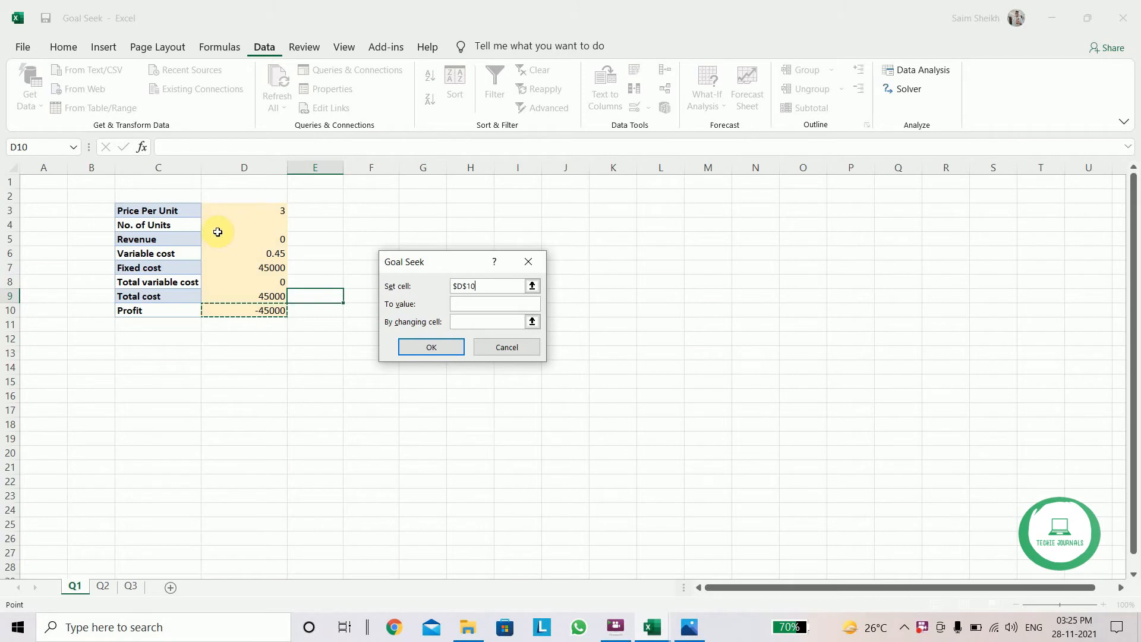
pyautogui.click(466, 304)
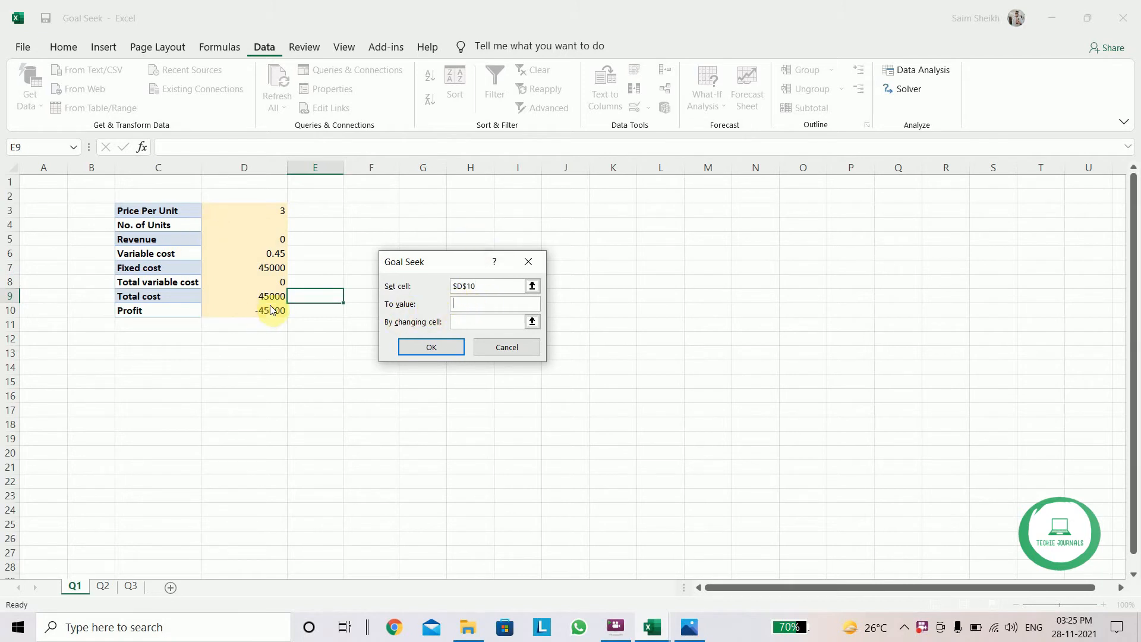
pyautogui.write('0')
pyautogui.click(468, 322)
pyautogui.click(263, 222)
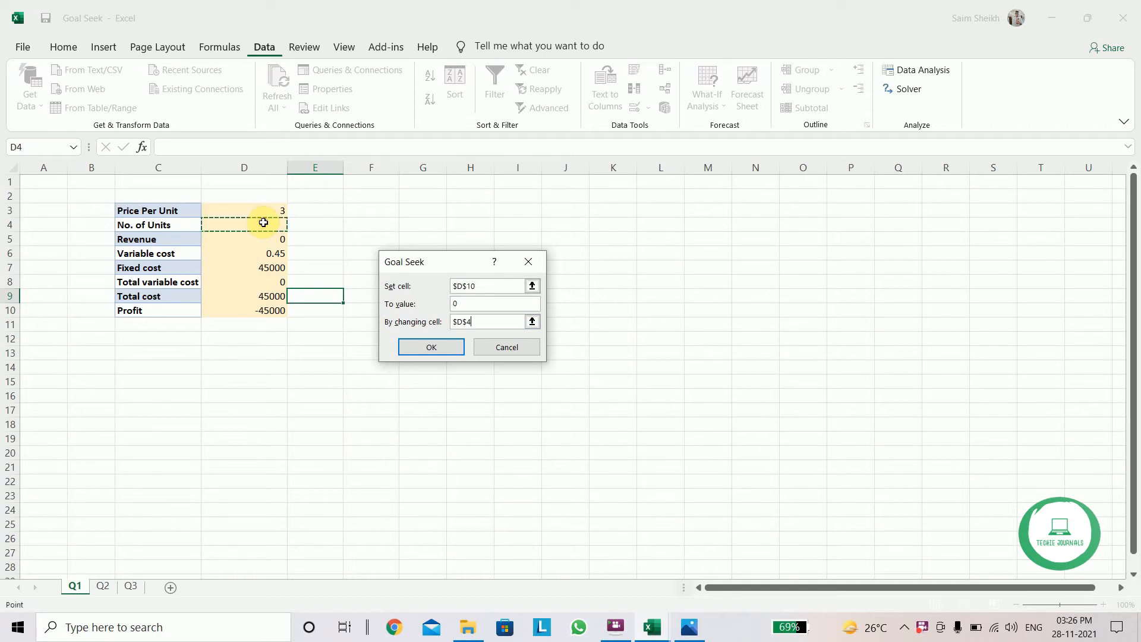
pyautogui.click(433, 348)
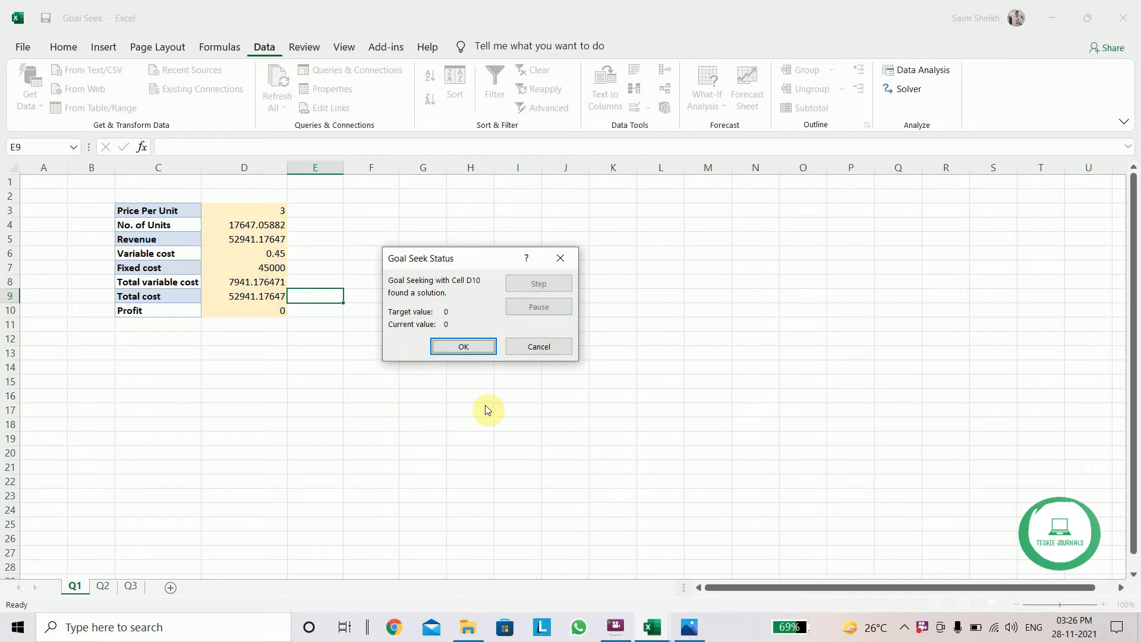
pyautogui.click(464, 348)
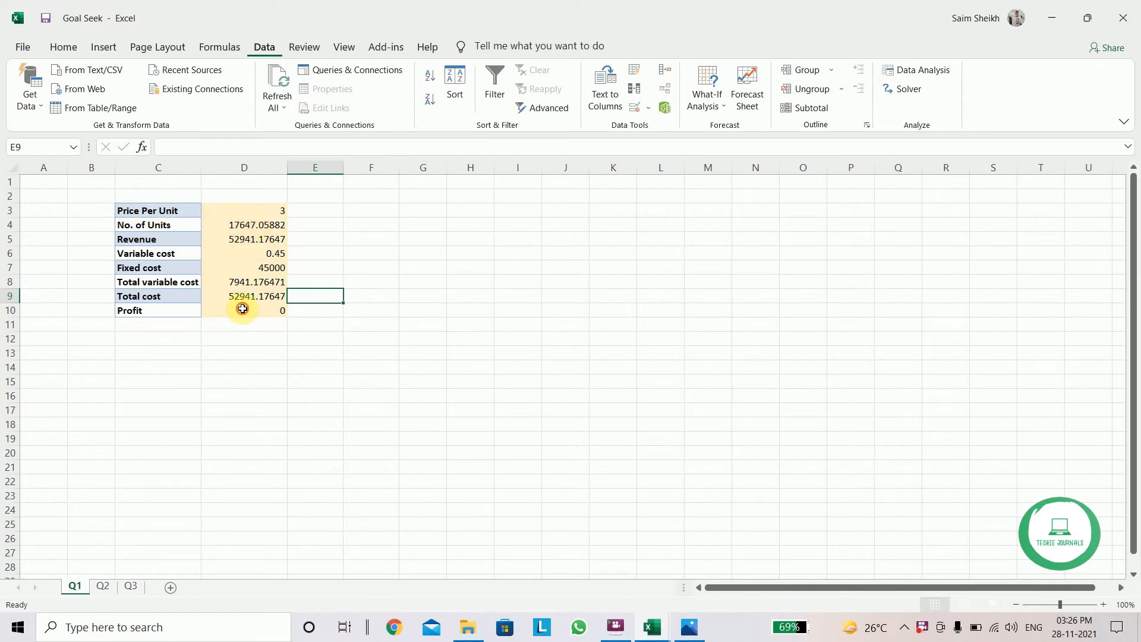
# Inspect the Profit, Price Per Unit and No. of Units cells of the solved break-even model
pyautogui.click(243, 310)
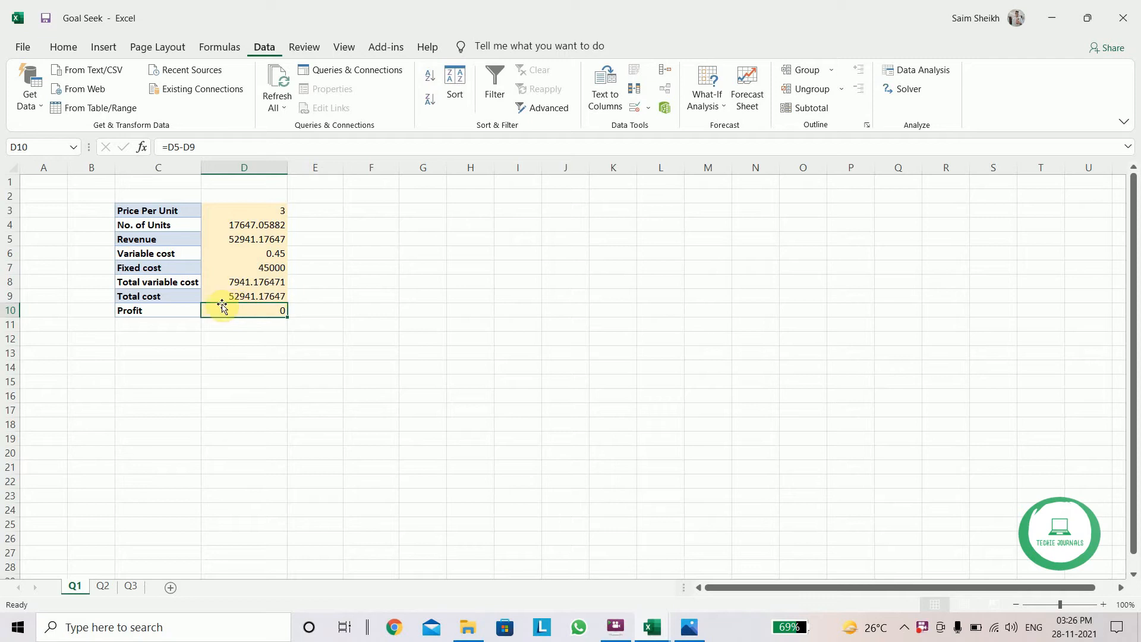
pyautogui.click(256, 211)
pyautogui.click(241, 225)
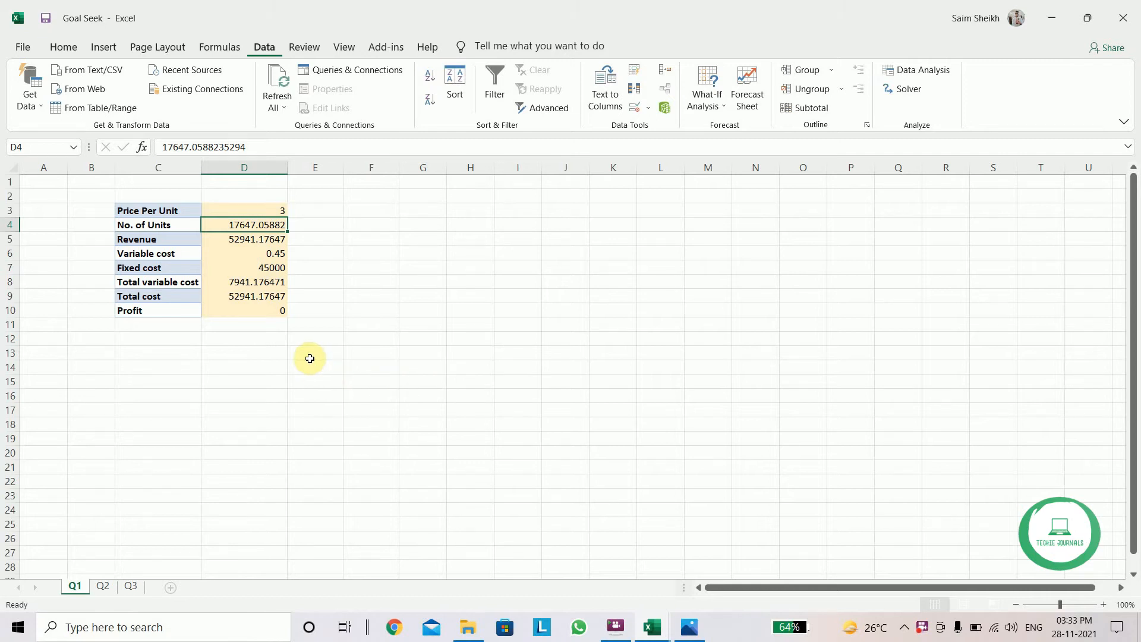
# Read the Problem 2 mortgage question in the Q2.png image and switch the workbook to the Q2 sheet
pyautogui.click(690, 627)
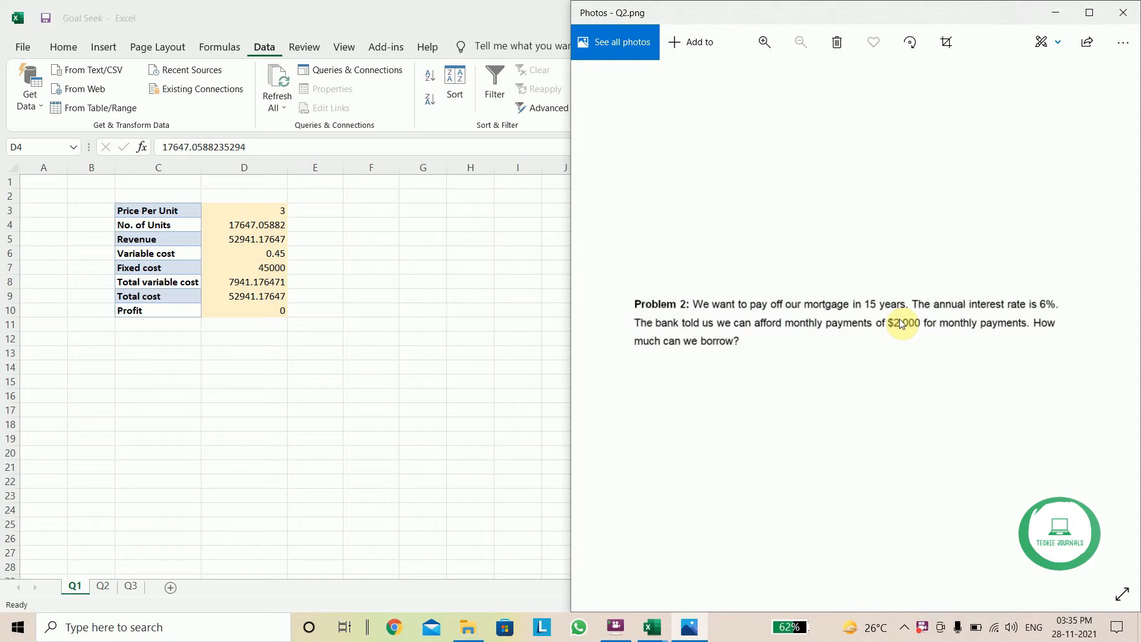
pyautogui.click(103, 592)
pyautogui.click(102, 591)
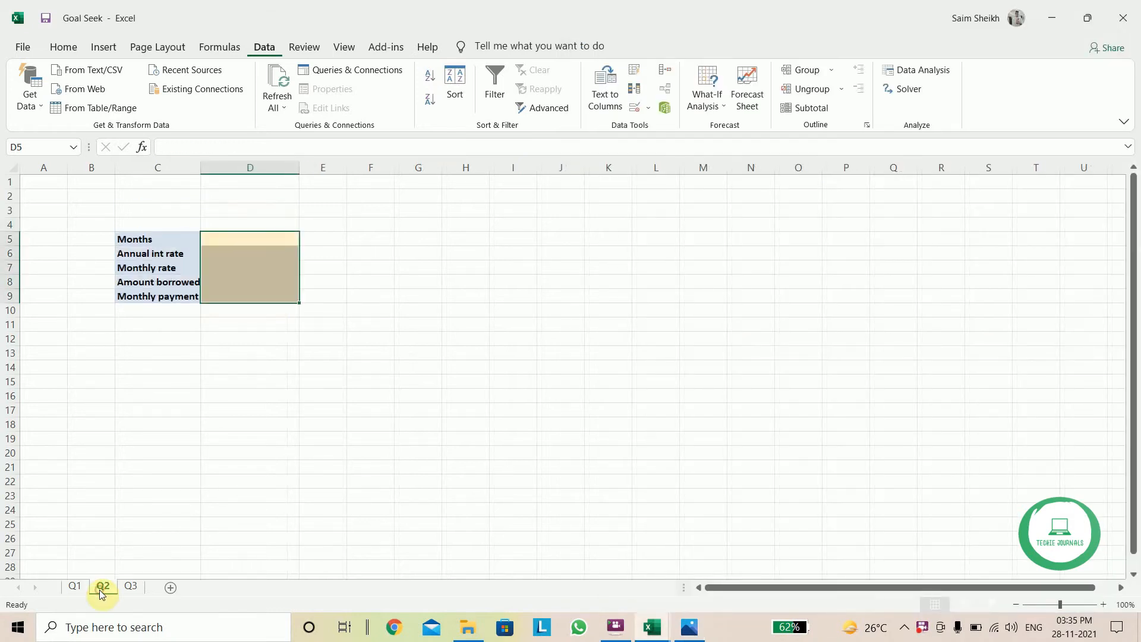
pyautogui.click(182, 420)
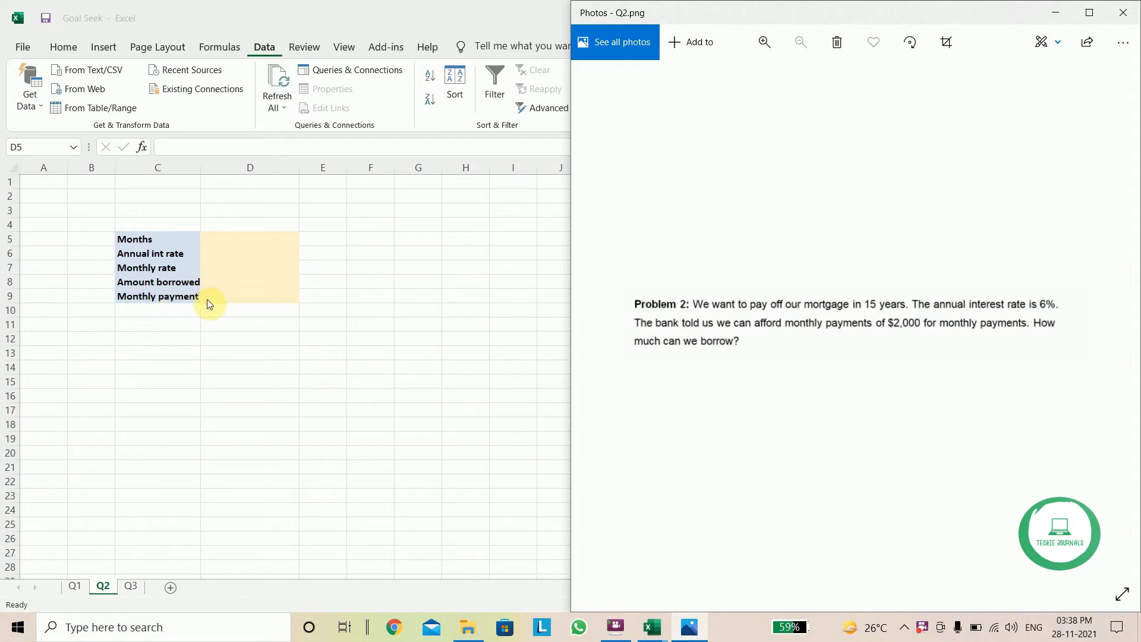
# Check the loan term in the problem image and calculate Months in cell D5 with the formula =15*12
pyautogui.click(240, 240)
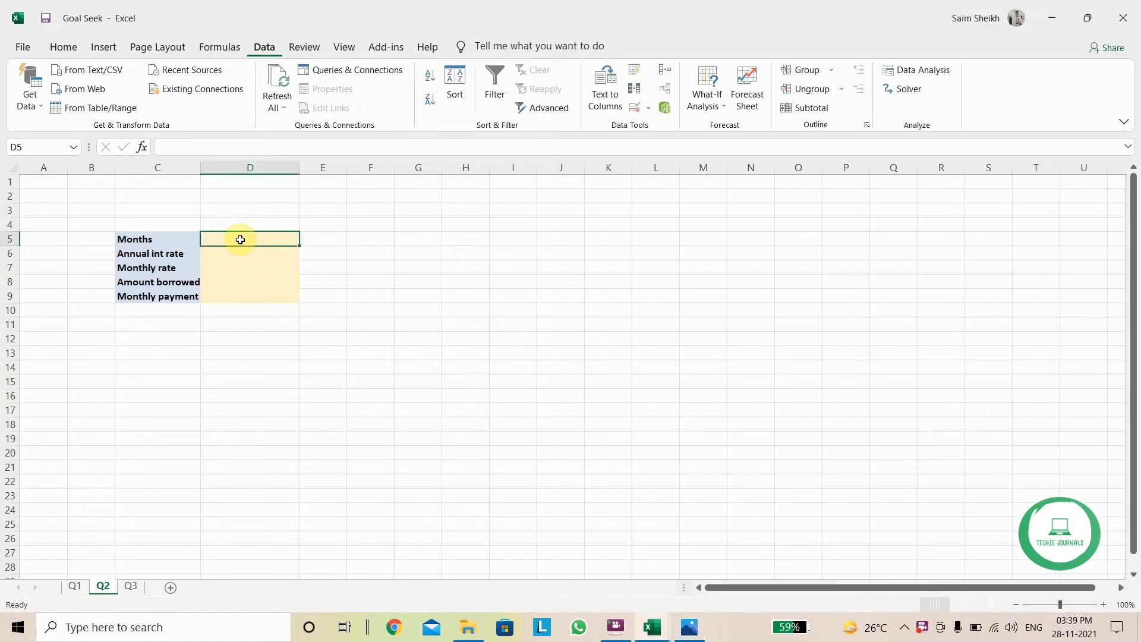
pyautogui.click(689, 627)
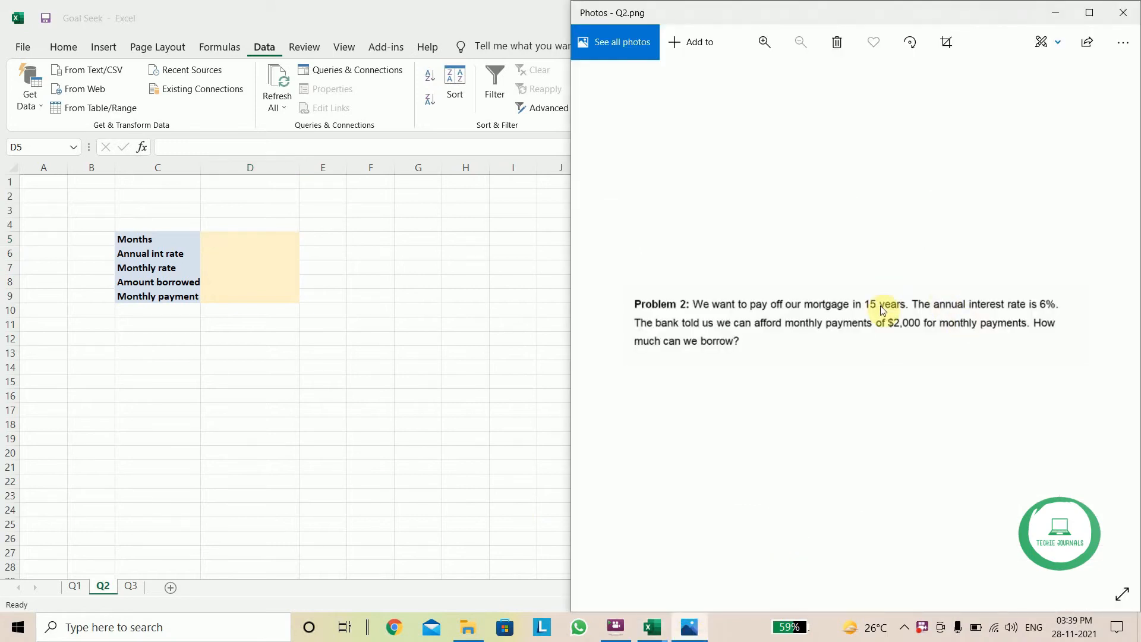
pyautogui.click(1055, 13)
pyautogui.click(241, 144)
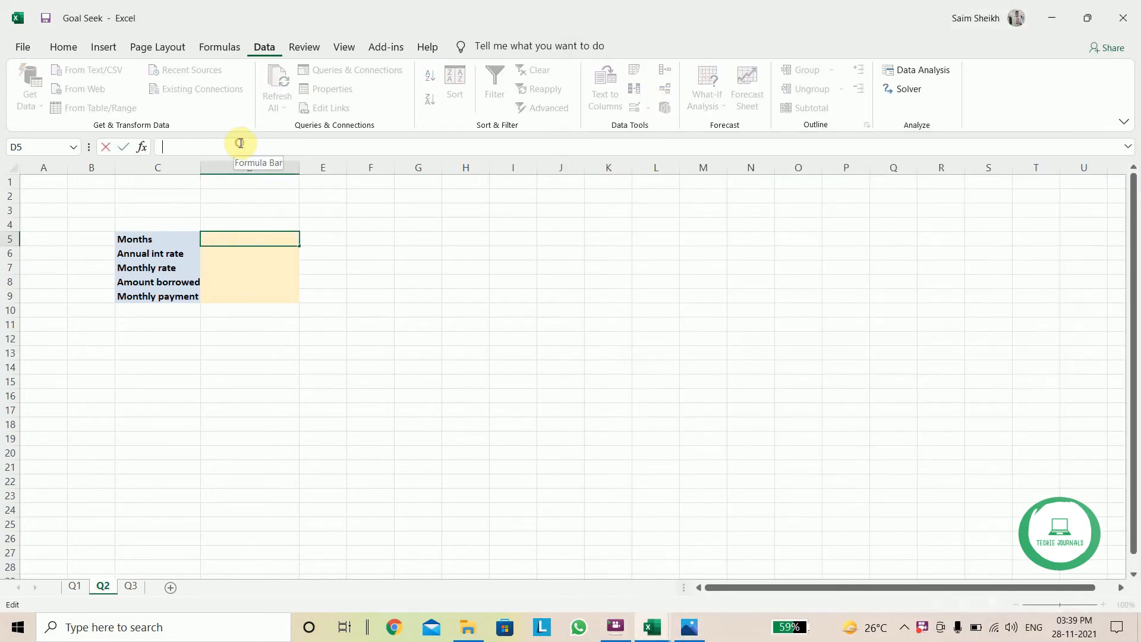
pyautogui.write('=')
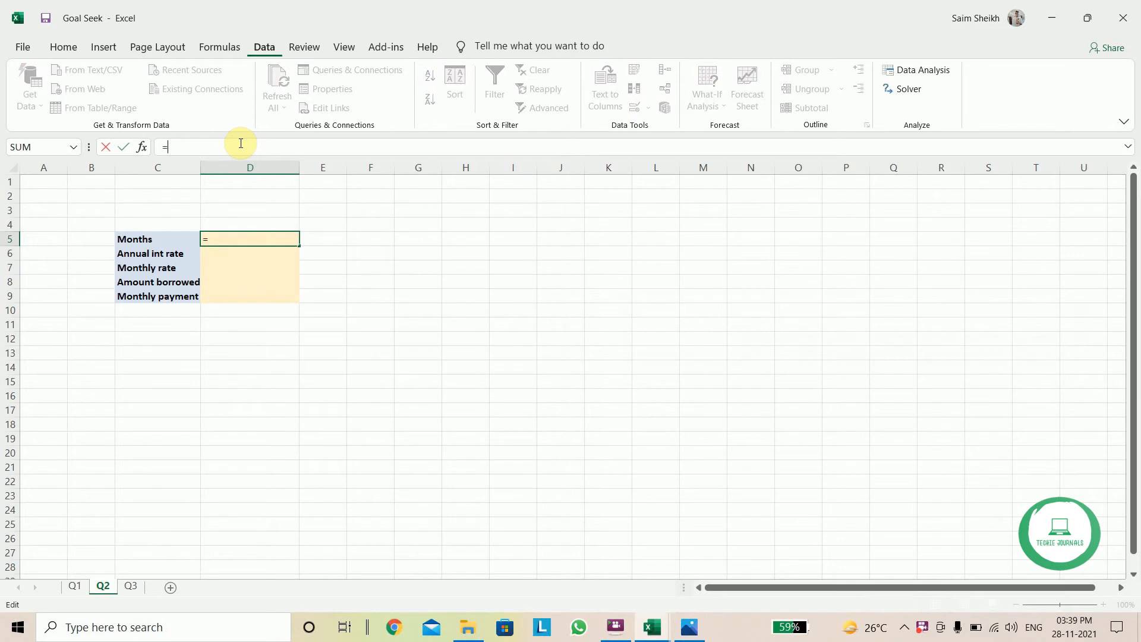
pyautogui.write('15*12')
pyautogui.press('Return')
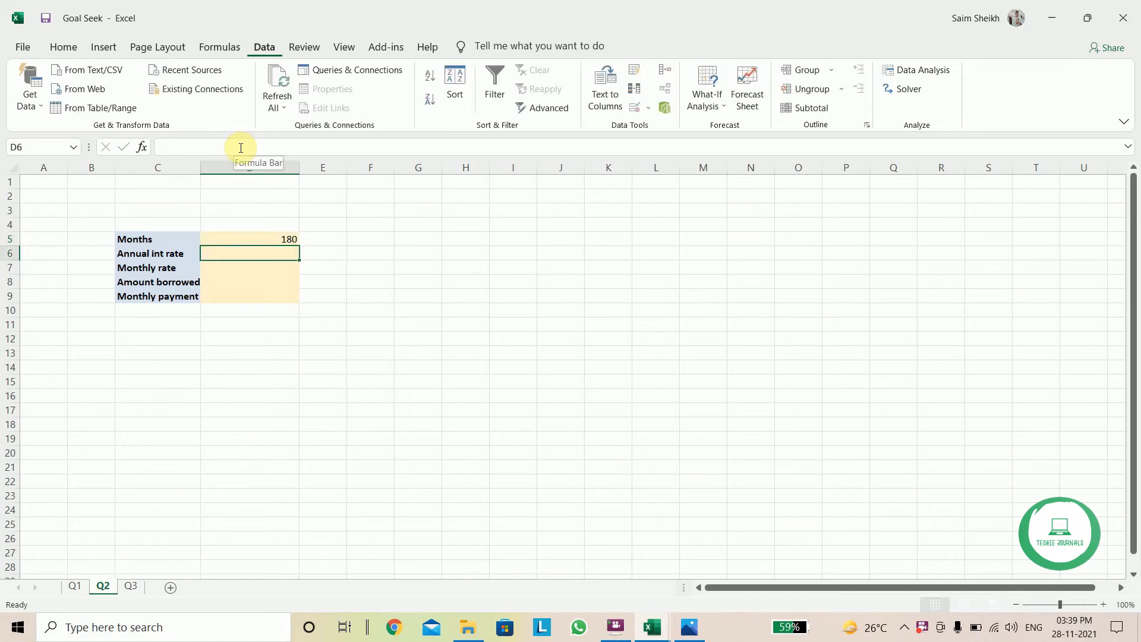
# Check the interest rate in the problem image and enter 0.06 as the Annual int rate in cell D6
pyautogui.click(689, 627)
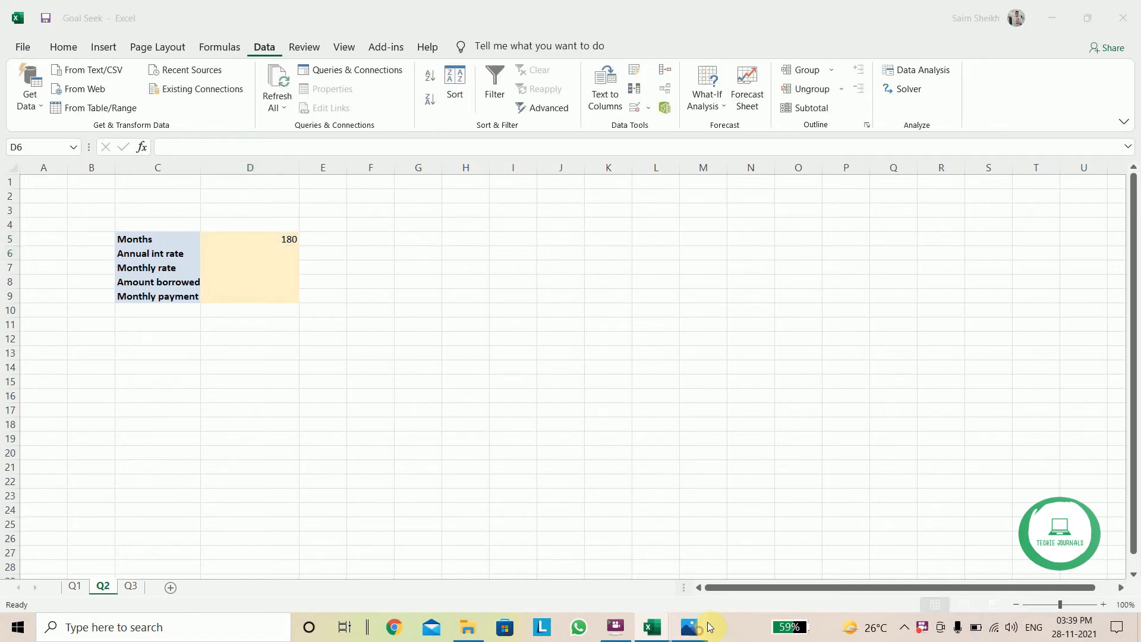
pyautogui.click(1053, 13)
pyautogui.click(210, 149)
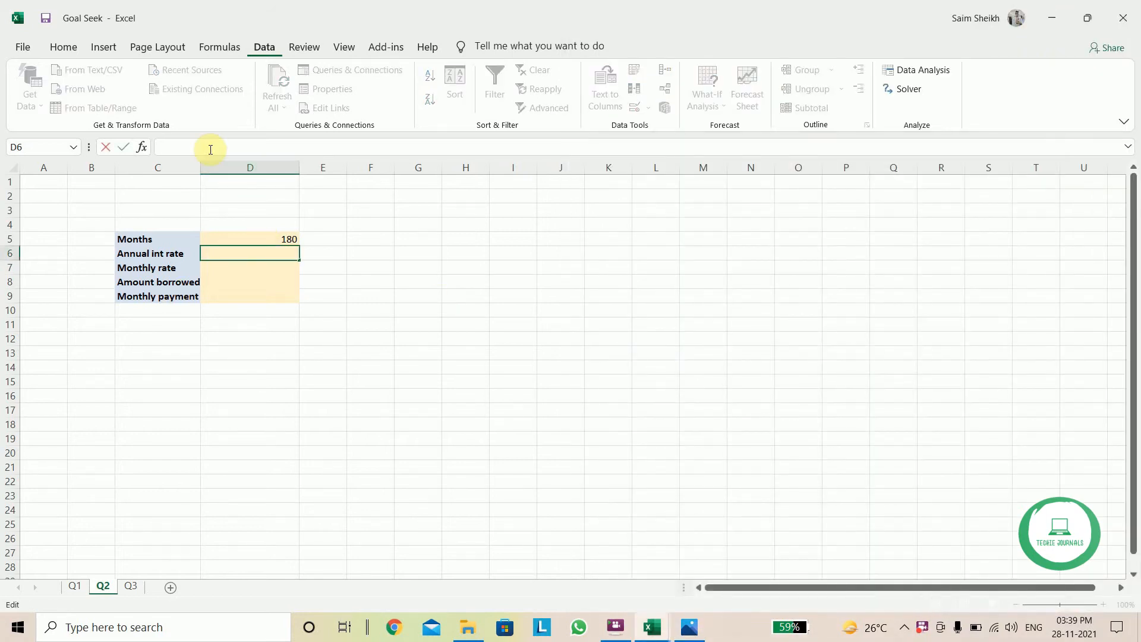
pyautogui.write('0.06')
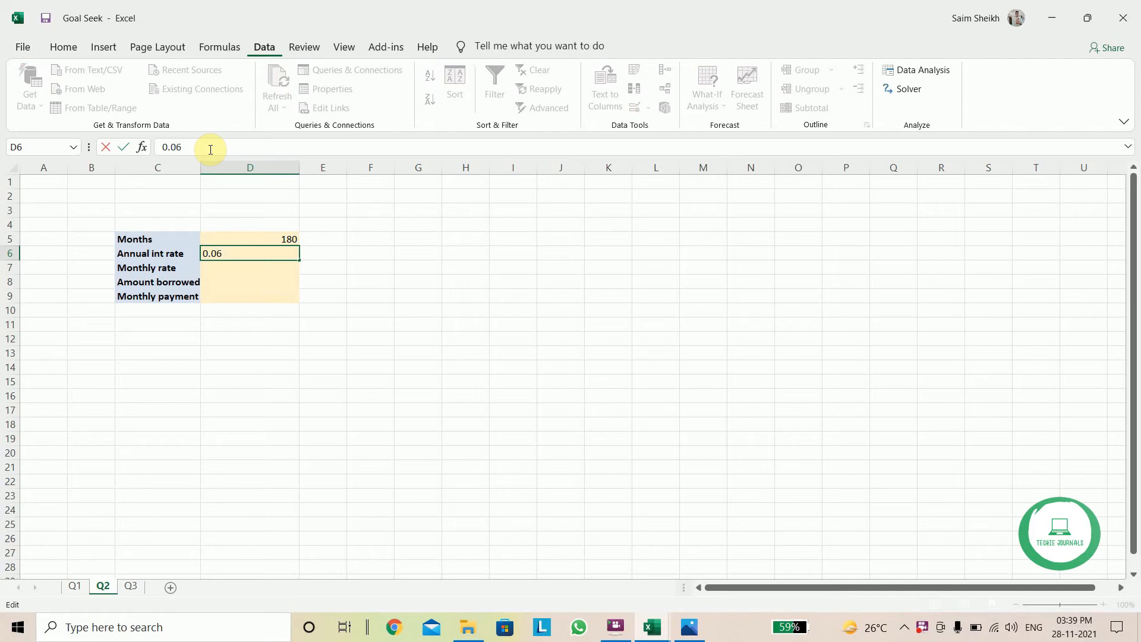
pyautogui.click(232, 267)
# Check the problem image again and calculate the Monthly rate in cell D7 with the formula =D6/12
pyautogui.click(700, 627)
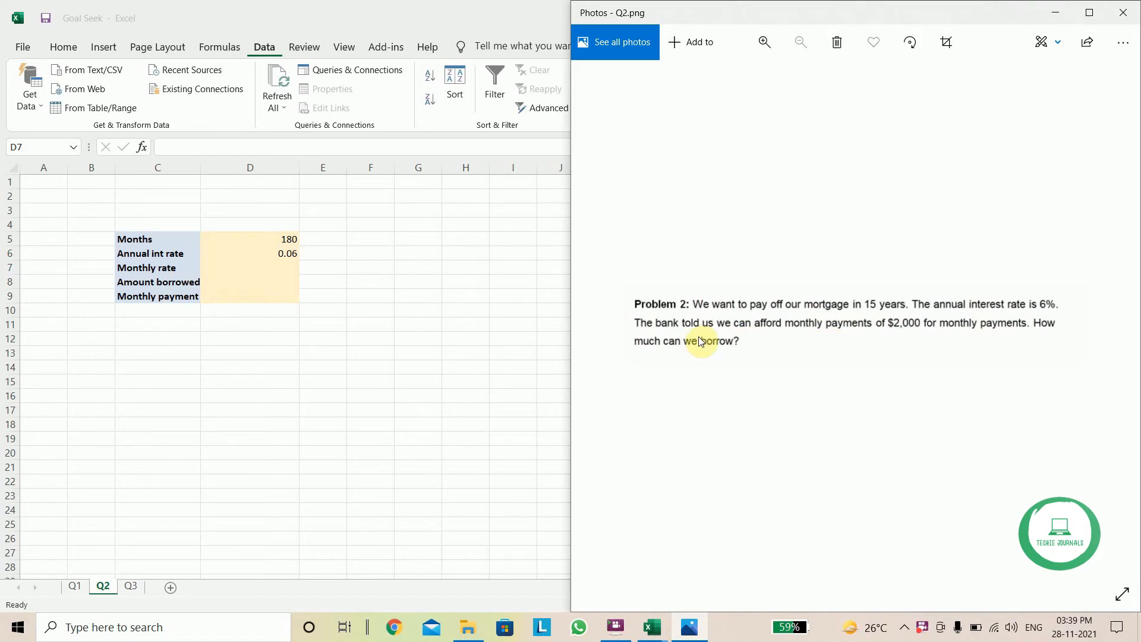
pyautogui.click(269, 268)
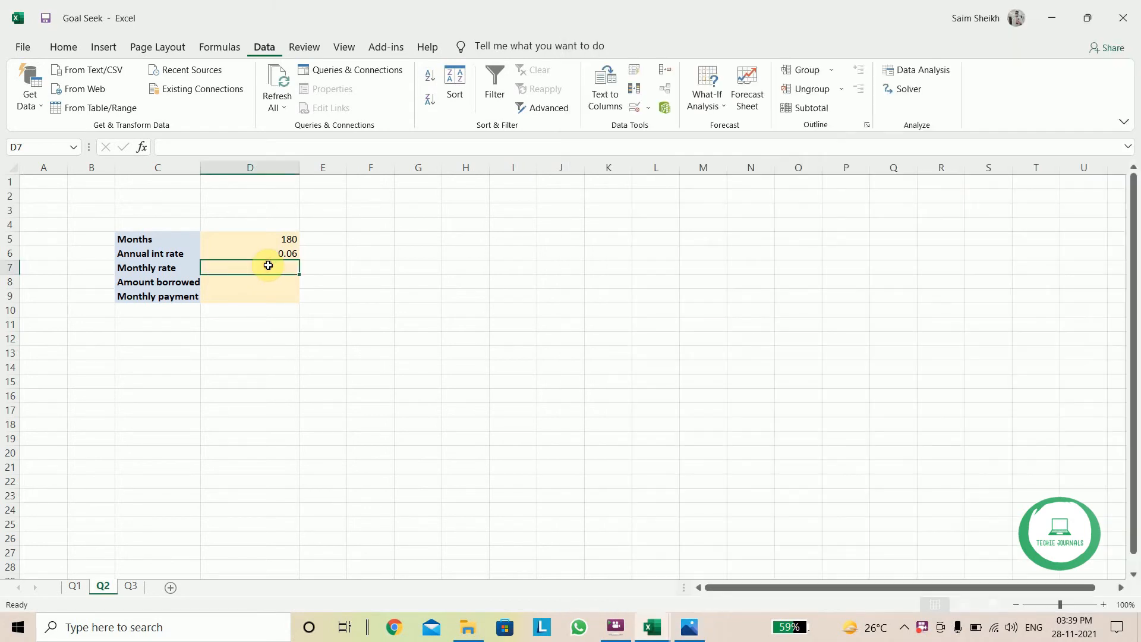
pyautogui.click(223, 148)
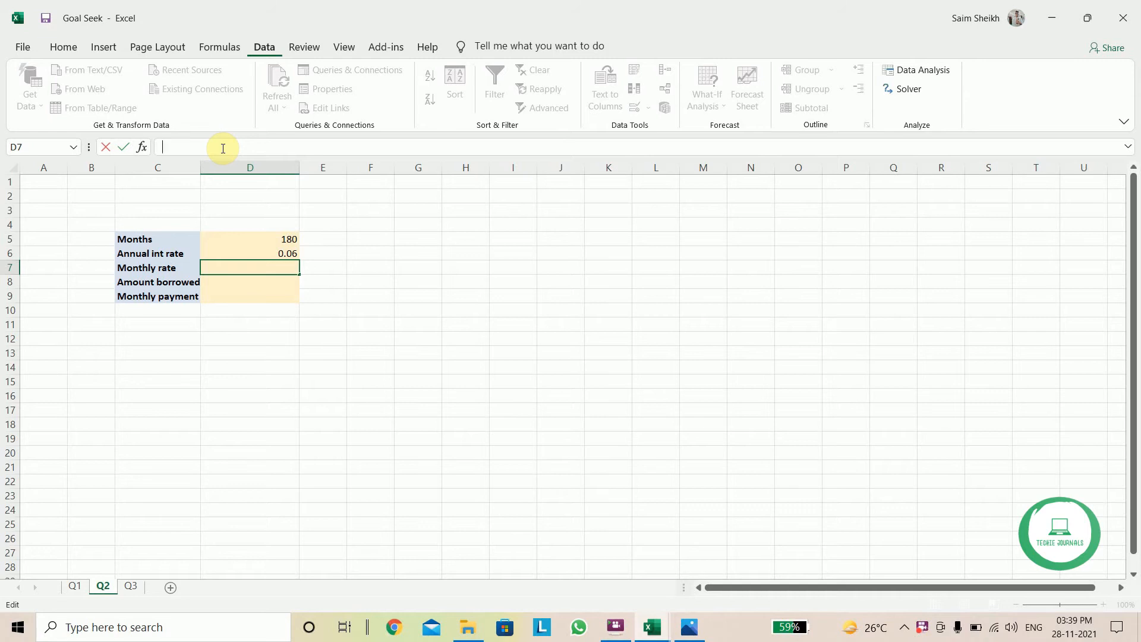
pyautogui.write('=')
pyautogui.click(256, 253)
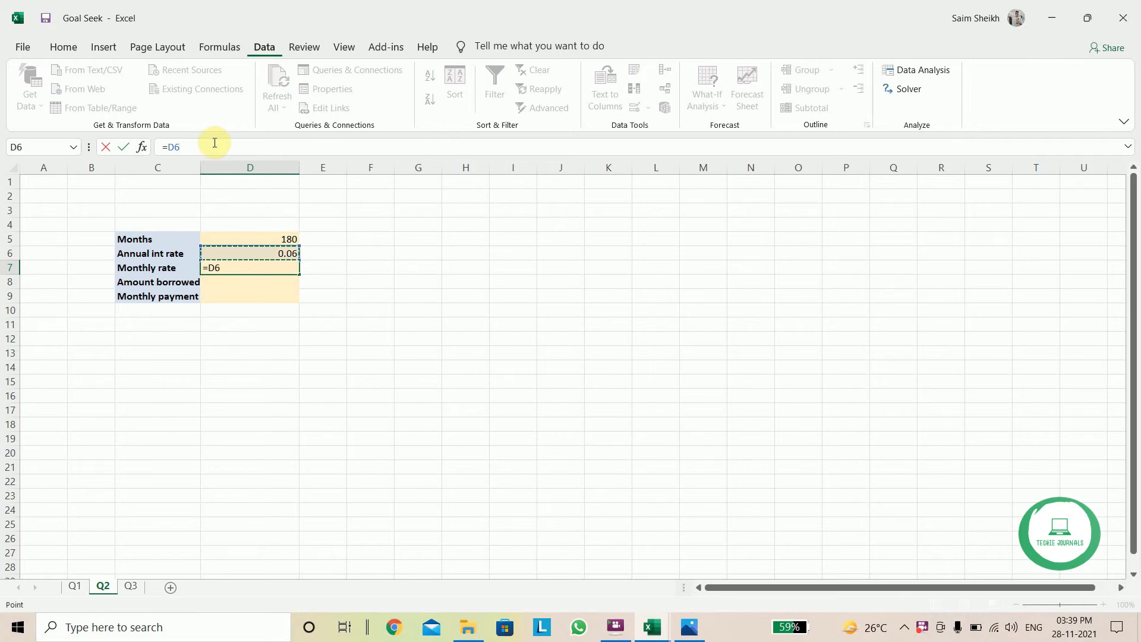
pyautogui.write('/12')
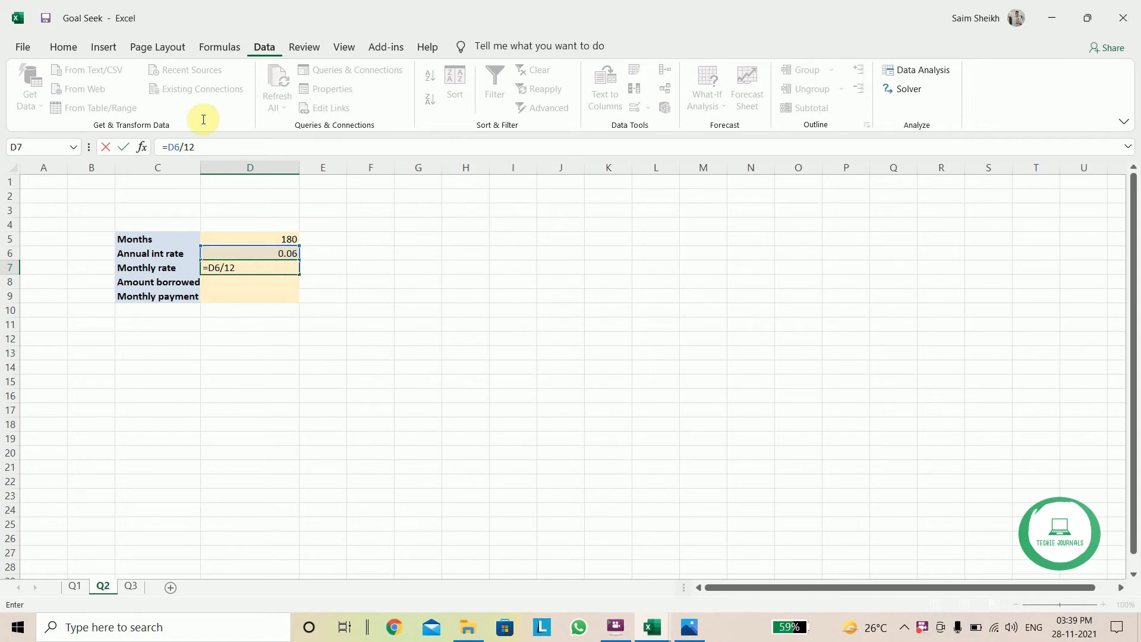
pyautogui.press('Return')
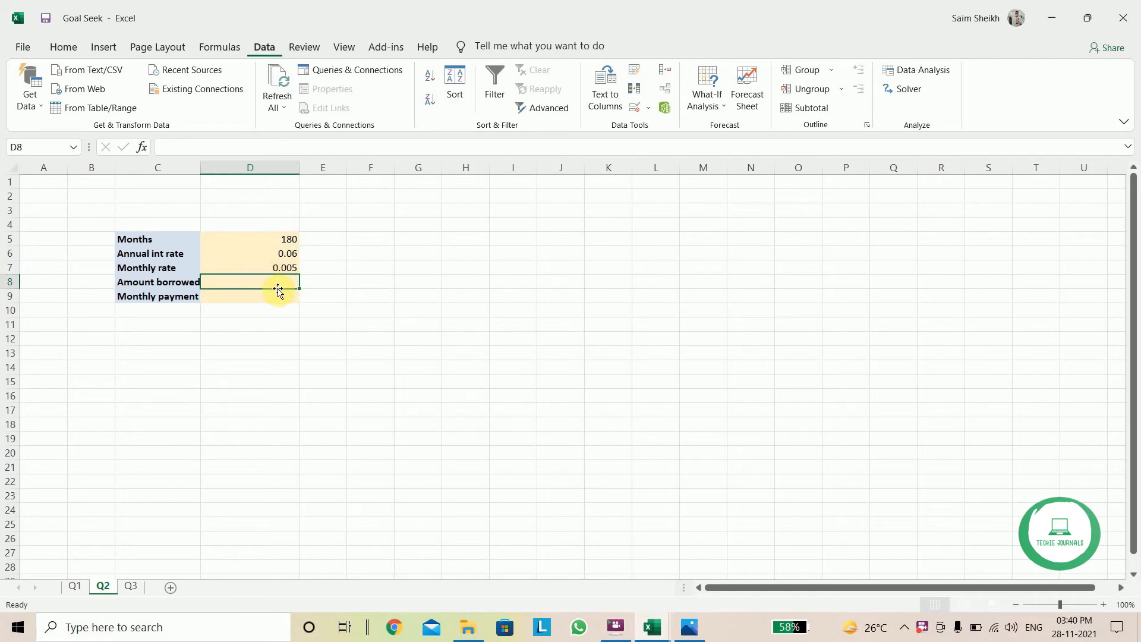
# Calculate the Monthly payment in cell D9 with the formula =PMT(D7,D5,D8)
pyautogui.click(244, 301)
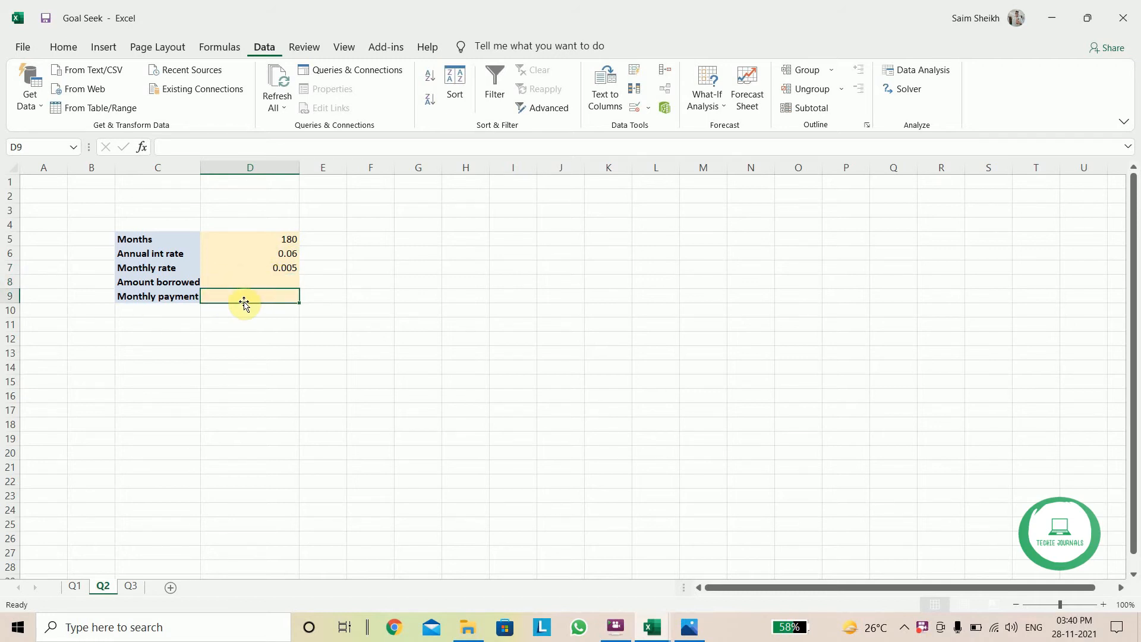
pyautogui.click(218, 148)
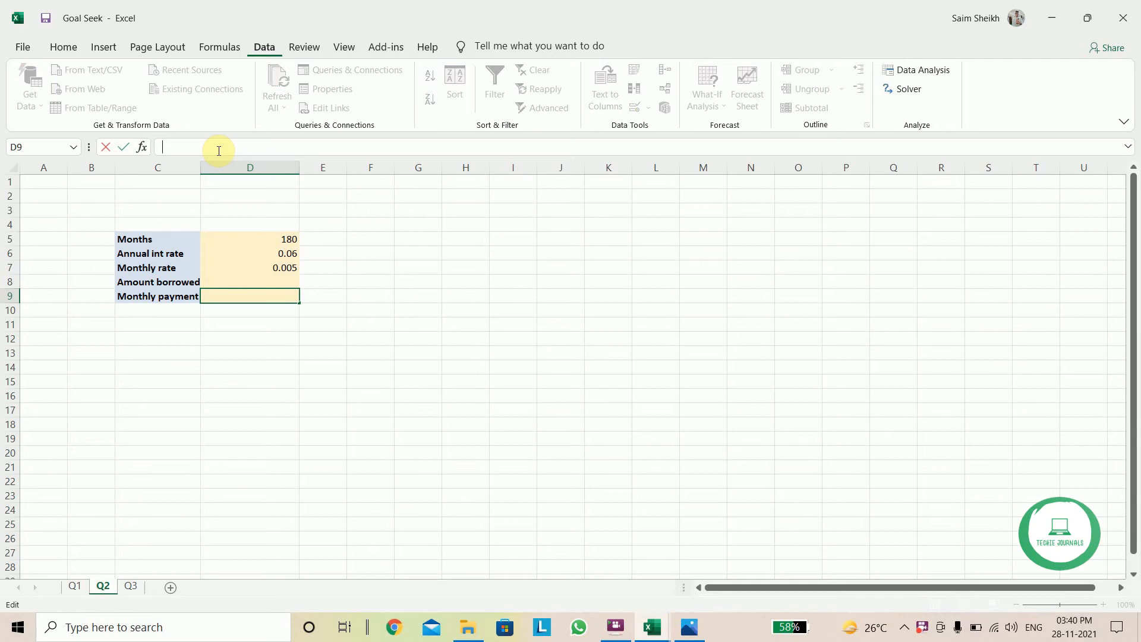
pyautogui.write('+')
pyautogui.press('BackSpace')
pyautogui.write('=P')
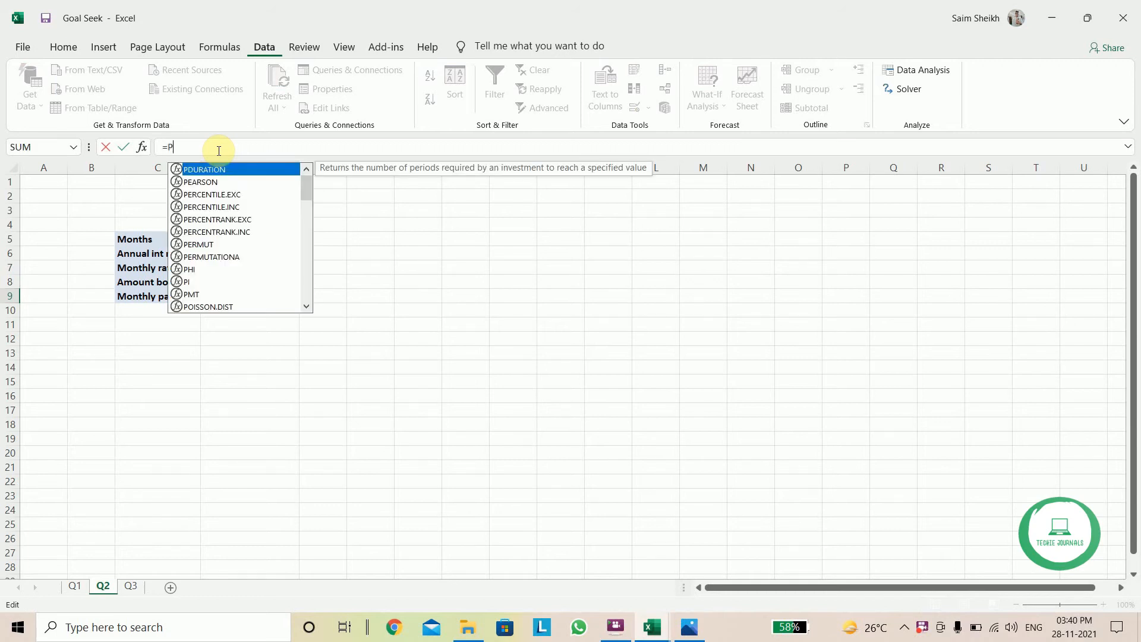
pyautogui.write('MT(')
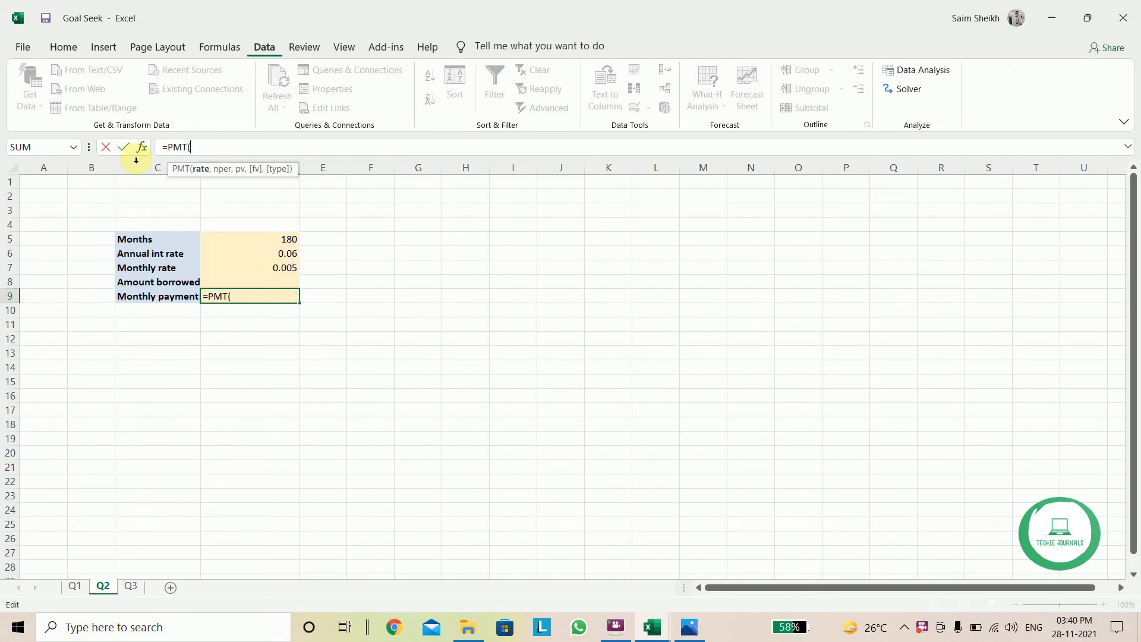
pyautogui.click(267, 272)
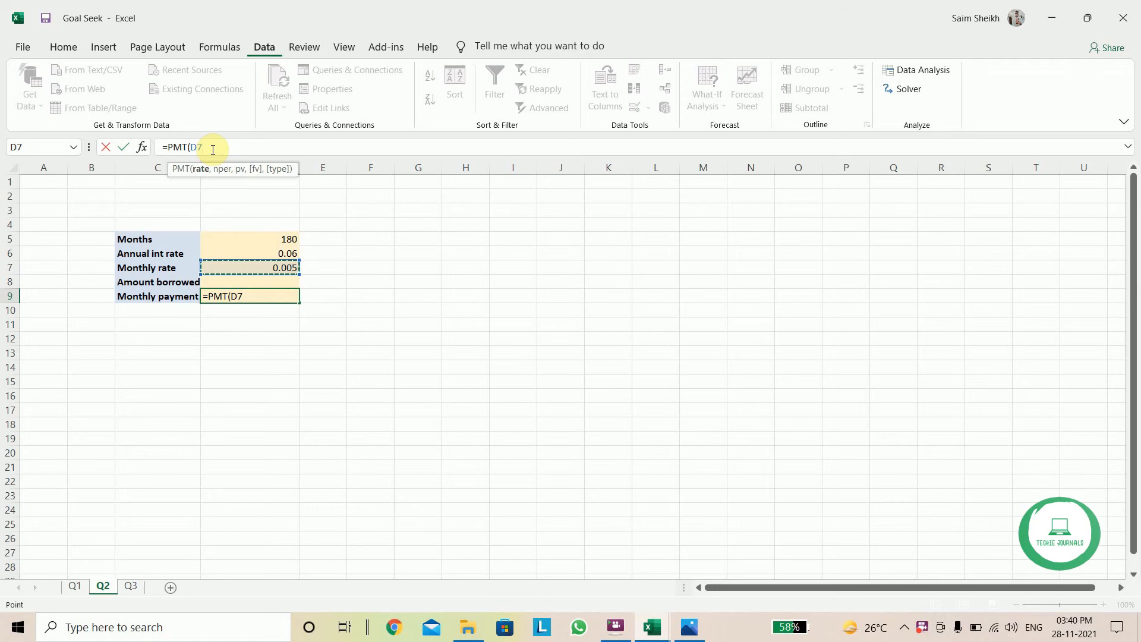
pyautogui.write(',')
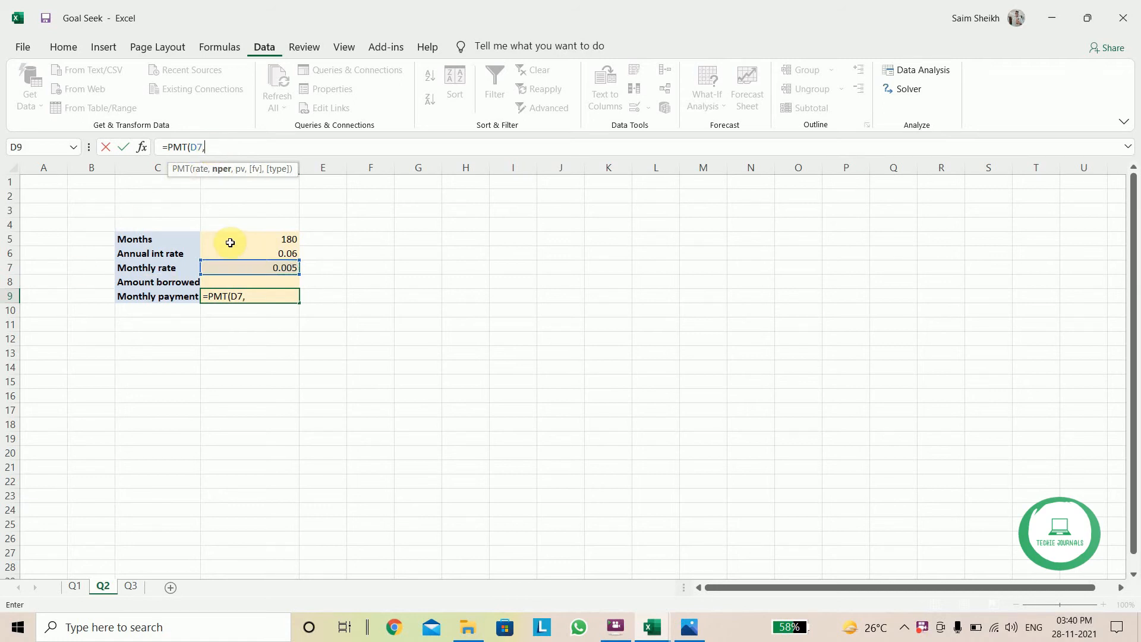
pyautogui.click(267, 238)
pyautogui.write(',')
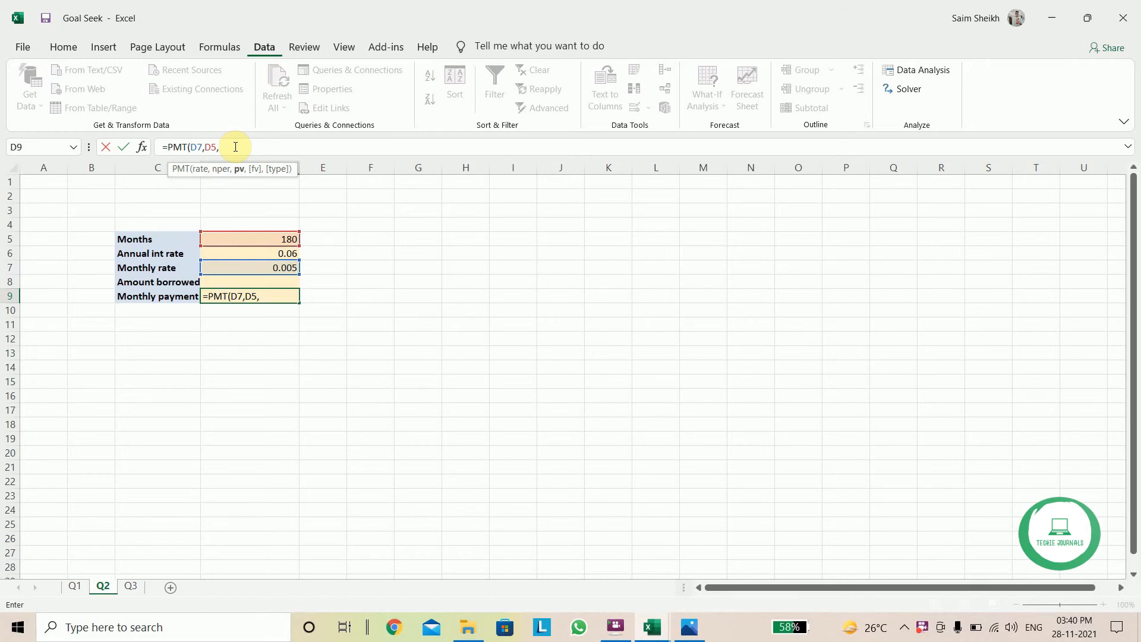
pyautogui.click(251, 285)
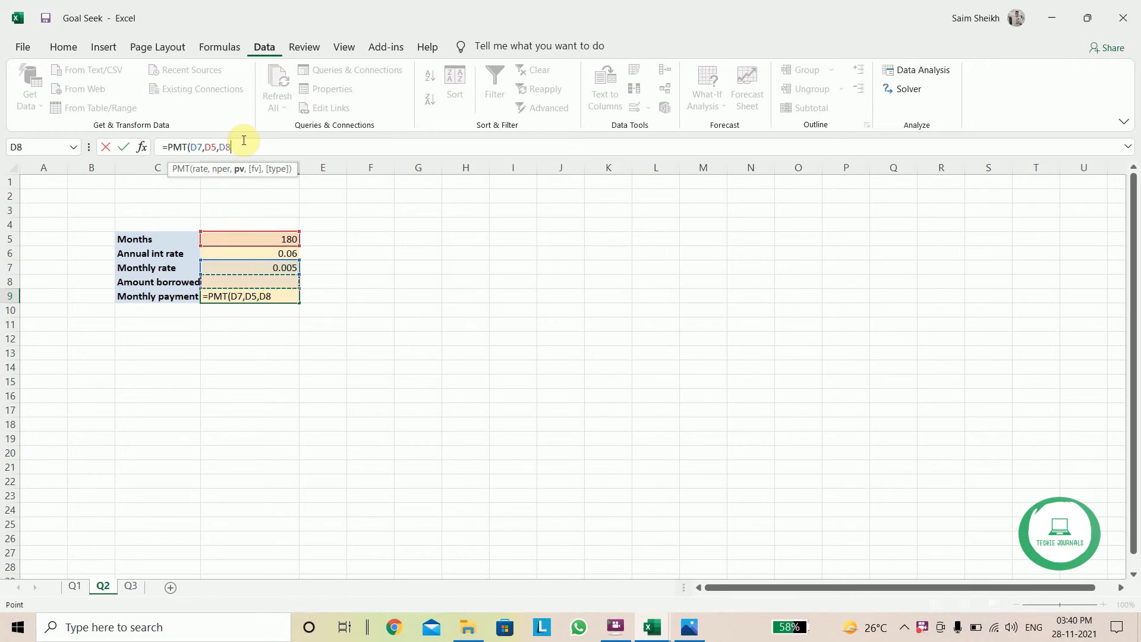
pyautogui.write(')')
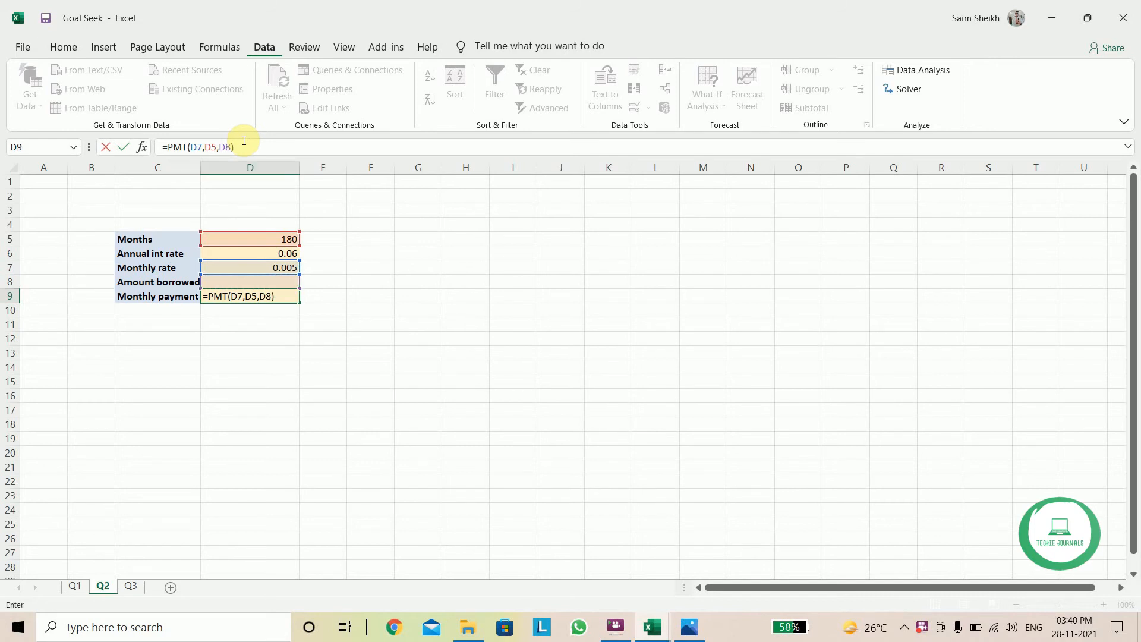
pyautogui.press('Return')
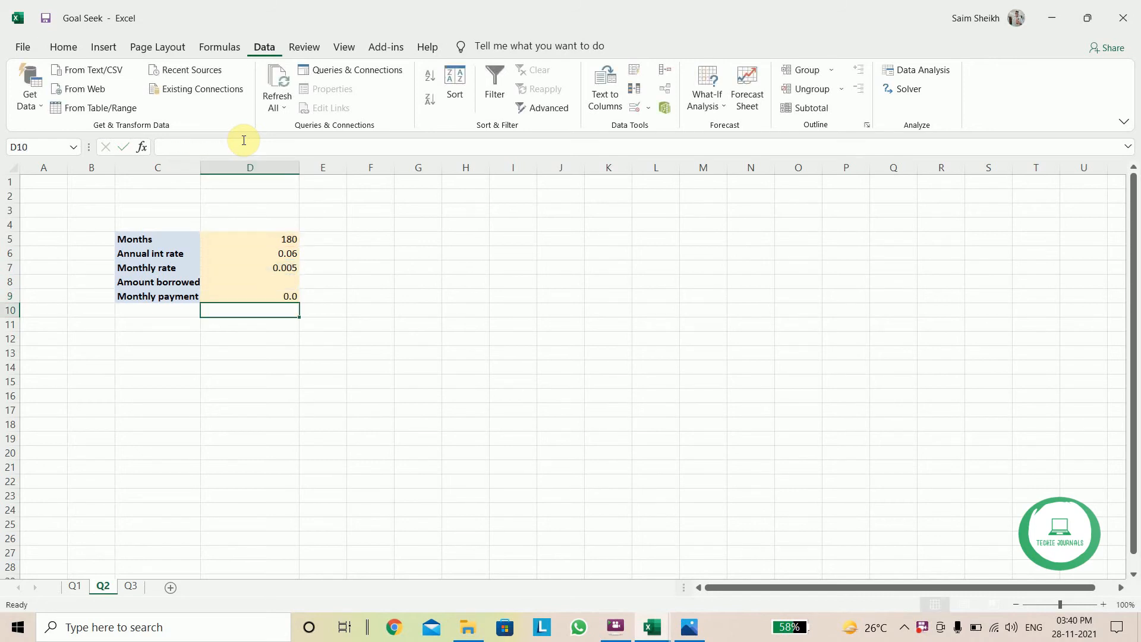
# Run Goal Seek to set the Monthly payment cell D9 to 2000 by changing the Amount borrowed cell D8, and keep the solution
pyautogui.click(271, 296)
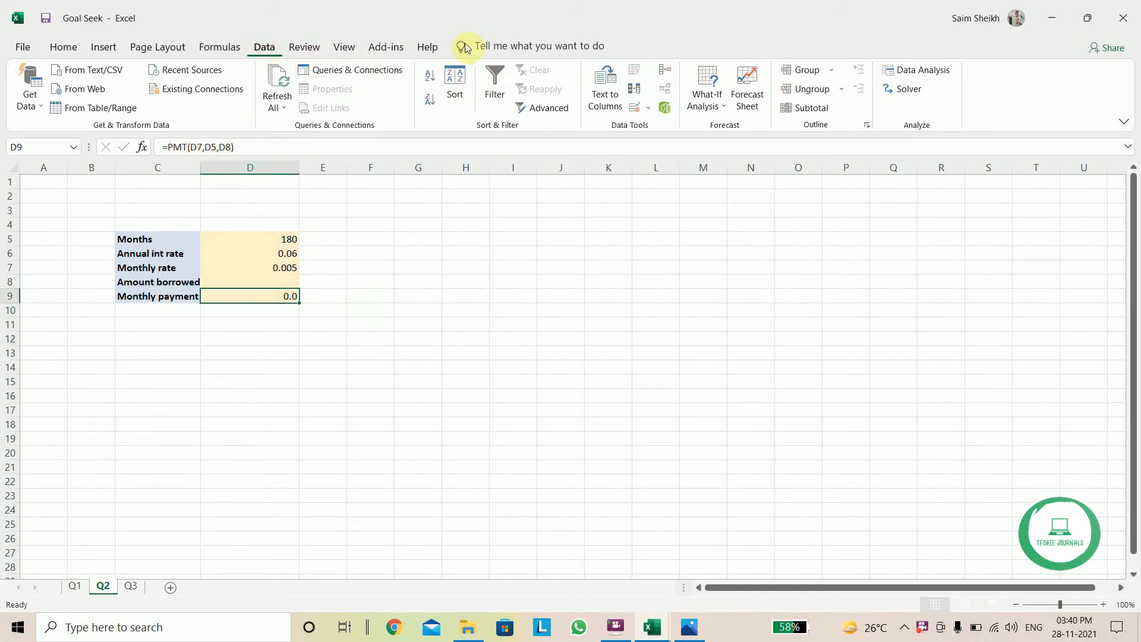
pyautogui.click(699, 107)
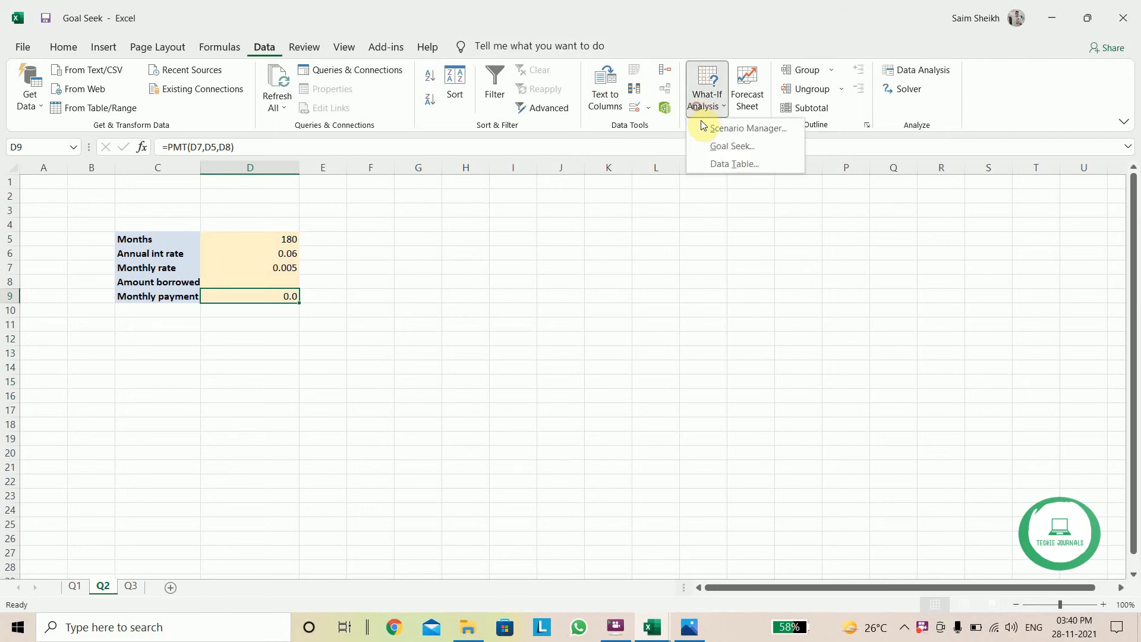
pyautogui.click(708, 145)
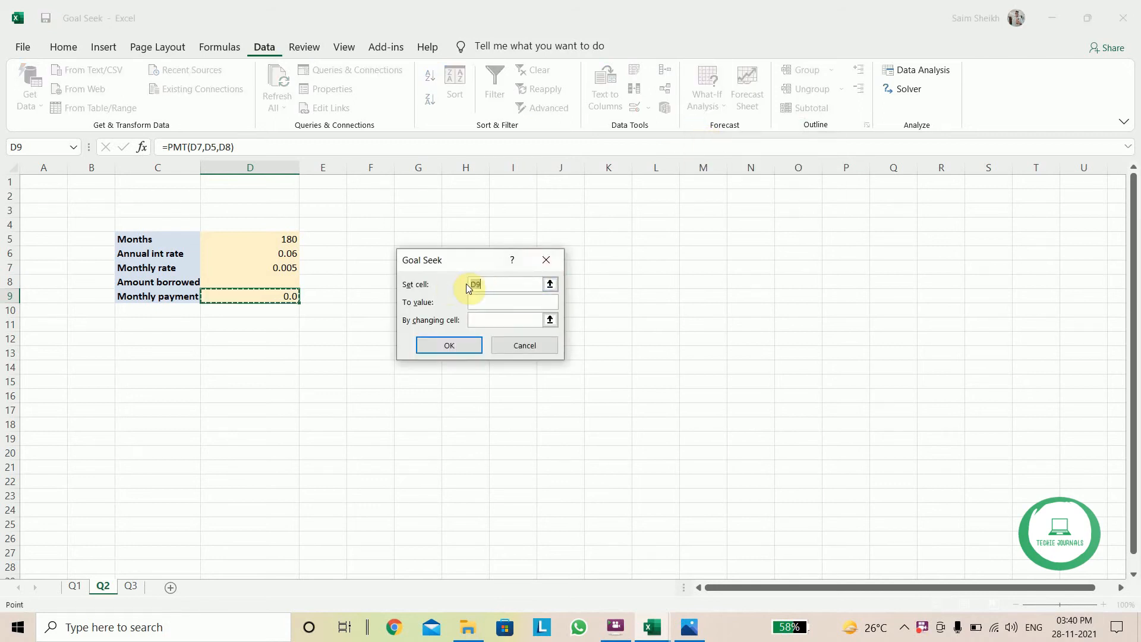
pyautogui.moveTo(463, 255); pyautogui.dragTo(473, 221)
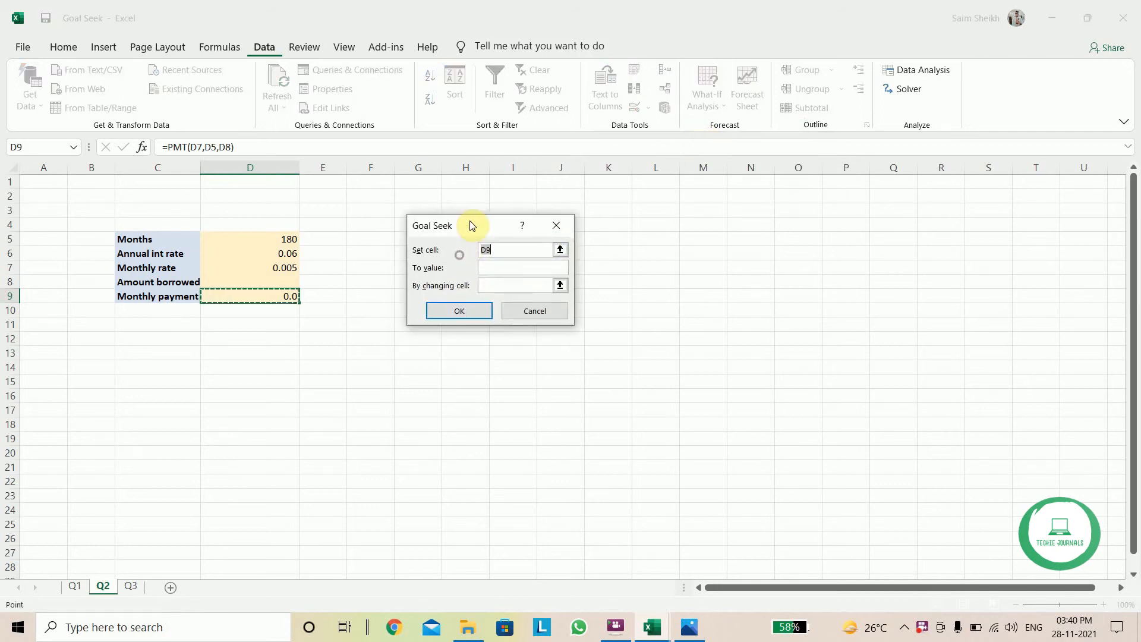
pyautogui.click(509, 250)
pyautogui.click(506, 269)
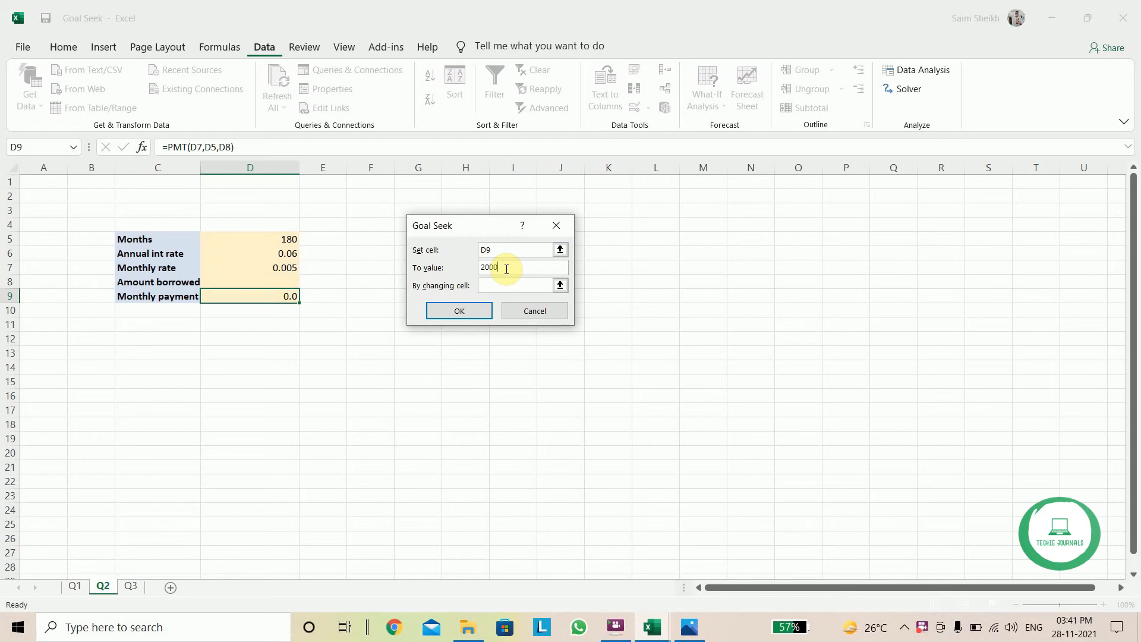
pyautogui.click(499, 285)
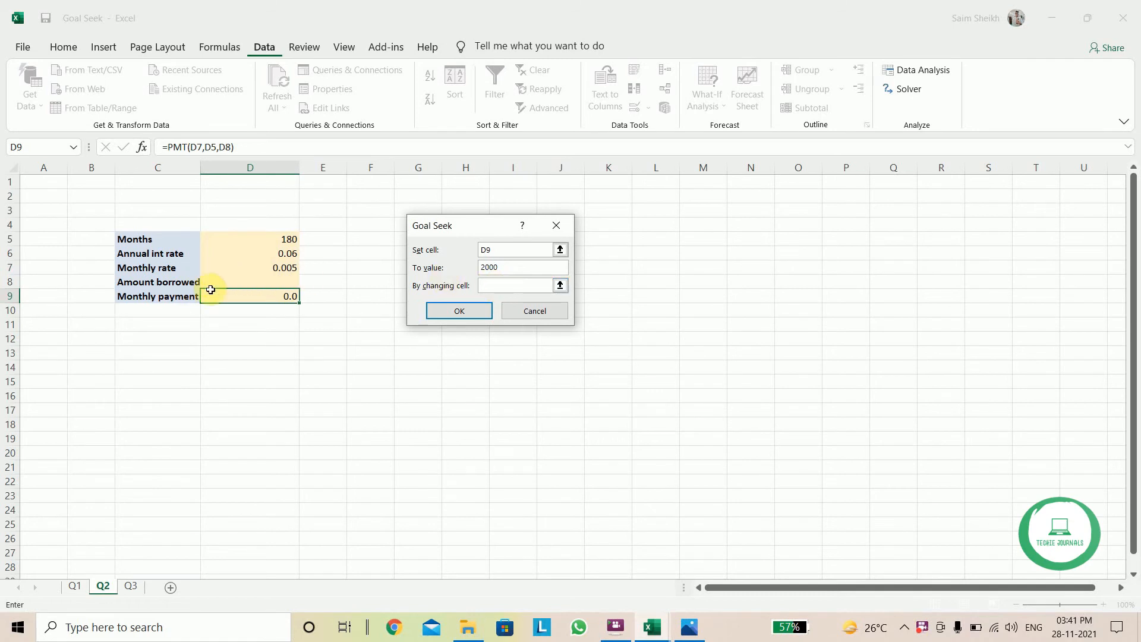
pyautogui.click(229, 283)
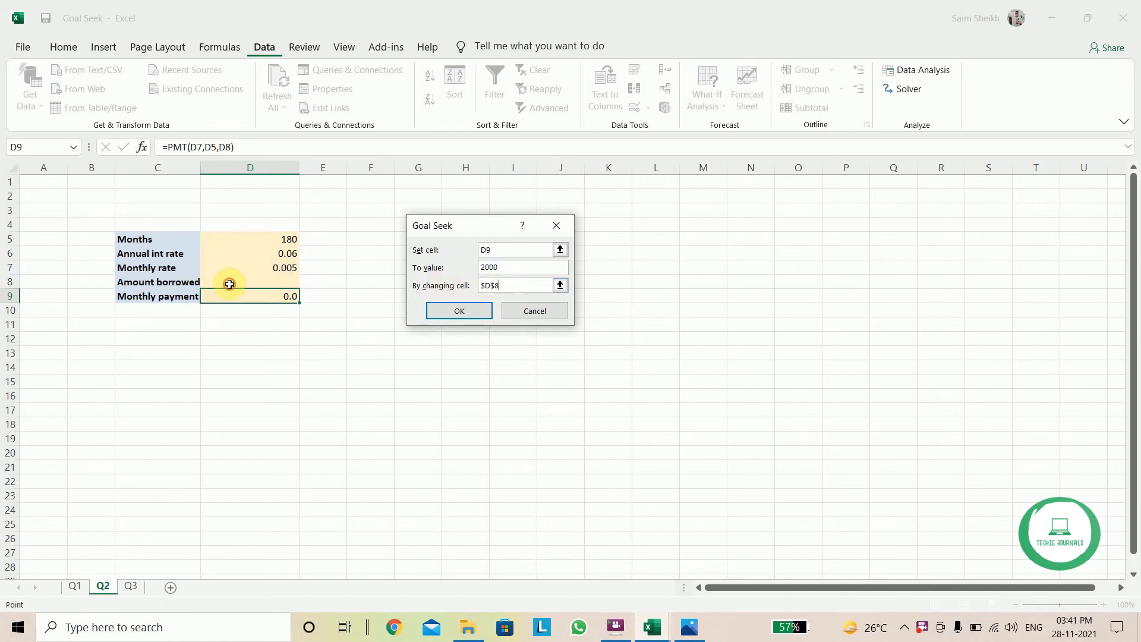
pyautogui.click(455, 312)
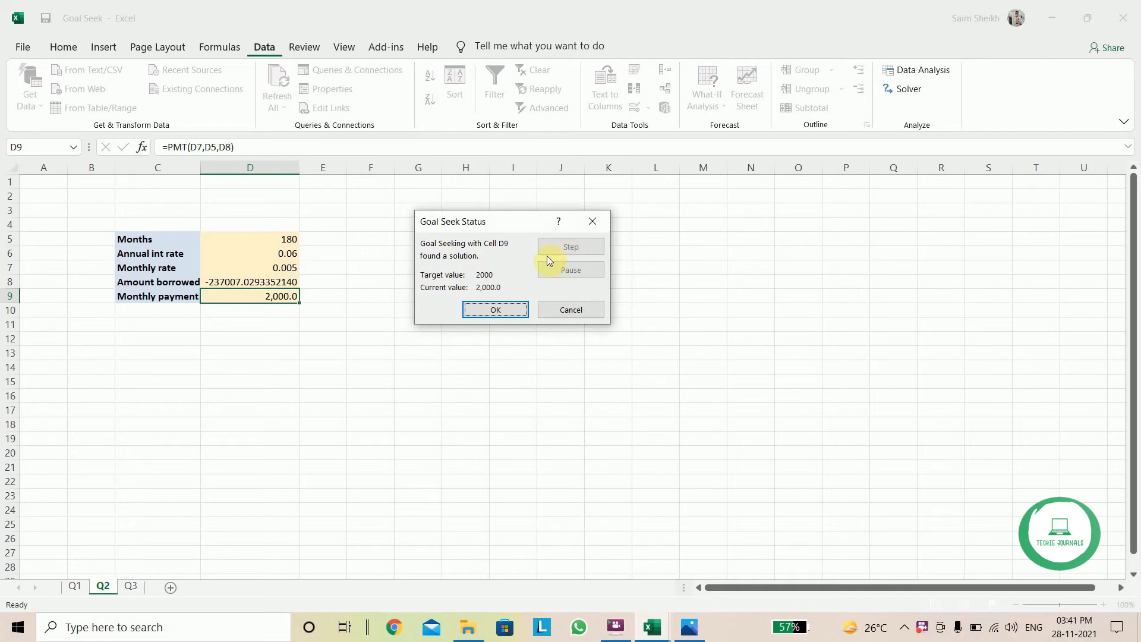
pyautogui.click(491, 310)
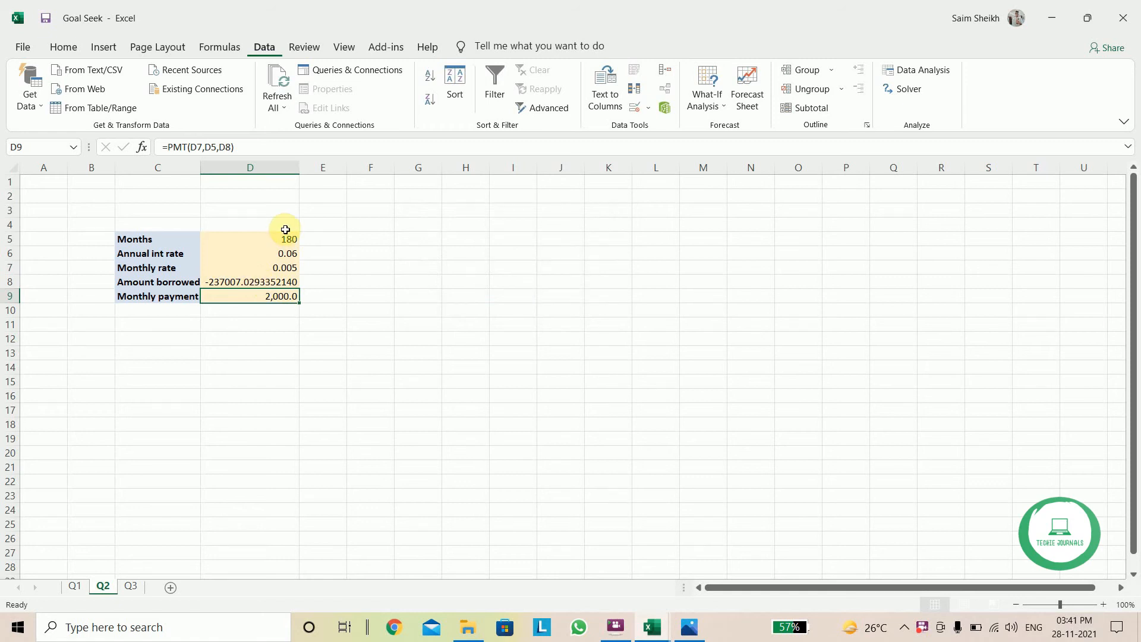
# Read the Problem 3 conference question in the Q3.png image and switch the workbook to the Q3 sheet
pyautogui.click(689, 628)
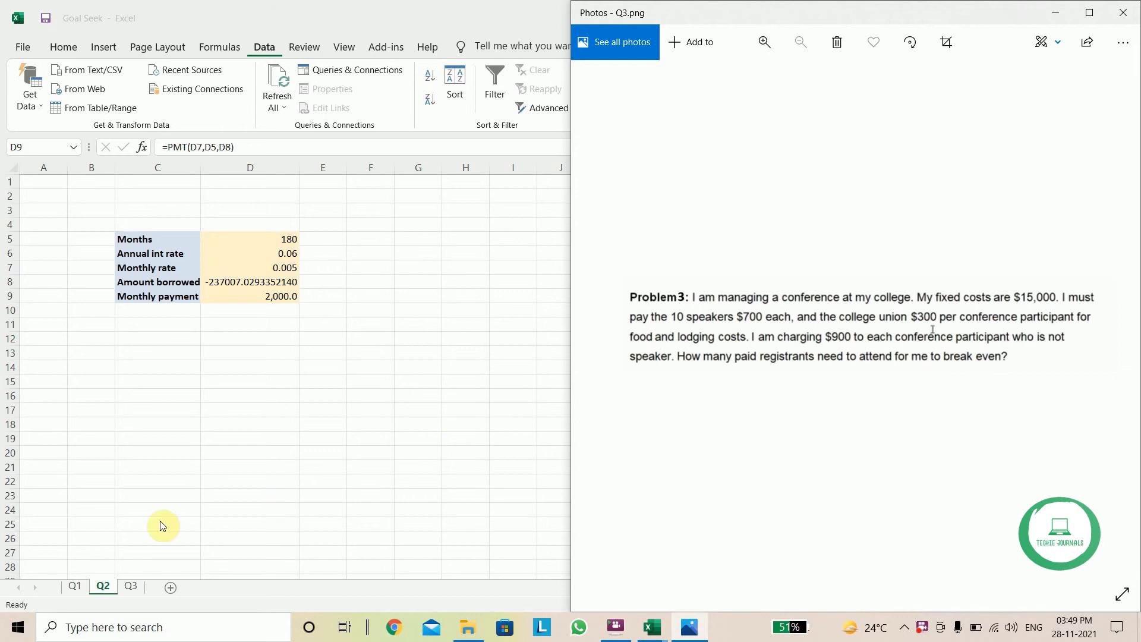
pyautogui.click(133, 586)
pyautogui.click(132, 586)
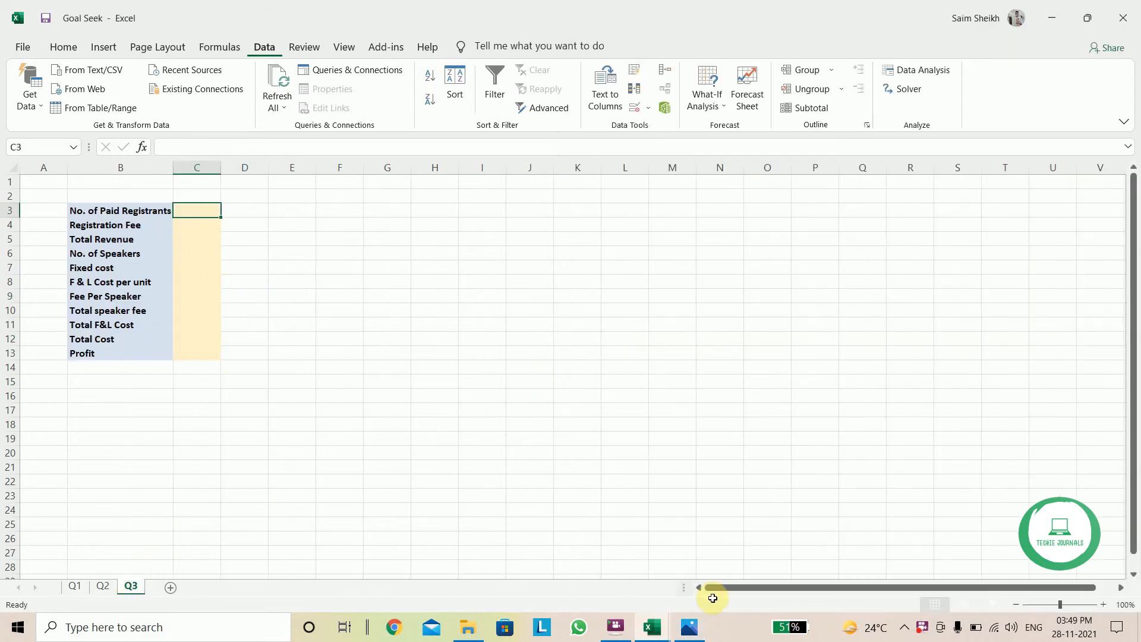
# Check the participant charge in the Problem 3 image and enter 900 as the Registration Fee in cell C4
pyautogui.click(687, 630)
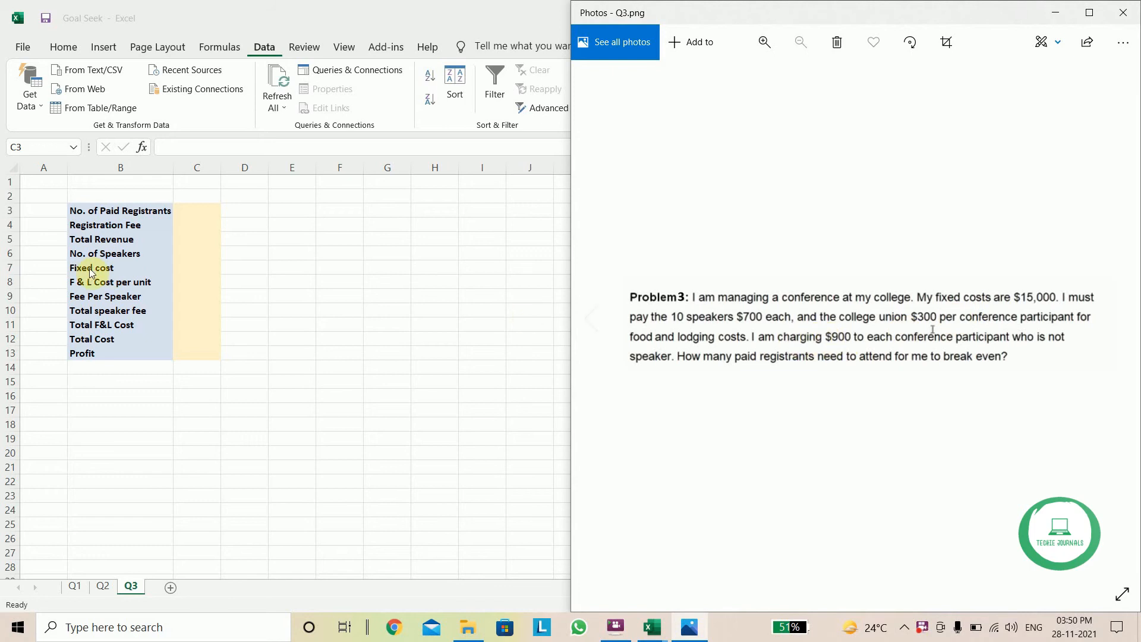
pyautogui.click(181, 224)
pyautogui.click(186, 225)
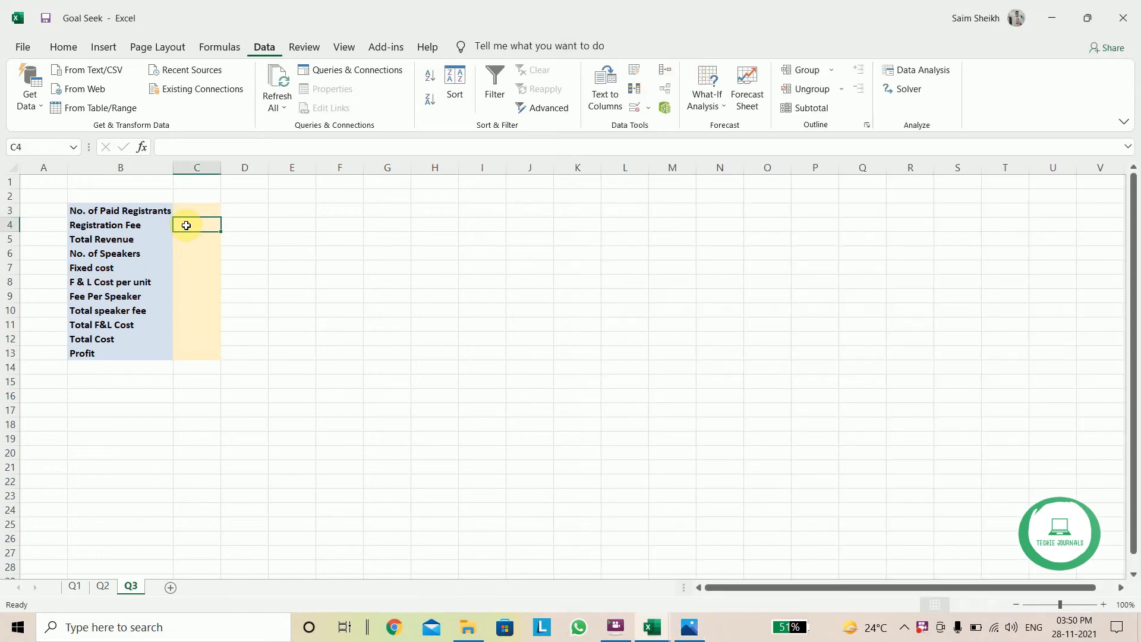
pyautogui.write('900')
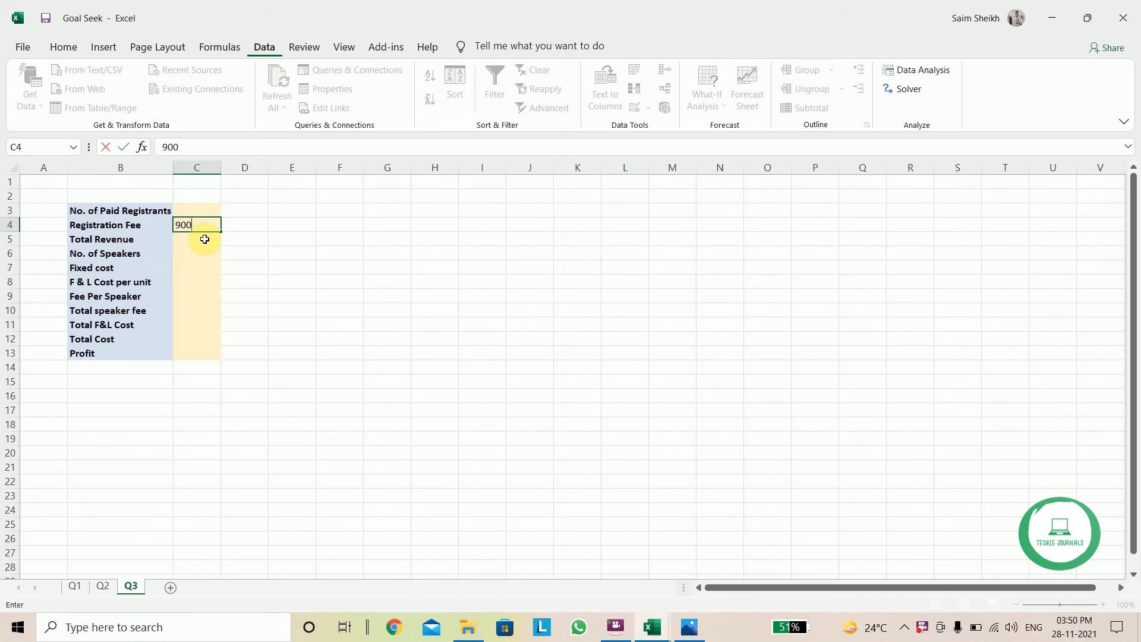
# Calculate Total Revenue in cell C5 with the formula =C3*C4
pyautogui.click(205, 239)
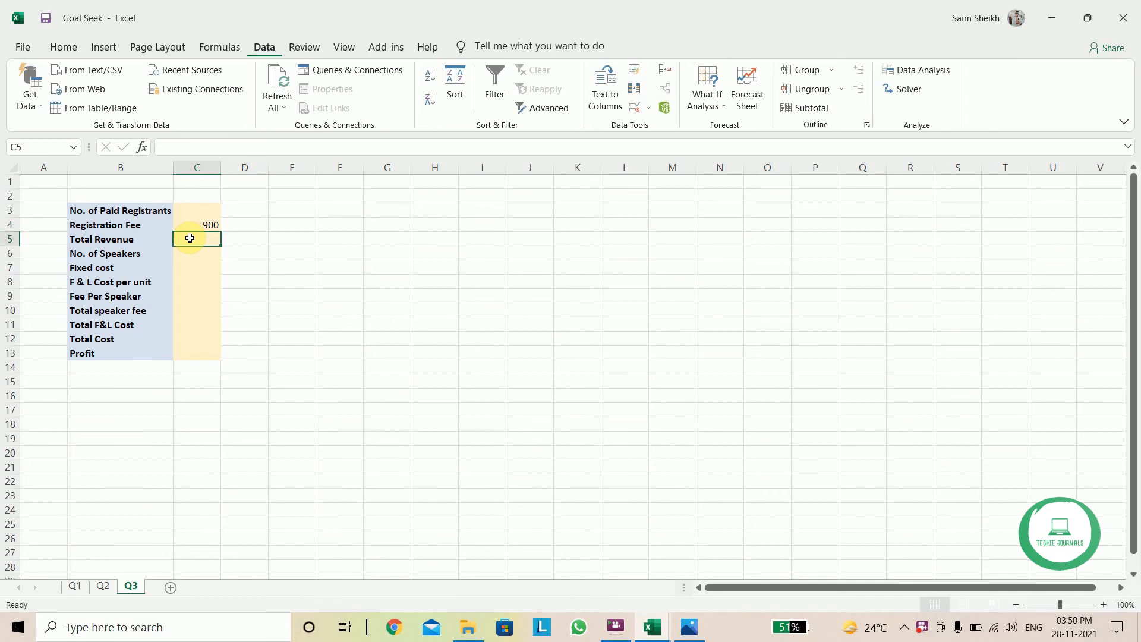
pyautogui.click(200, 151)
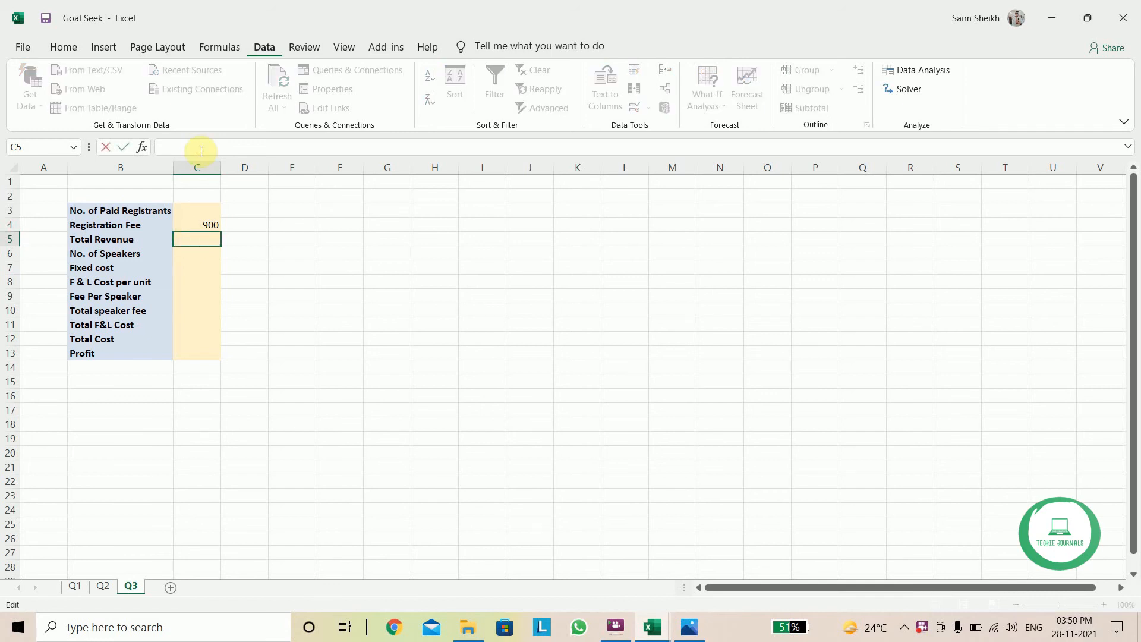
pyautogui.write('=')
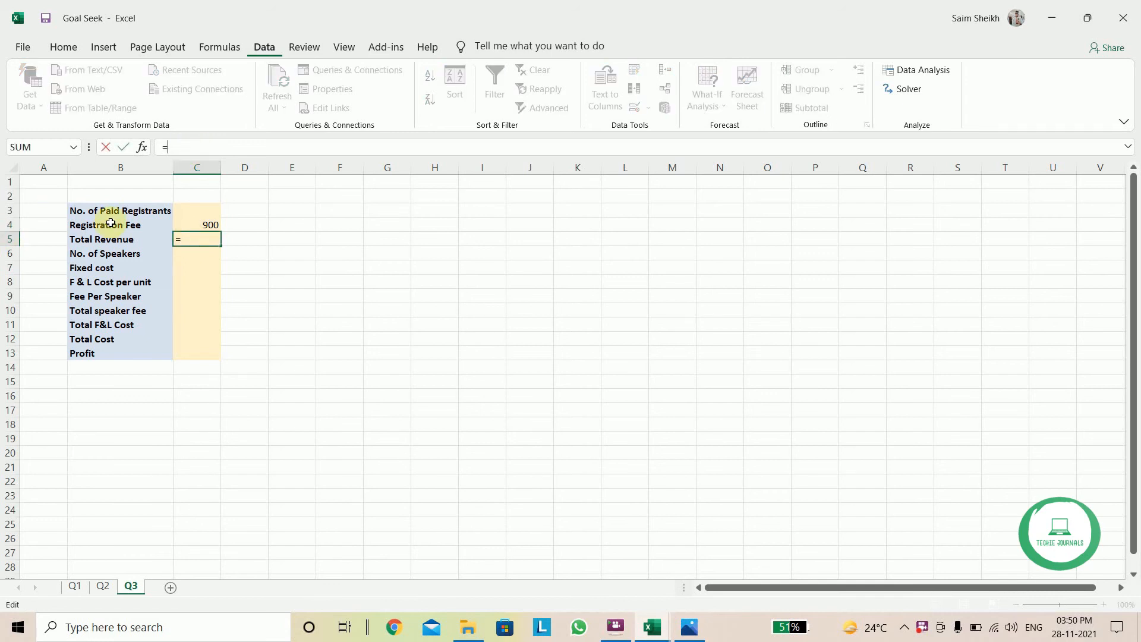
pyautogui.click(183, 206)
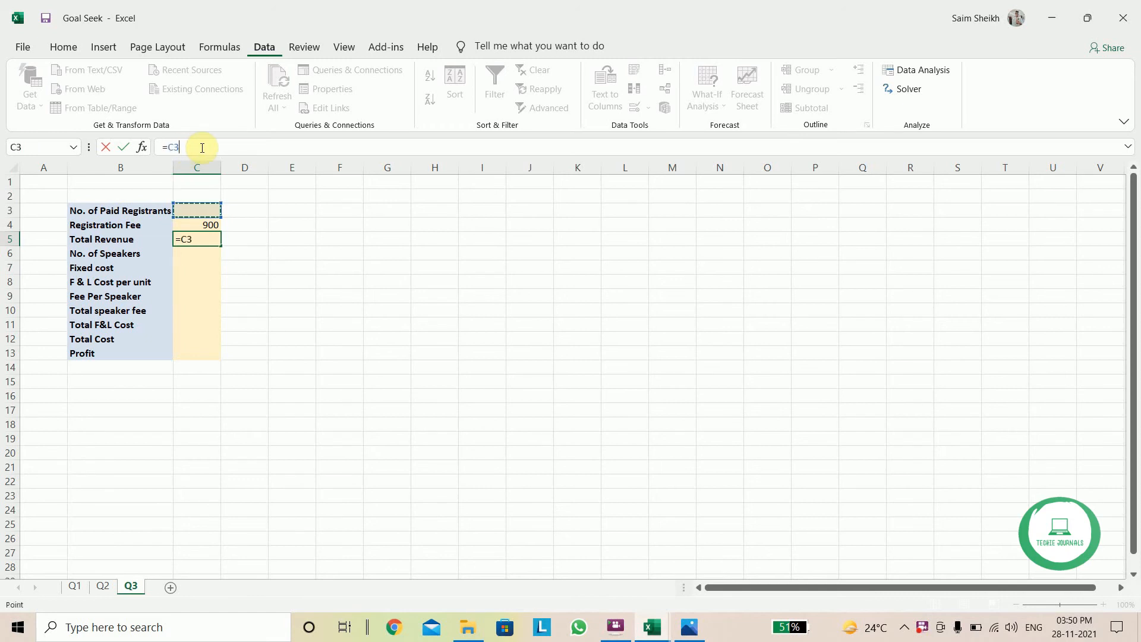
pyautogui.write('*')
pyautogui.click(192, 226)
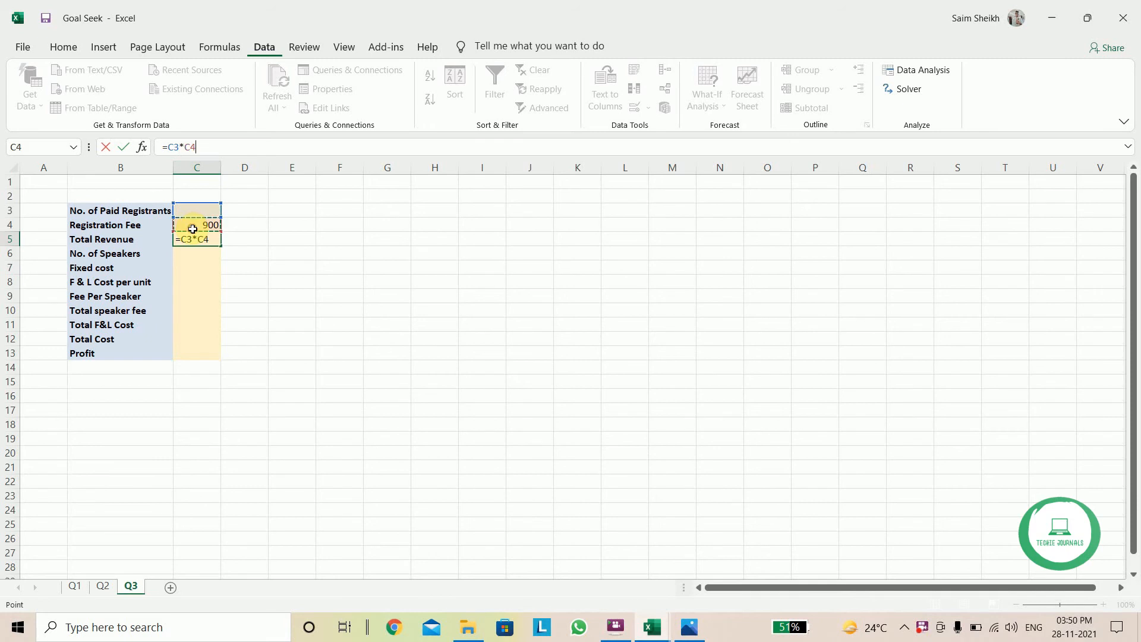
pyautogui.press('Return')
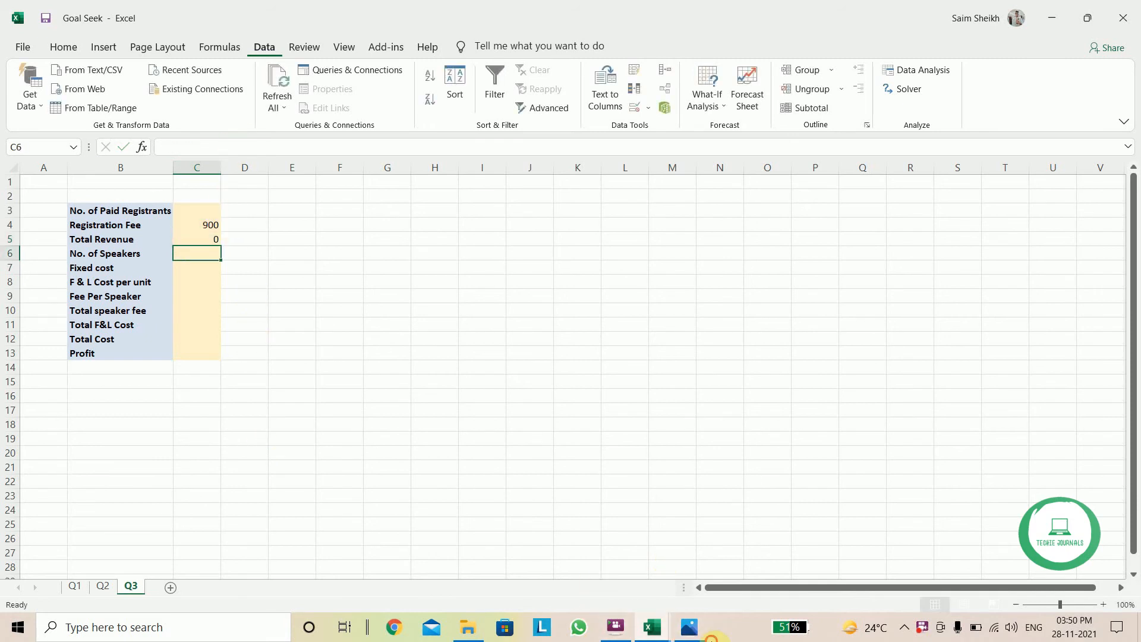
# Consult the Problem 3 image and enter 10 as the No. of Speakers in C6 and 15000 as the Fixed cost in C7
pyautogui.click(688, 616)
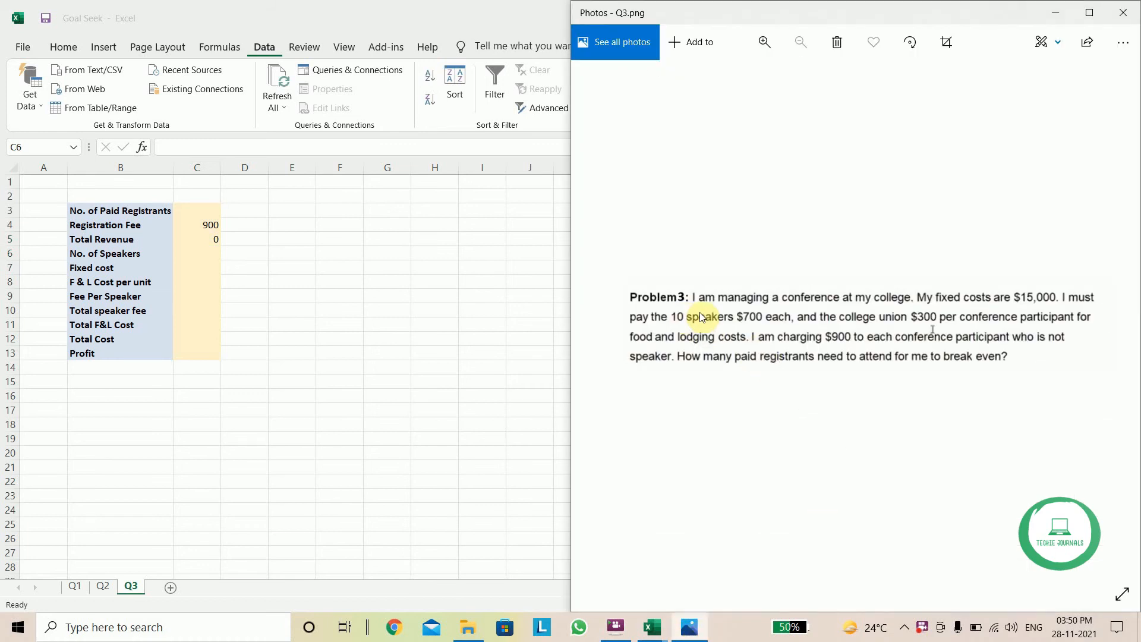
pyautogui.click(202, 250)
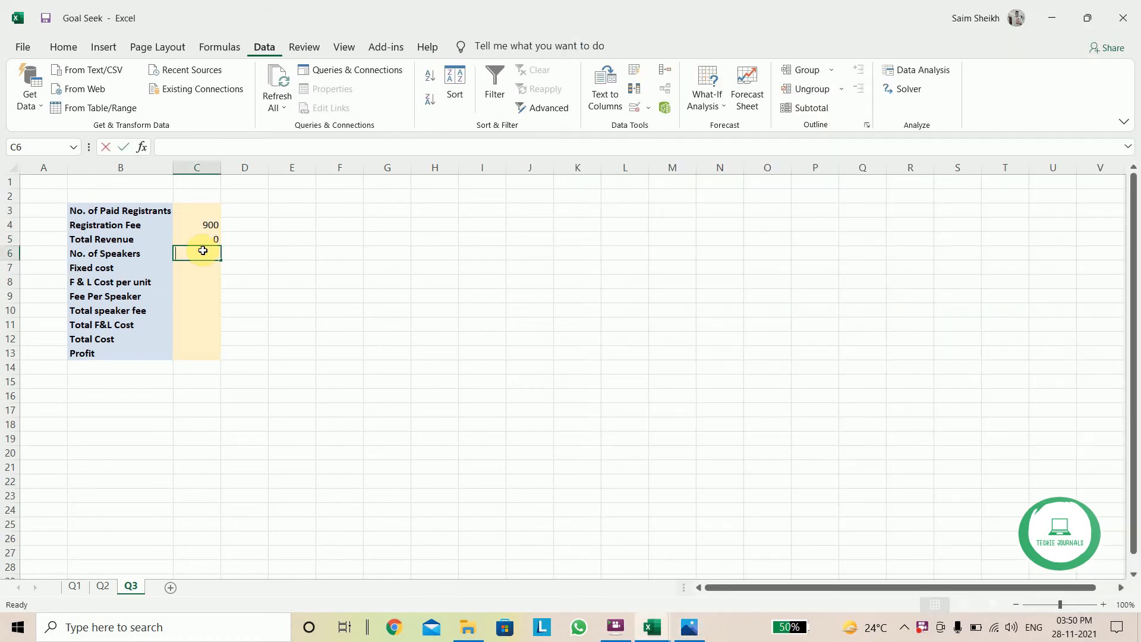
pyautogui.write('10')
pyautogui.click(197, 267)
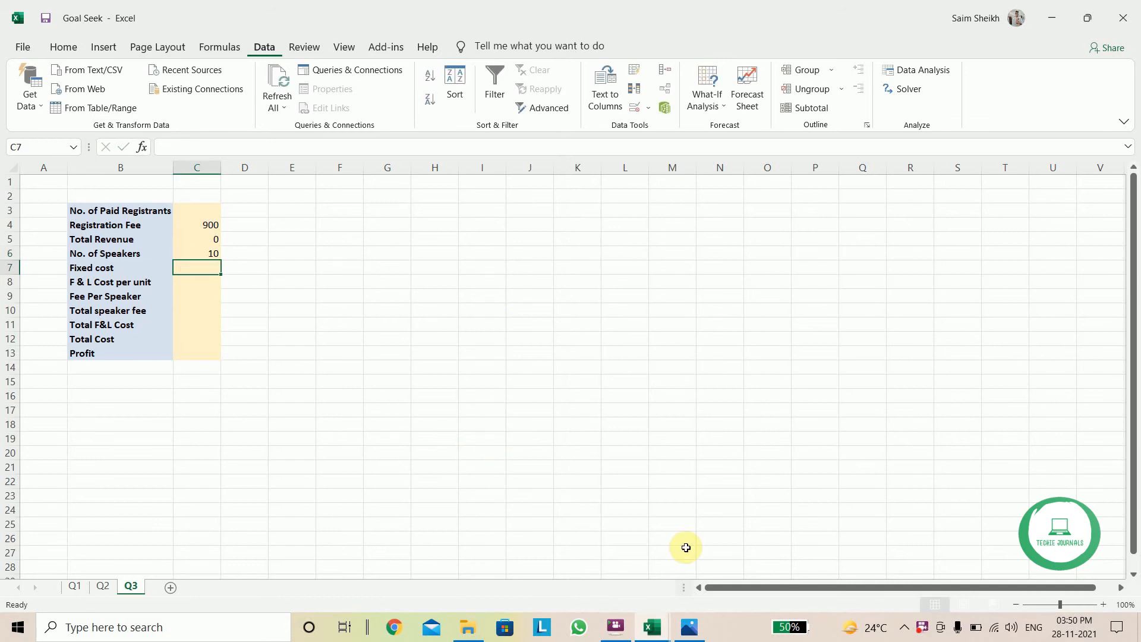
pyautogui.click(691, 628)
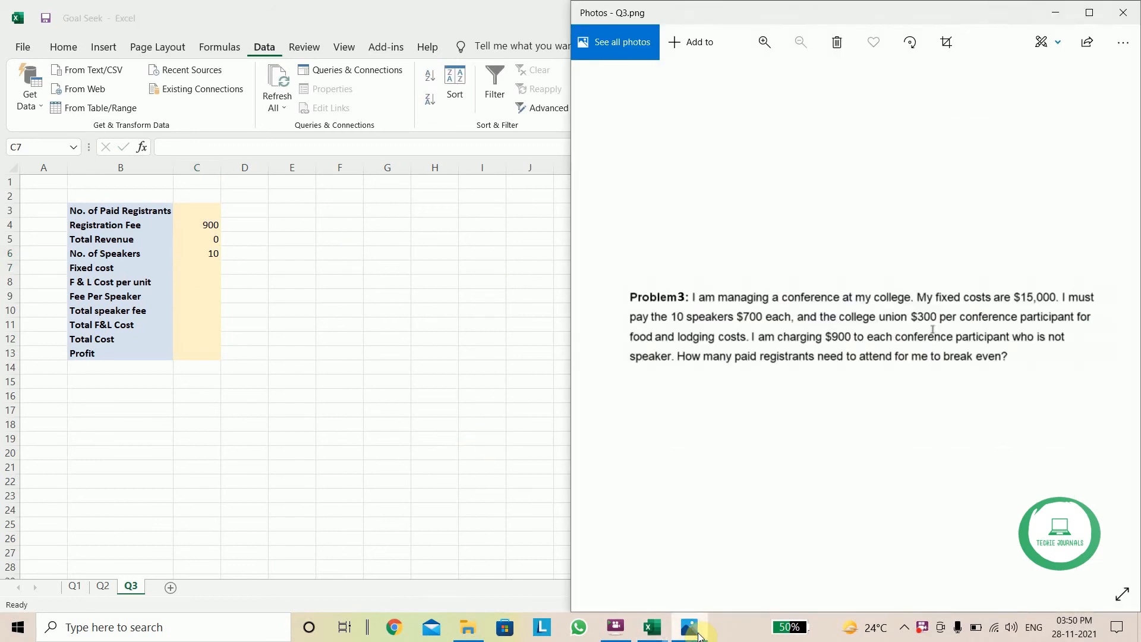
pyautogui.click(696, 634)
pyautogui.write('1')
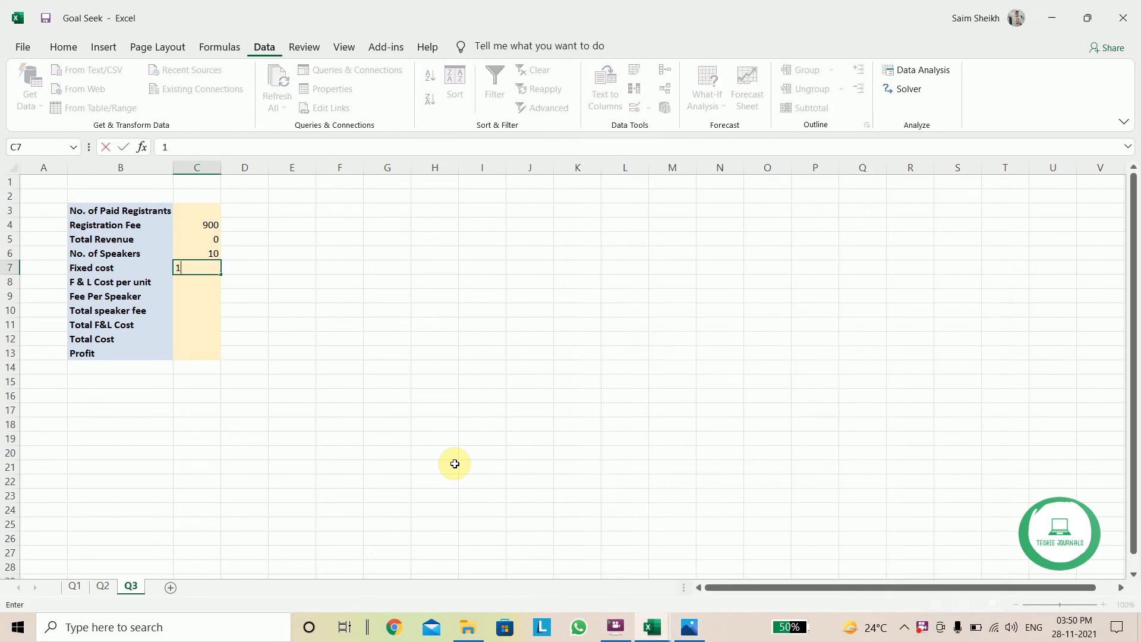
pyautogui.write('5000')
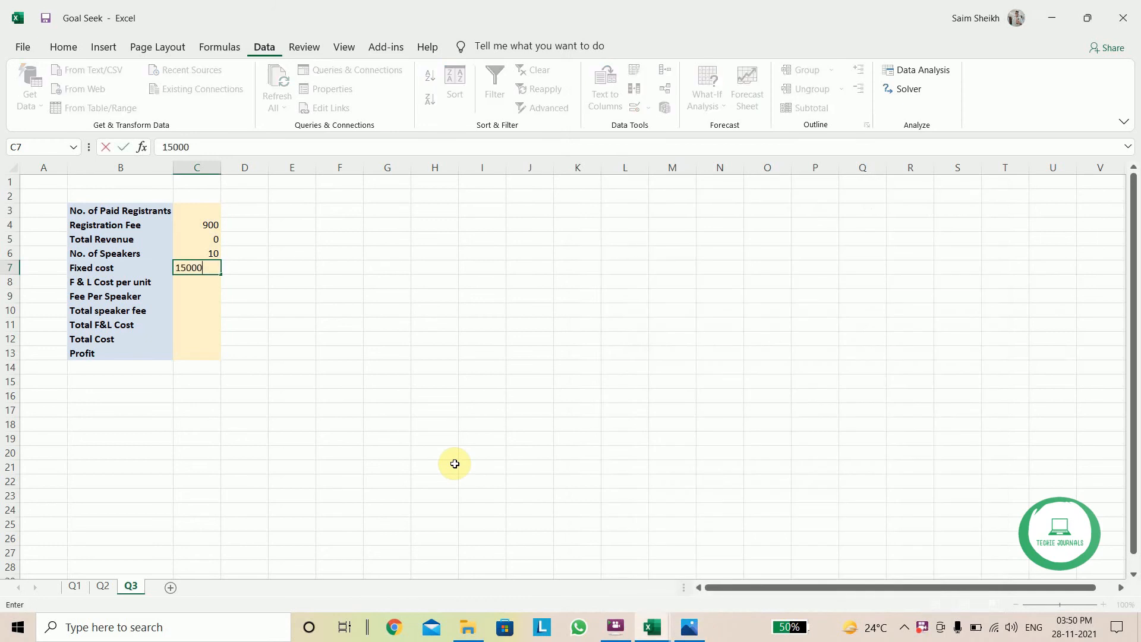
# Consult the Problem 3 image and enter 300 as the F & L Cost per unit in C8 and 700 as the Fee Per Speaker in C9
pyautogui.click(198, 284)
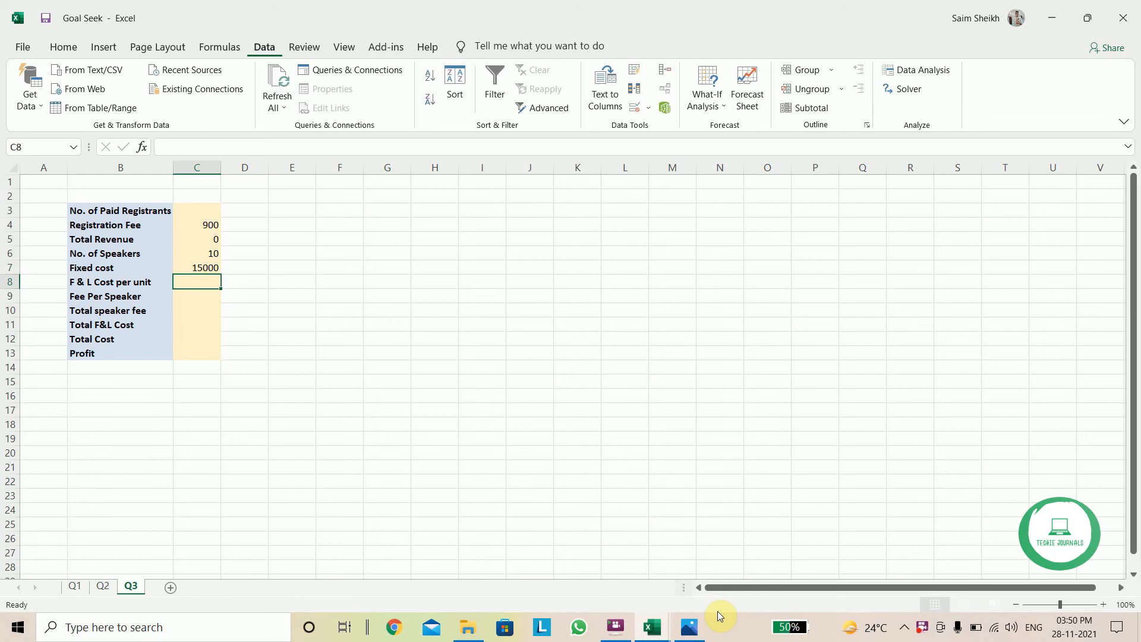
pyautogui.click(690, 629)
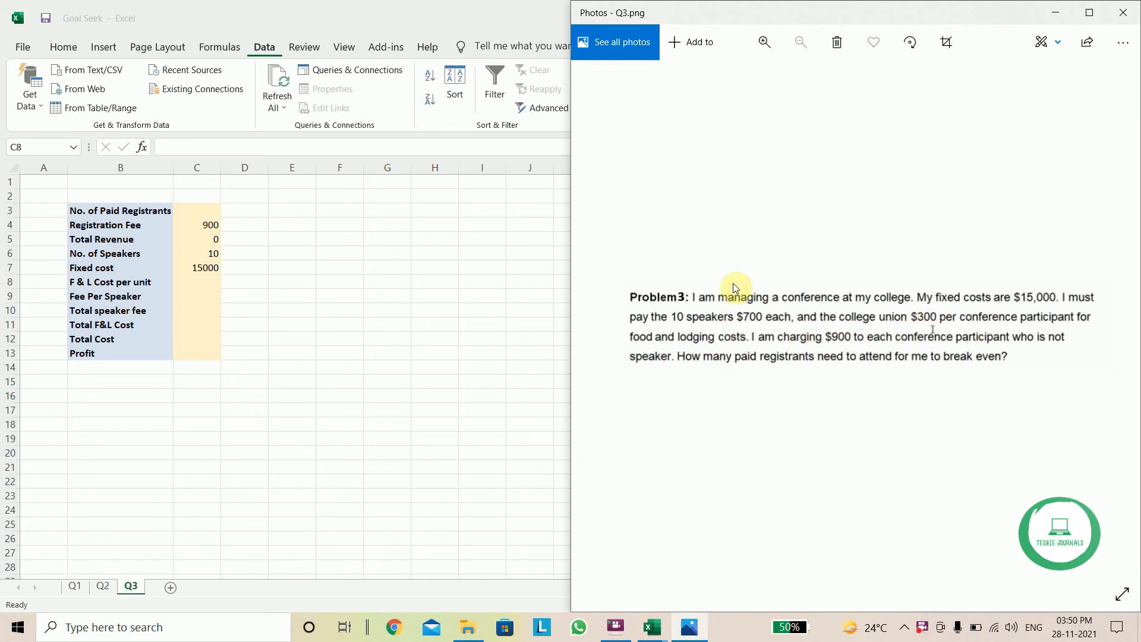
pyautogui.click(195, 280)
pyautogui.write('300')
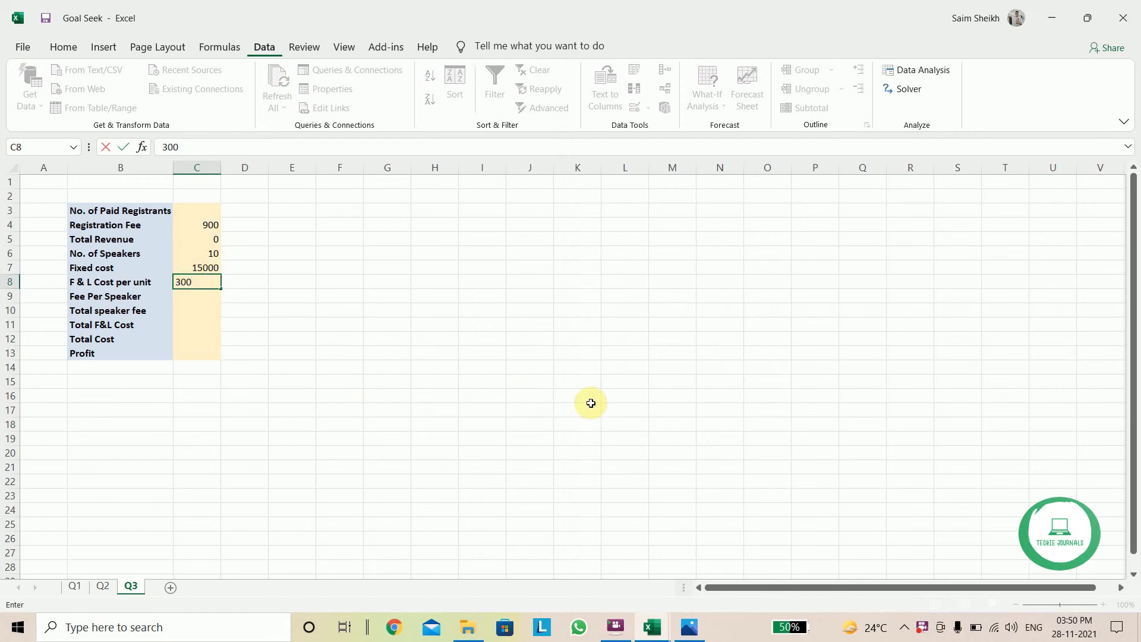
pyautogui.click(687, 629)
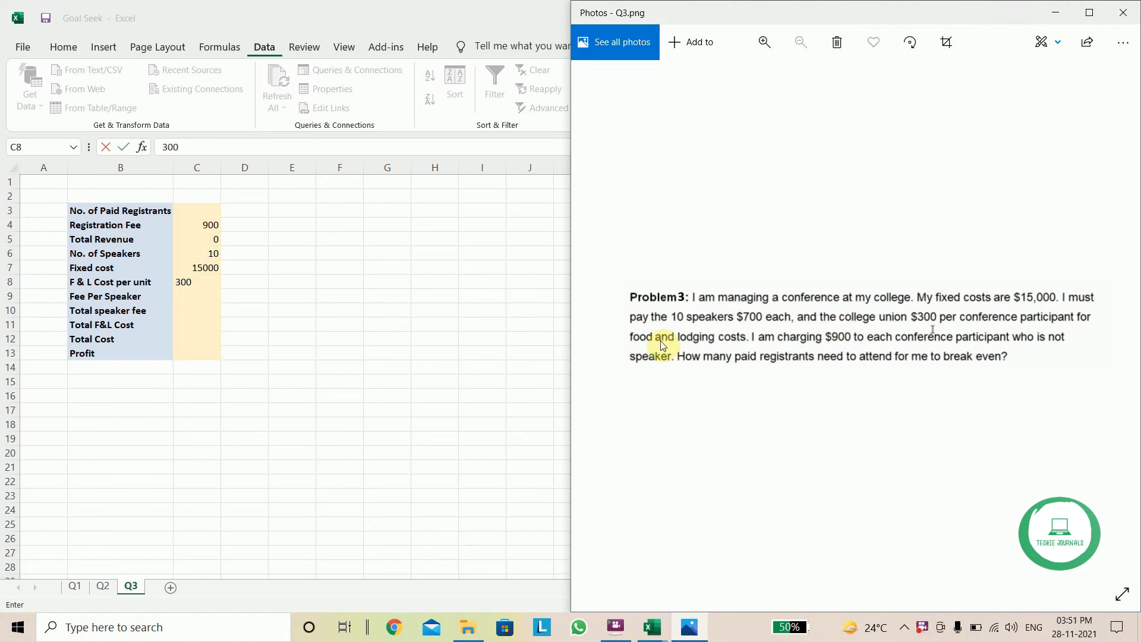
pyautogui.click(199, 292)
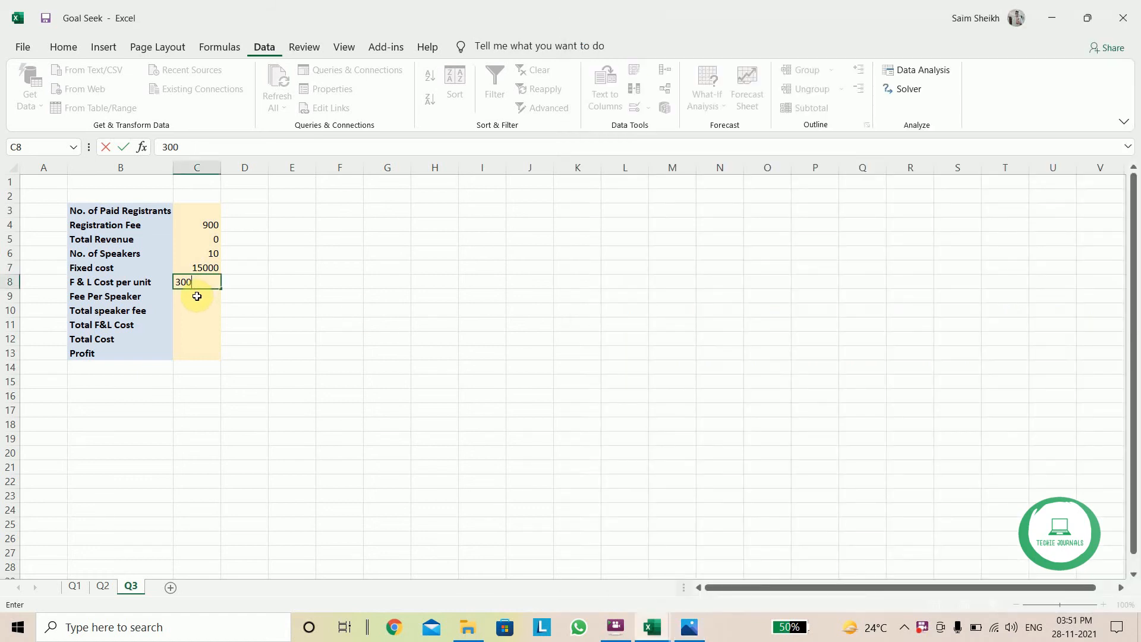
pyautogui.click(197, 296)
pyautogui.write('700')
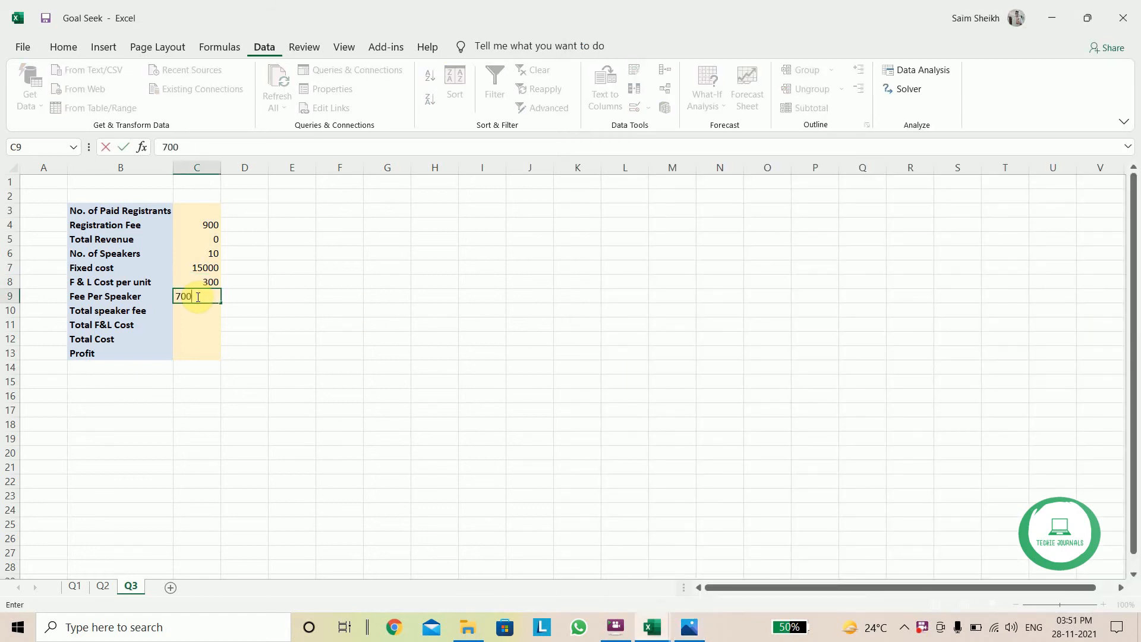
# Calculate the Total speaker fee in cell C10 with the formula =C6*C9
pyautogui.click(203, 309)
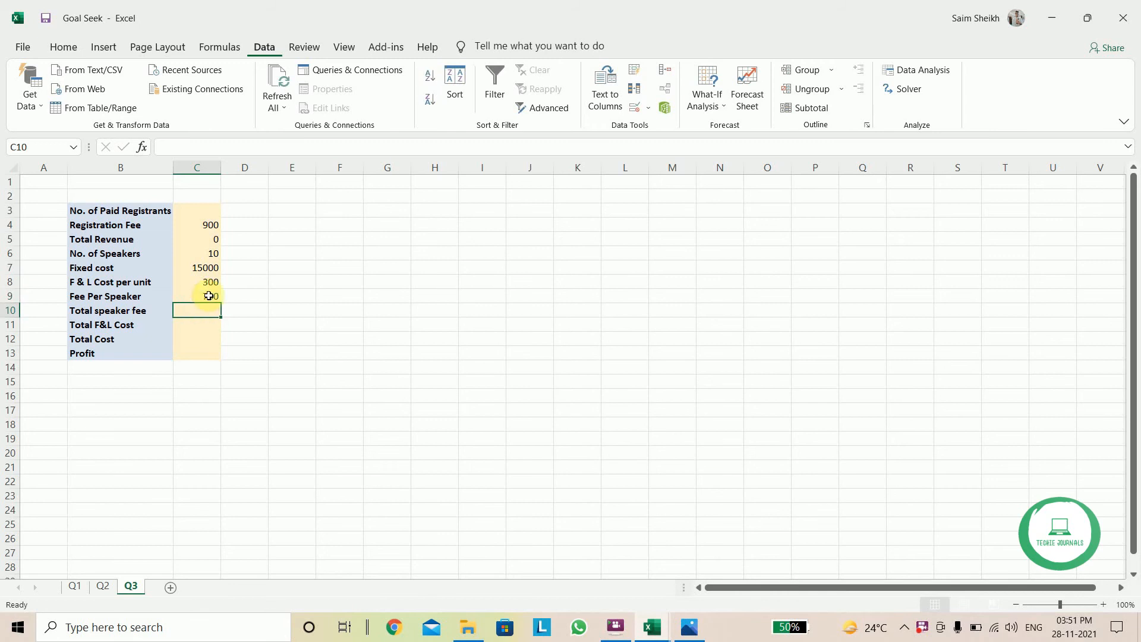
pyautogui.click(202, 146)
pyautogui.write('=')
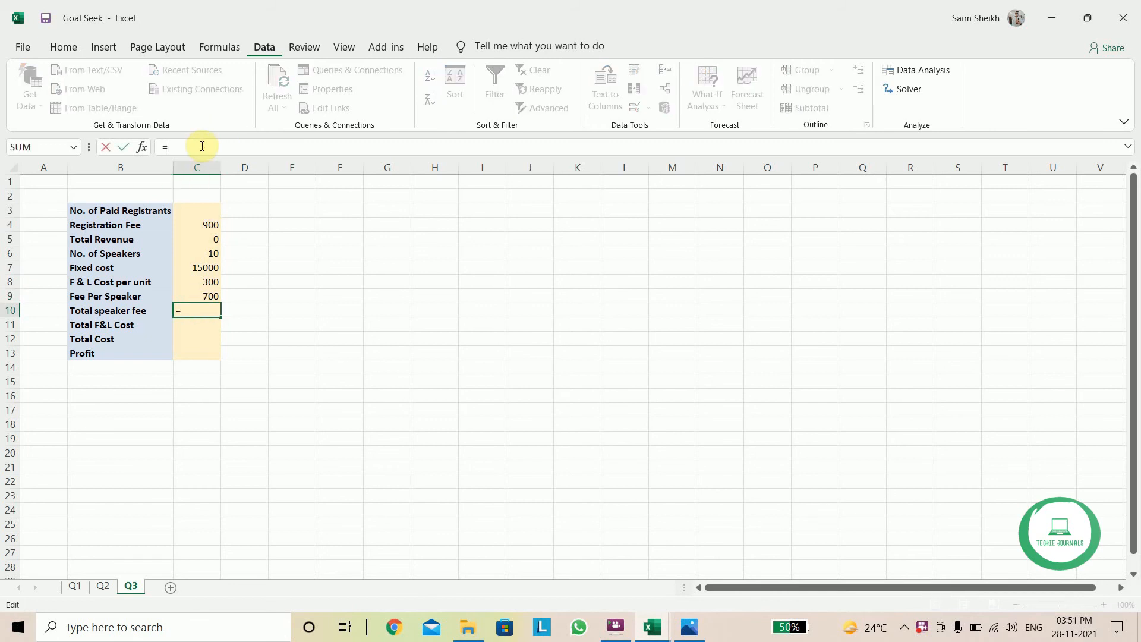
pyautogui.click(207, 258)
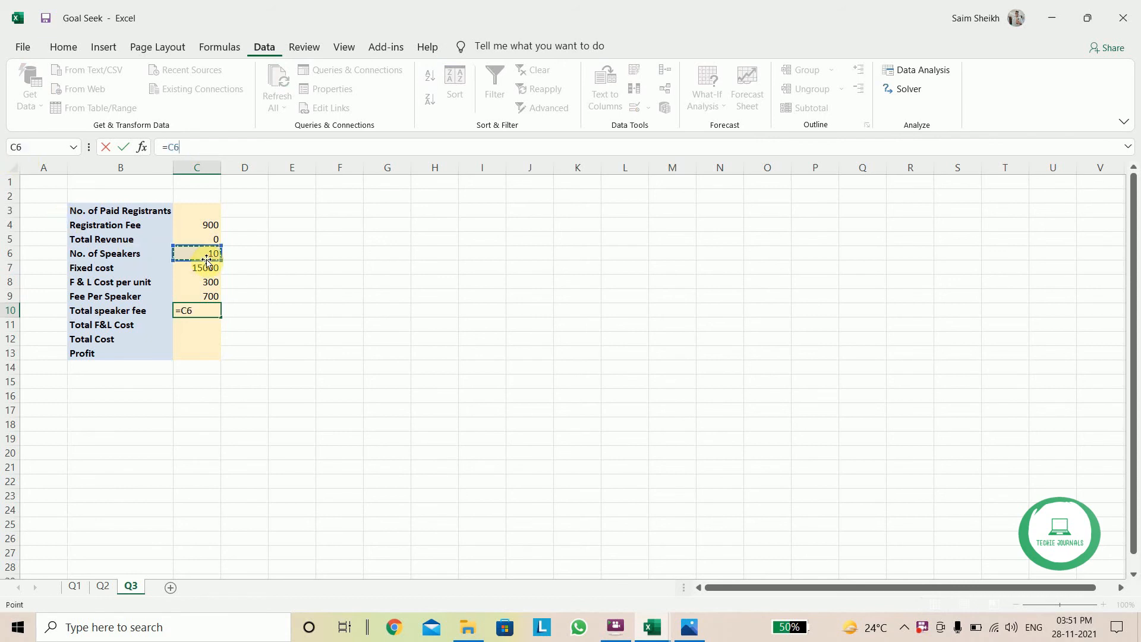
pyautogui.write('*')
pyautogui.click(202, 296)
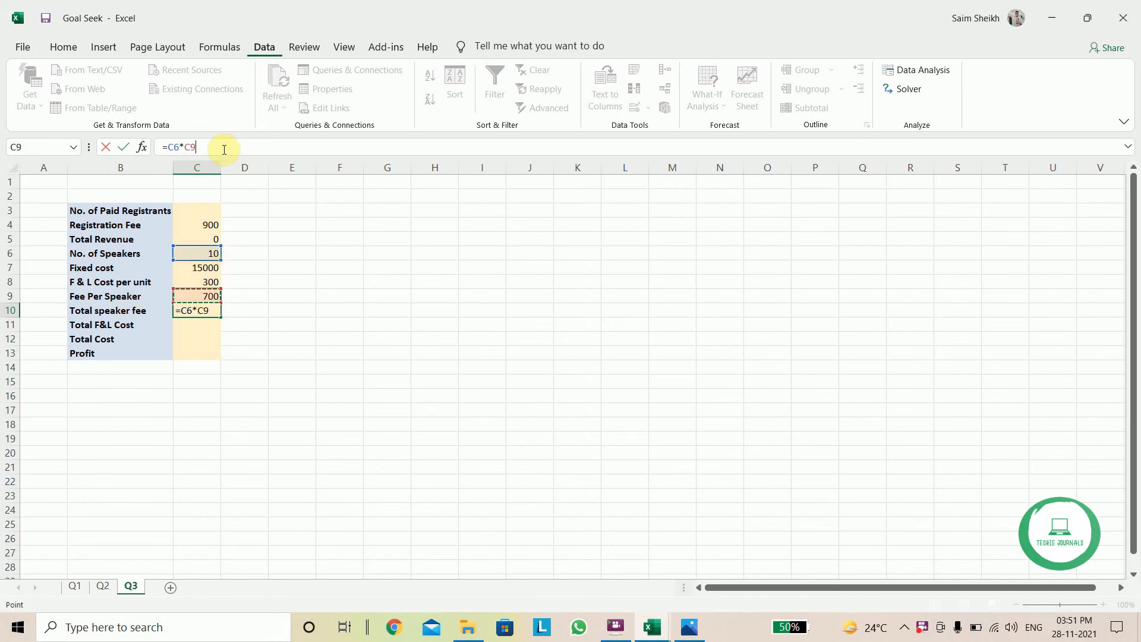
pyautogui.press('Return')
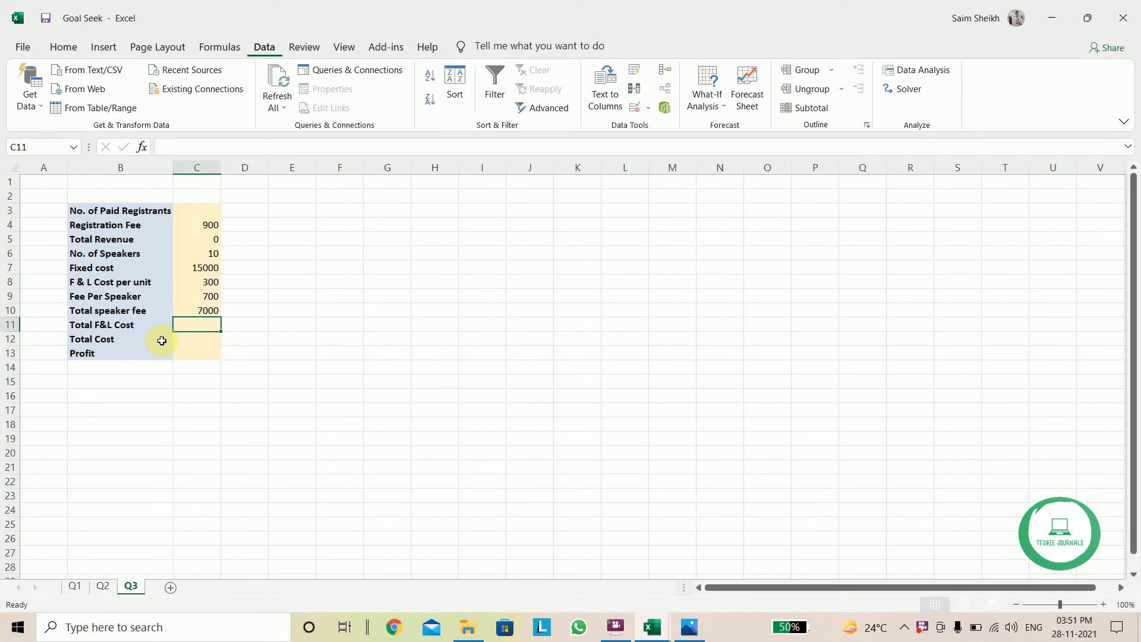
# Calculate the Total F&L Cost in cell C11 with the formula =C8*(C3+C6), covering both paid registrants and speakers
pyautogui.click(174, 147)
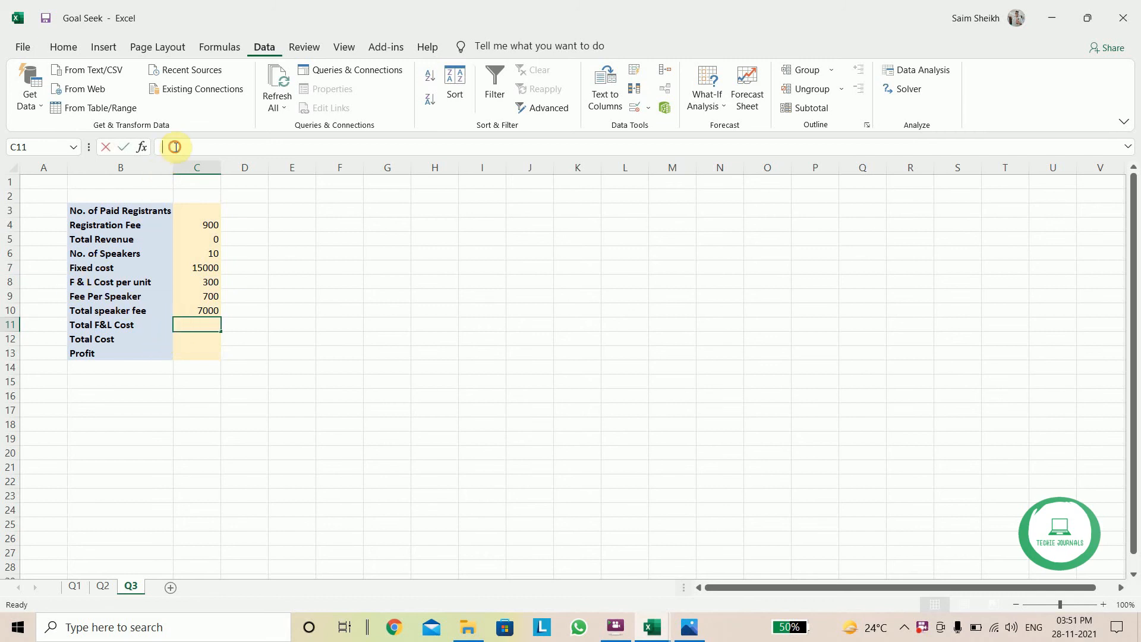
pyautogui.write('=')
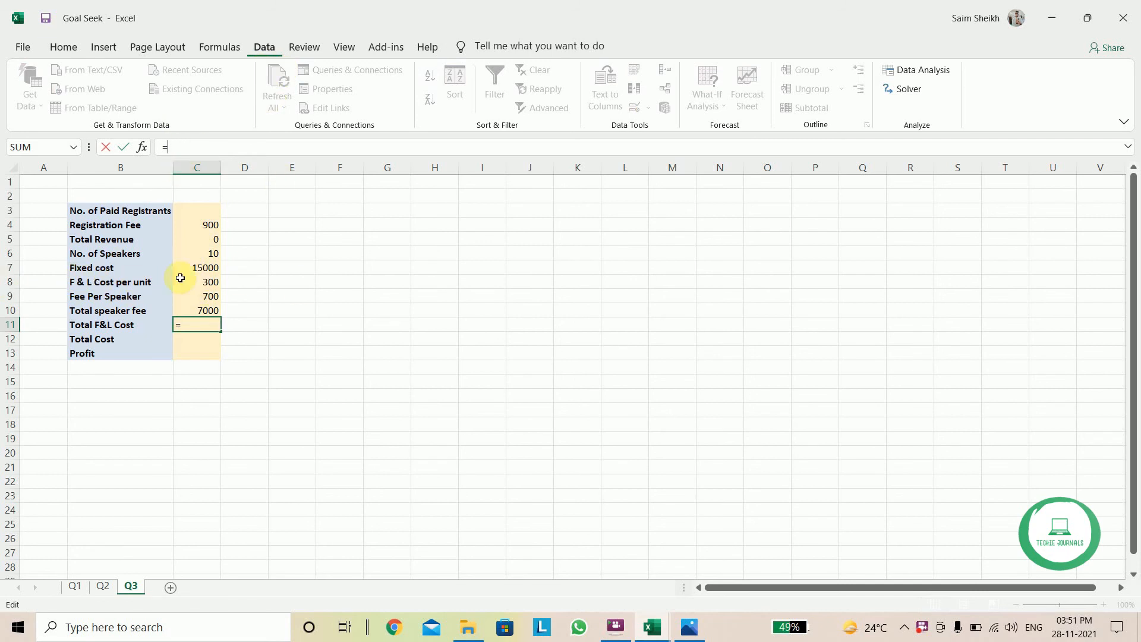
pyautogui.click(211, 284)
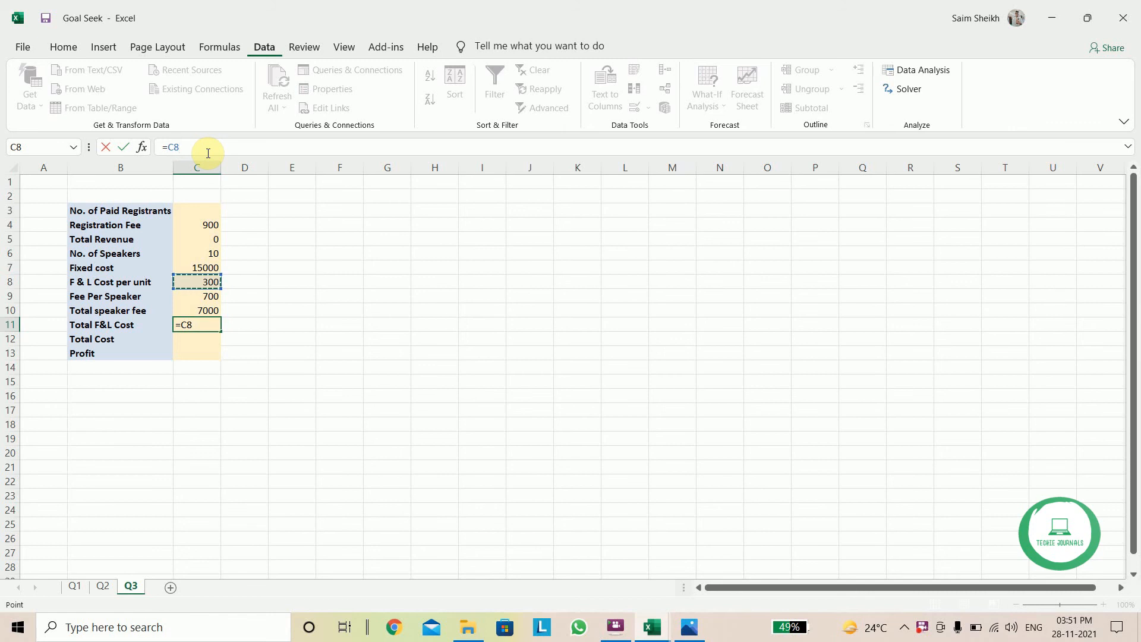
pyautogui.write('(')
pyautogui.click(199, 211)
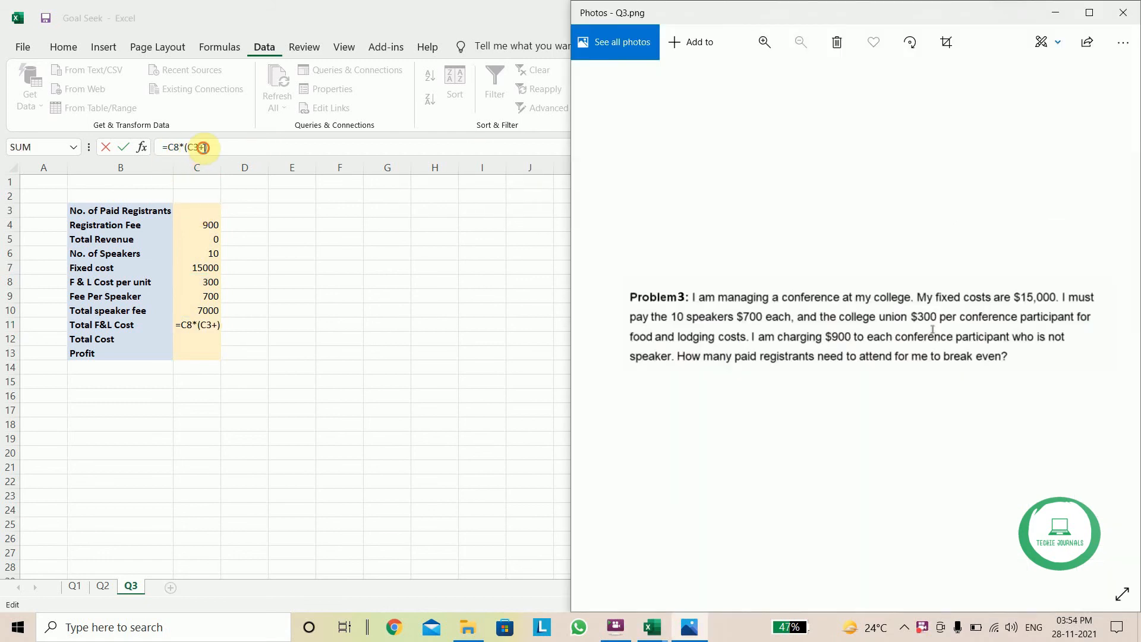
pyautogui.click(203, 147)
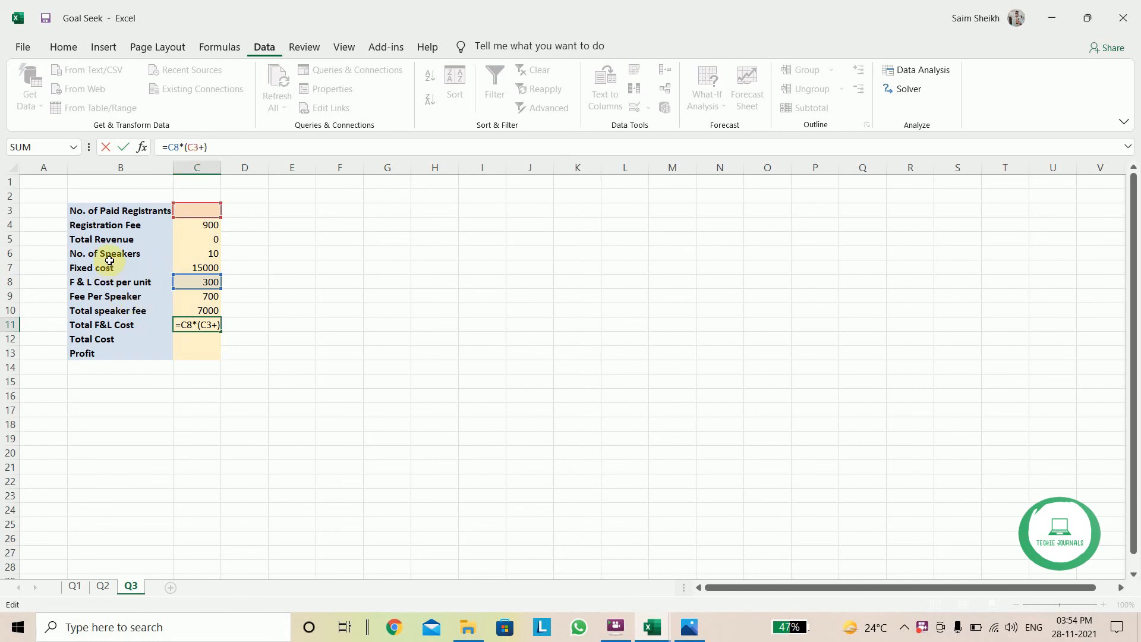
pyautogui.click(212, 252)
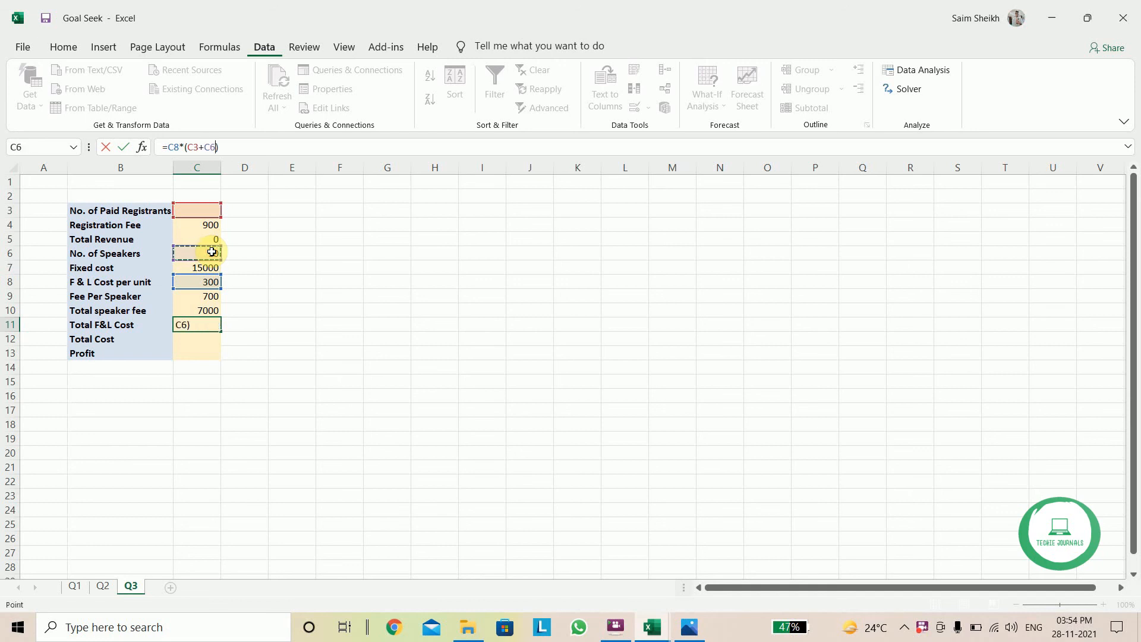
pyautogui.press('Return')
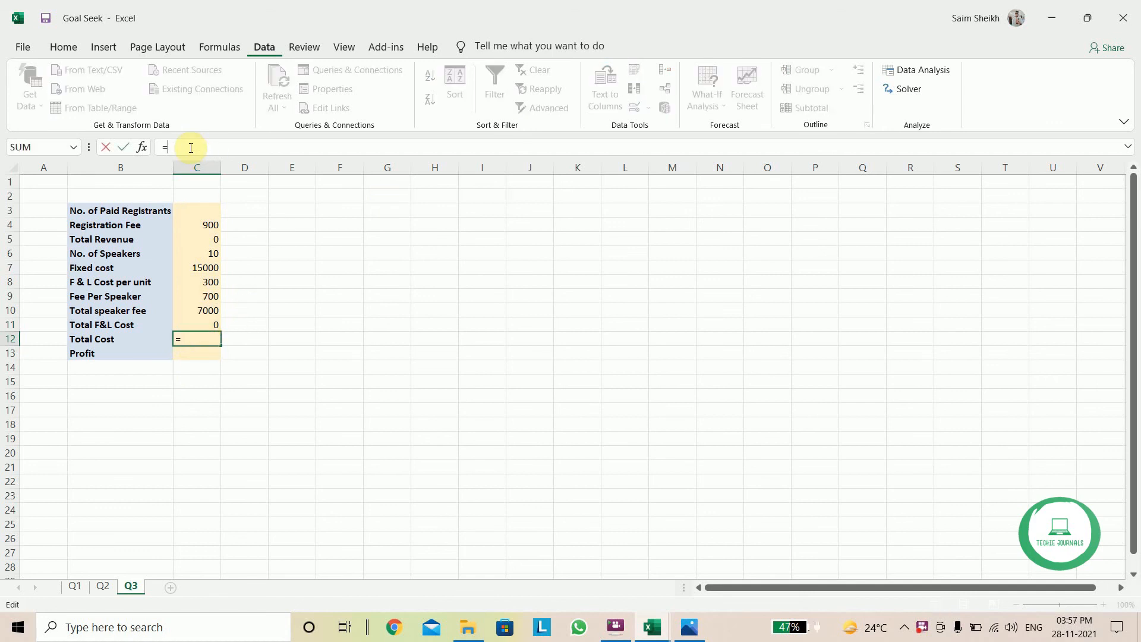
# Calculate the Total Cost in cell C12 with the formula =C7+C11+C10, adding the fixed cost, F&L cost and speaker fee
pyautogui.click(191, 268)
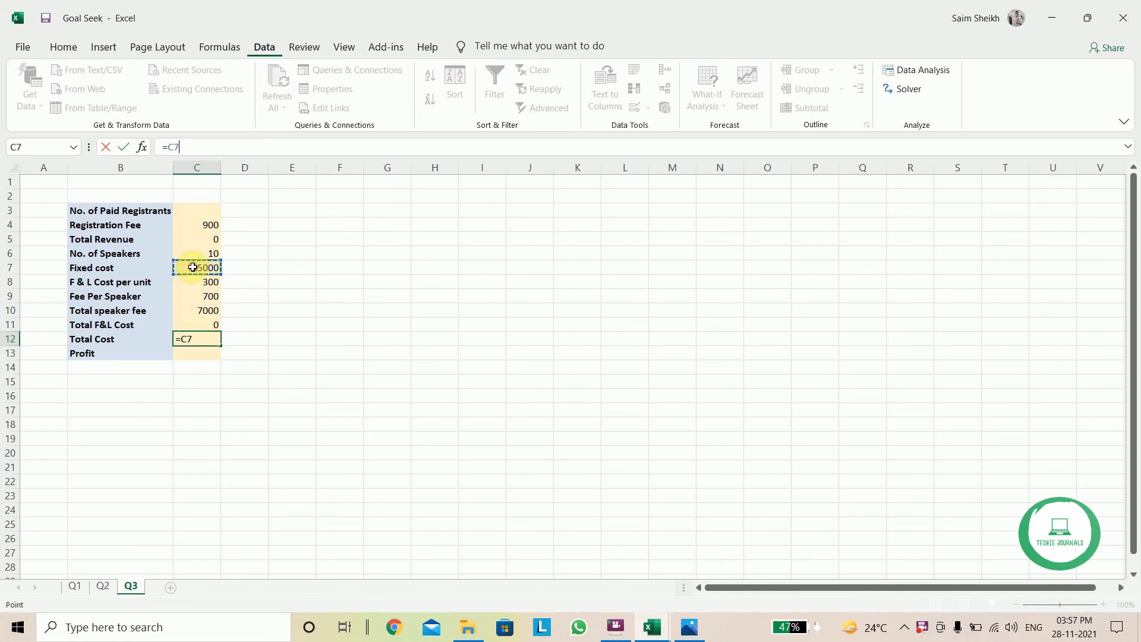
pyautogui.write('+')
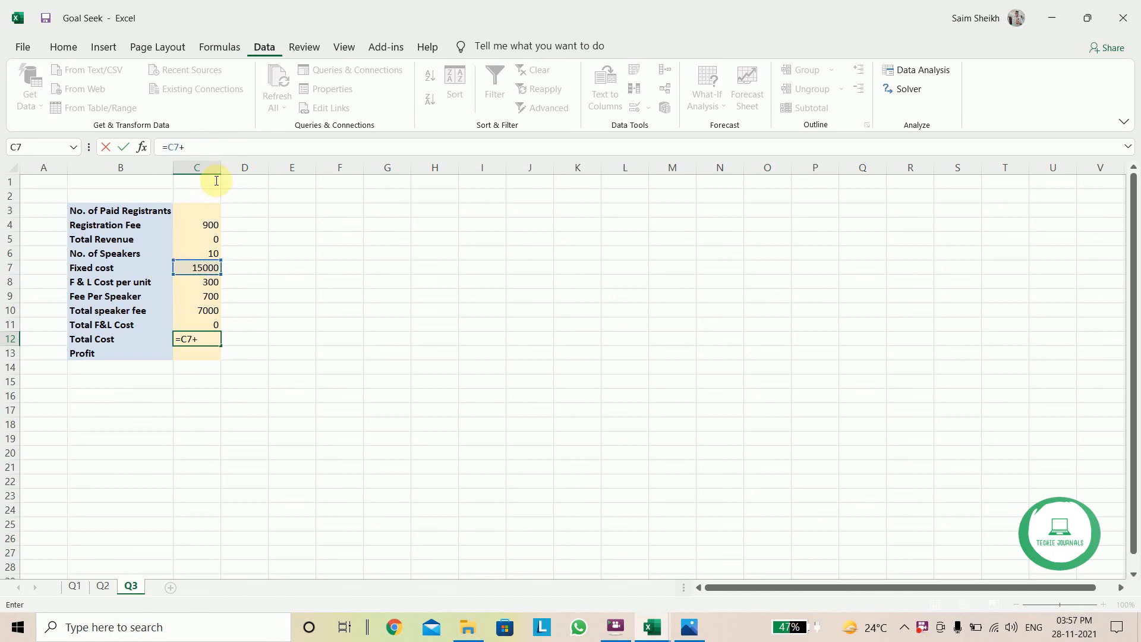
pyautogui.click(185, 323)
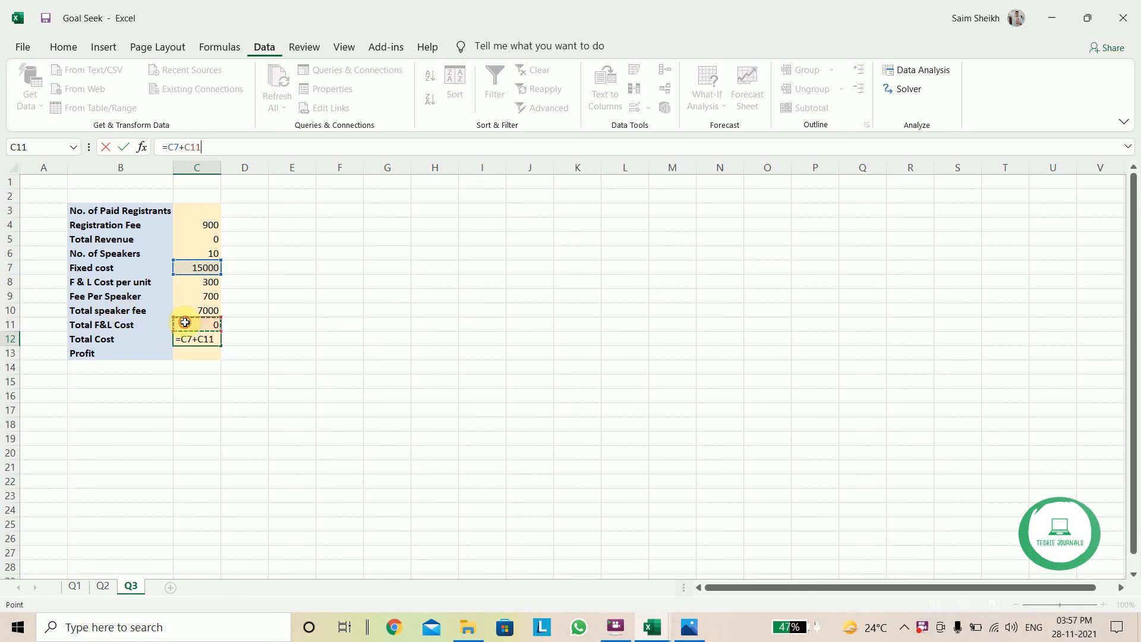
pyautogui.write('+')
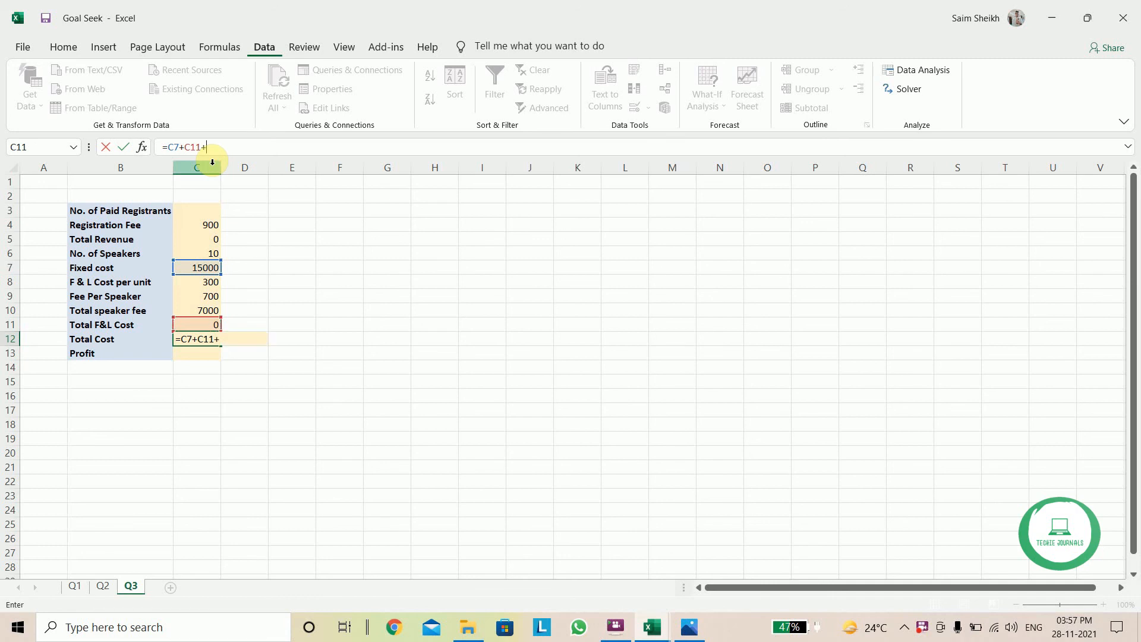
pyautogui.click(197, 308)
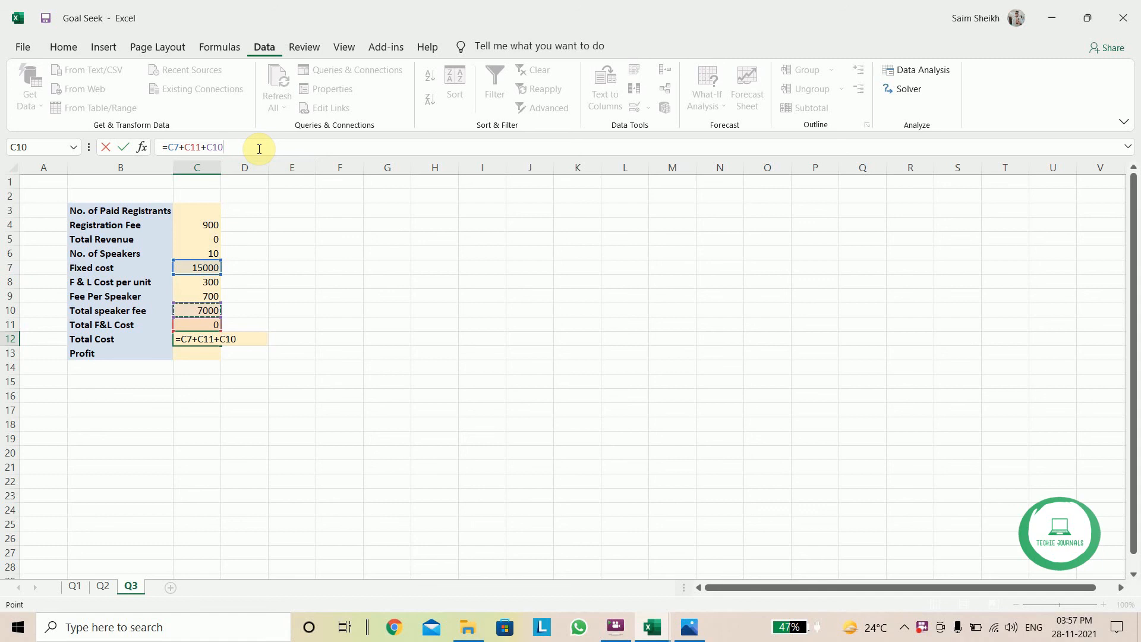
pyautogui.press('Return')
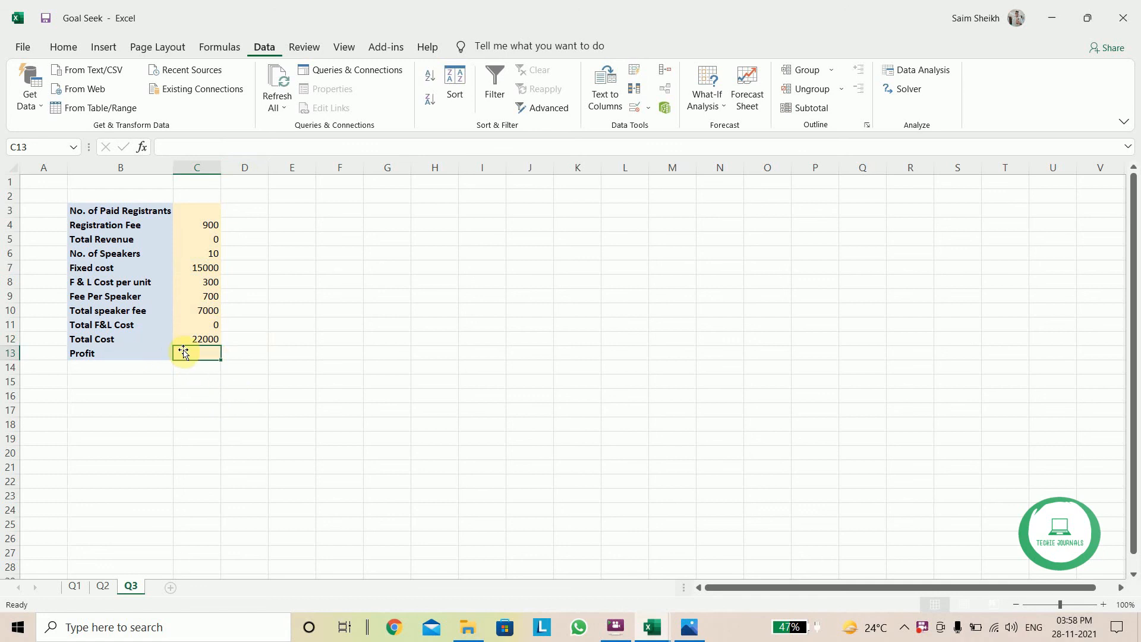
# Calculate the Profit in cell C13 as total revenue minus total cost with the formula =C5-C12
pyautogui.click(186, 146)
pyautogui.write('=')
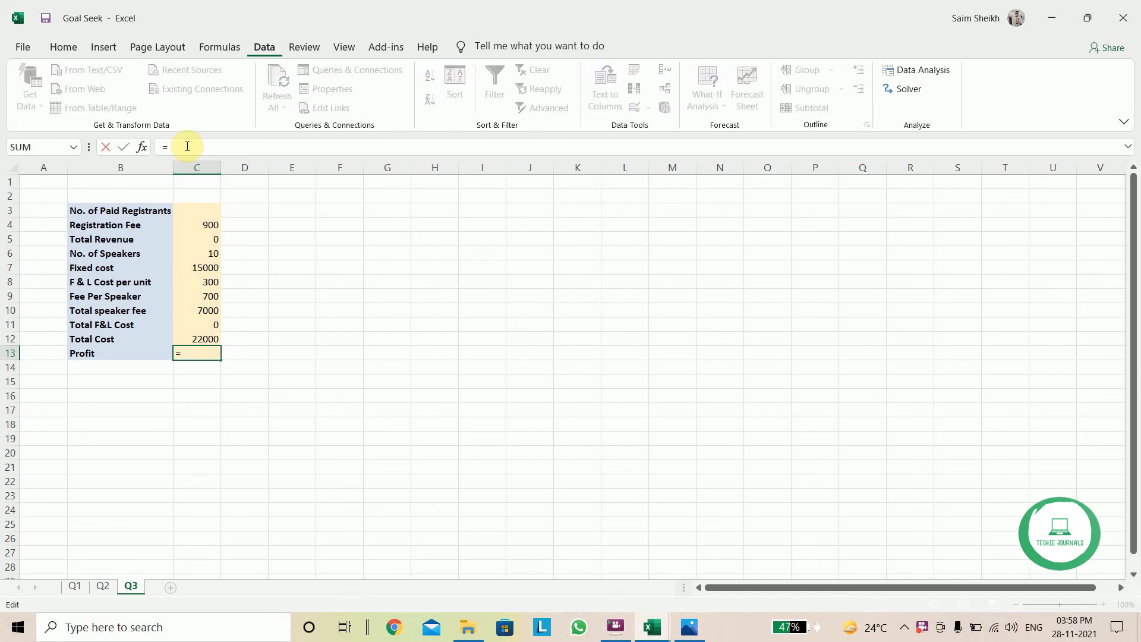
pyautogui.click(203, 240)
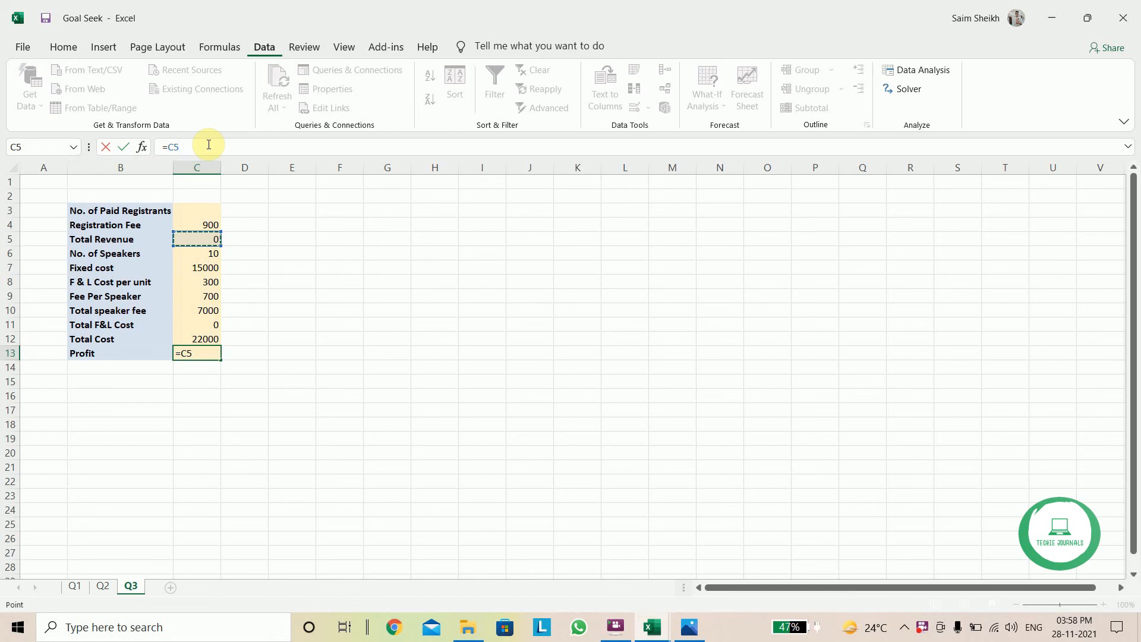
pyautogui.write('-')
pyautogui.click(193, 340)
pyautogui.press('Return')
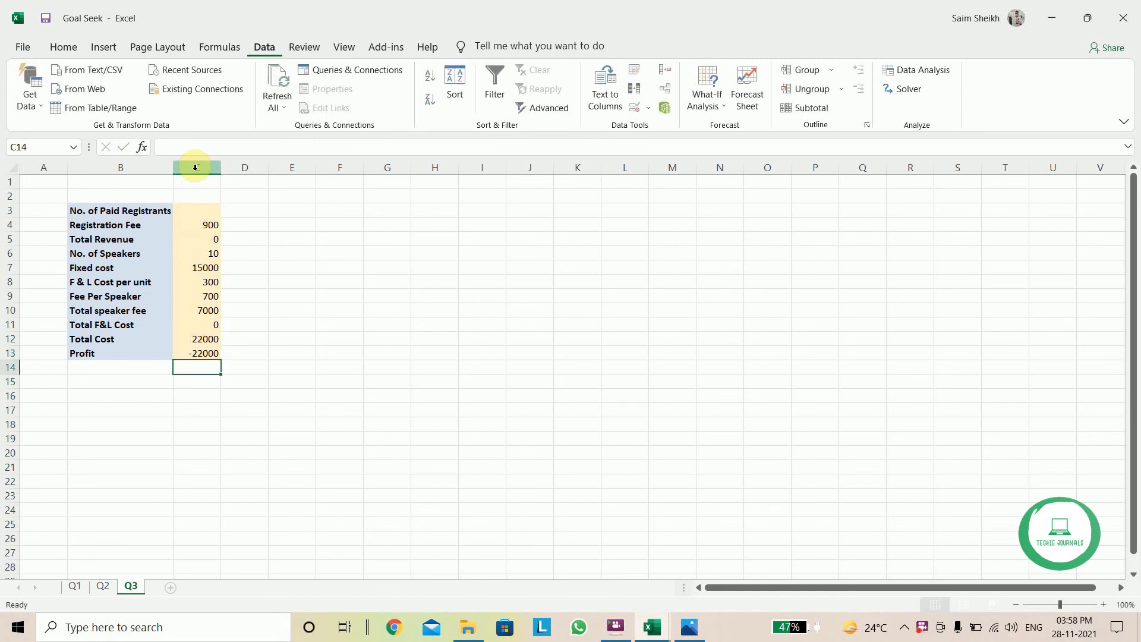
# Run Goal Seek to set the Profit in C13 to 0 by changing the No. of Paid Registrants in C3, and keep the solution
pyautogui.click(204, 354)
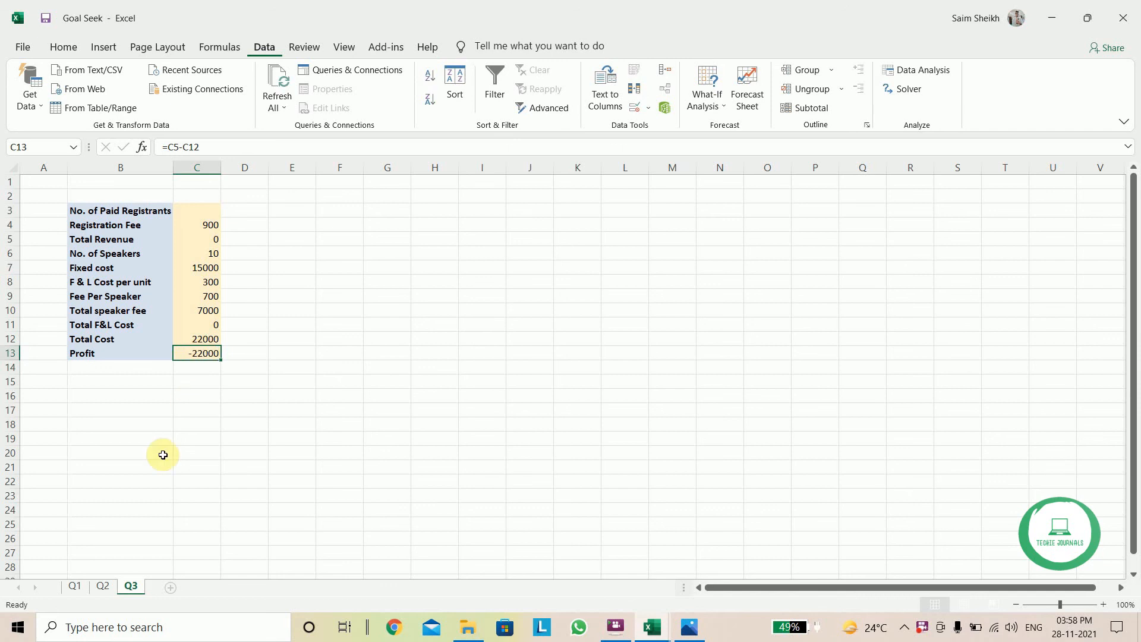
pyautogui.click(711, 107)
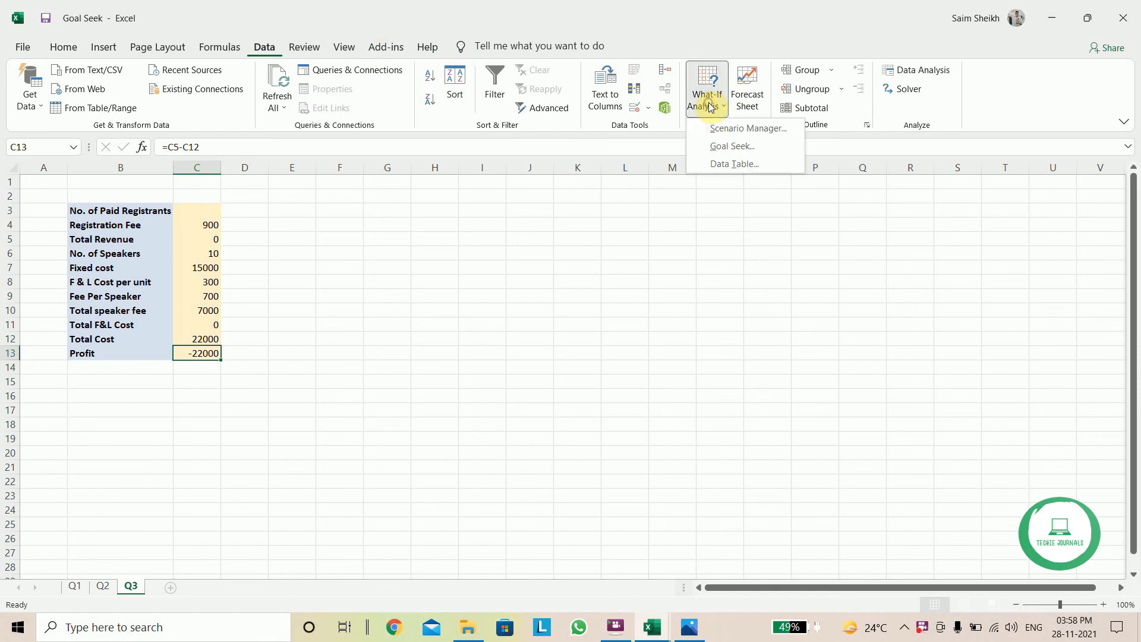
pyautogui.click(719, 151)
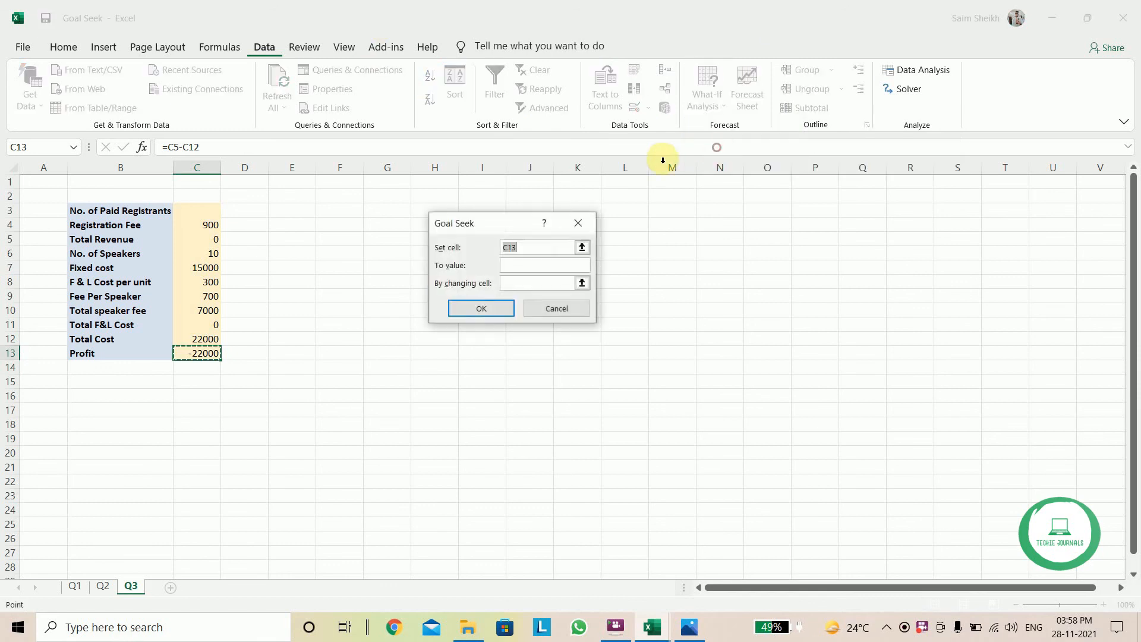
pyautogui.click(522, 266)
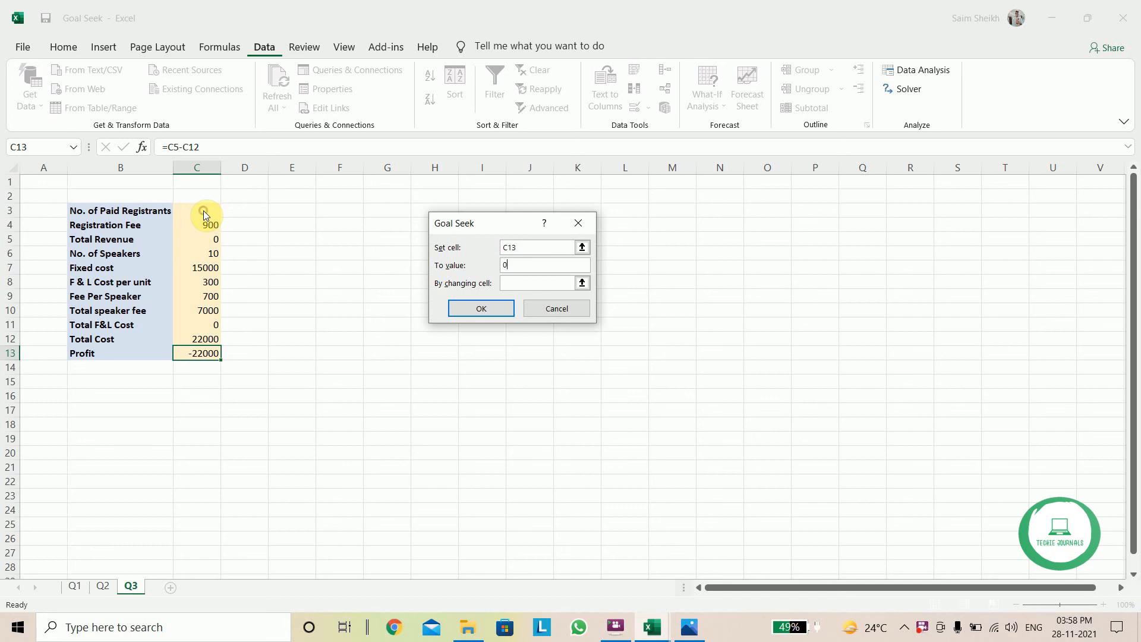
pyautogui.click(512, 283)
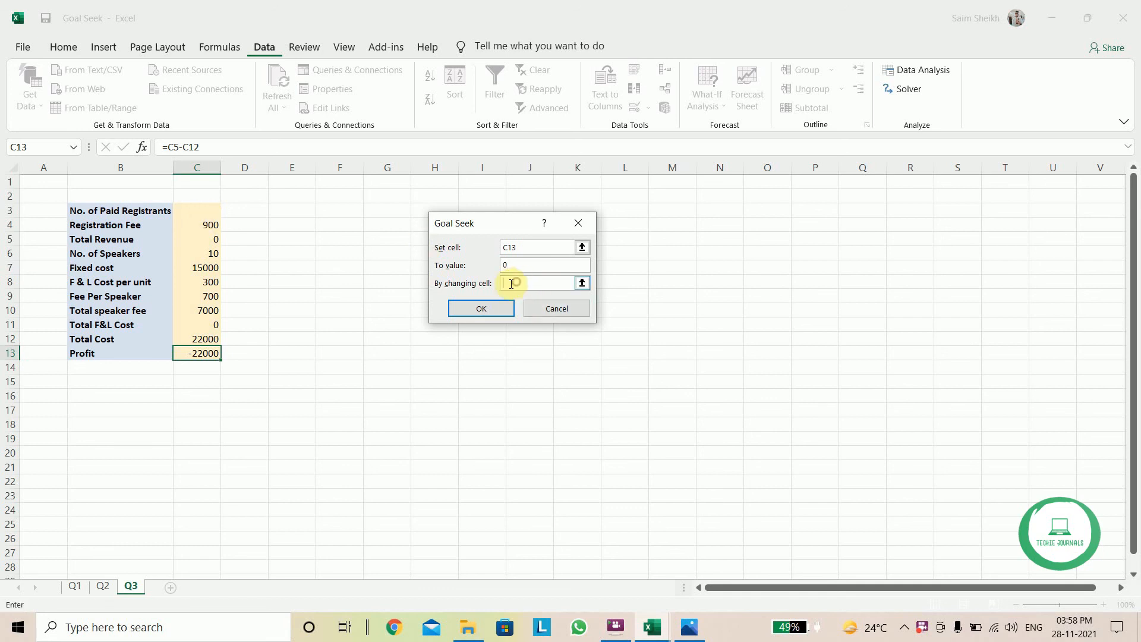
pyautogui.click(199, 213)
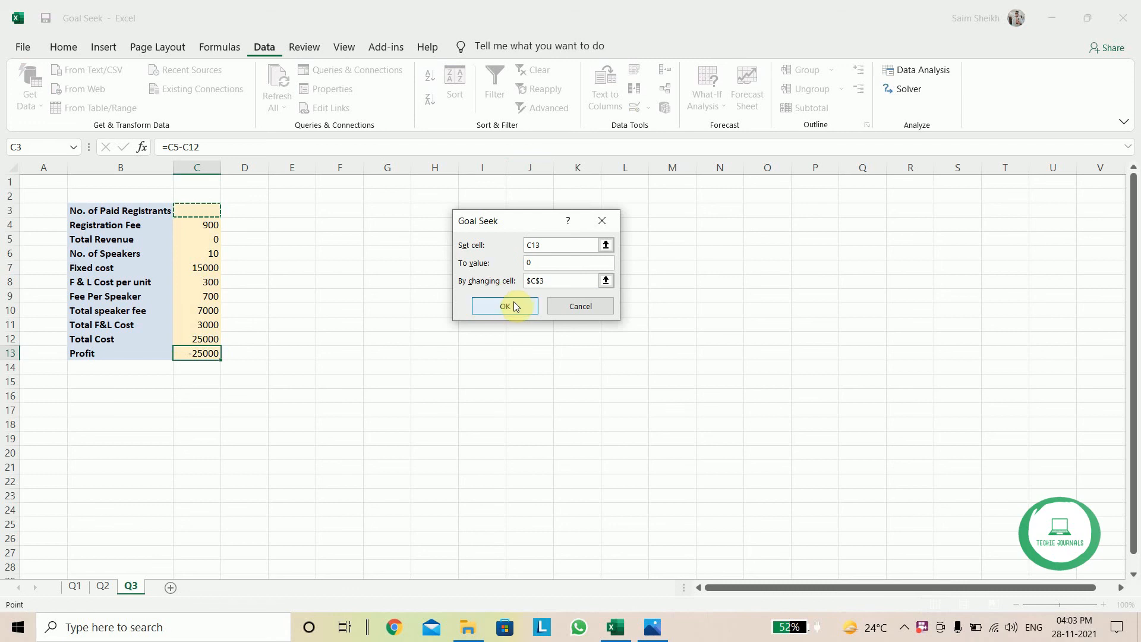
pyautogui.click(515, 306)
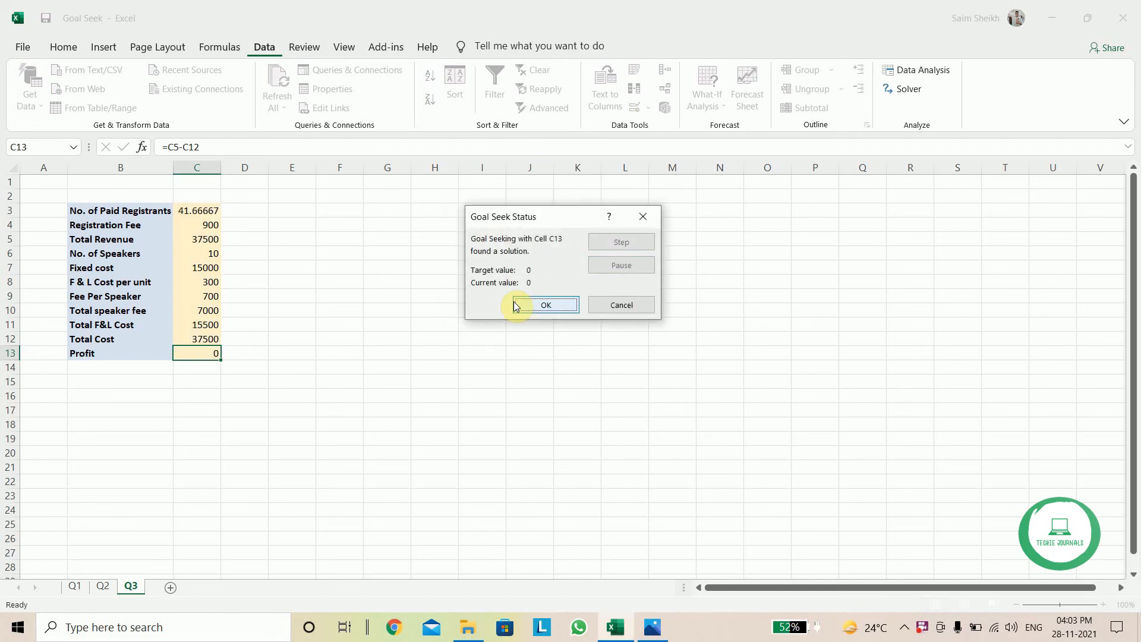
pyautogui.click(513, 304)
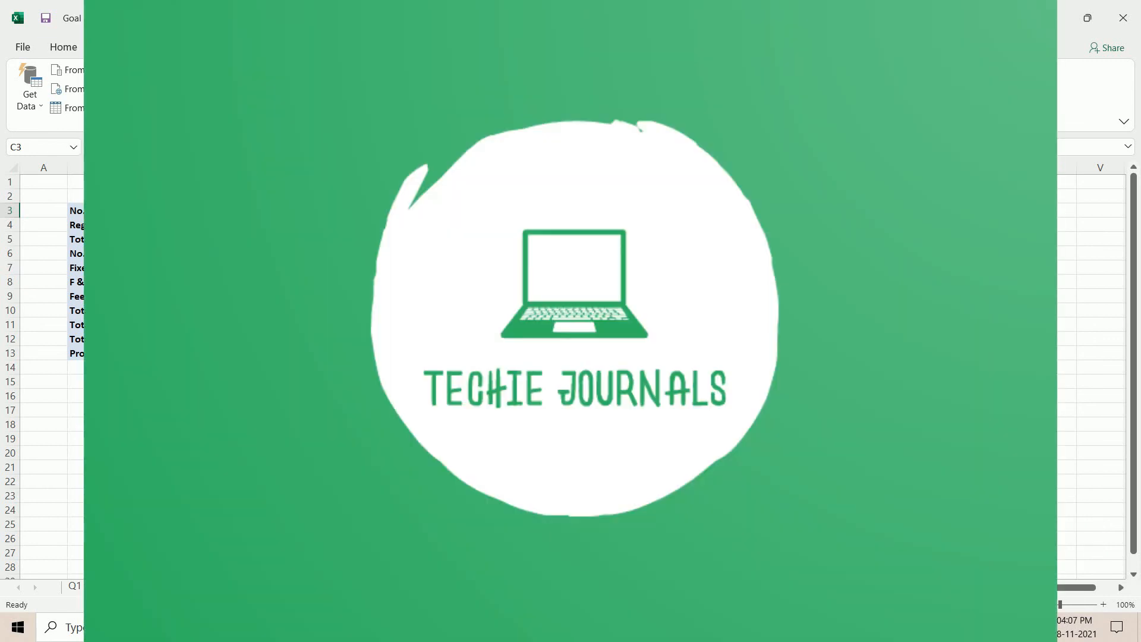
pyautogui.click(1051, 17)
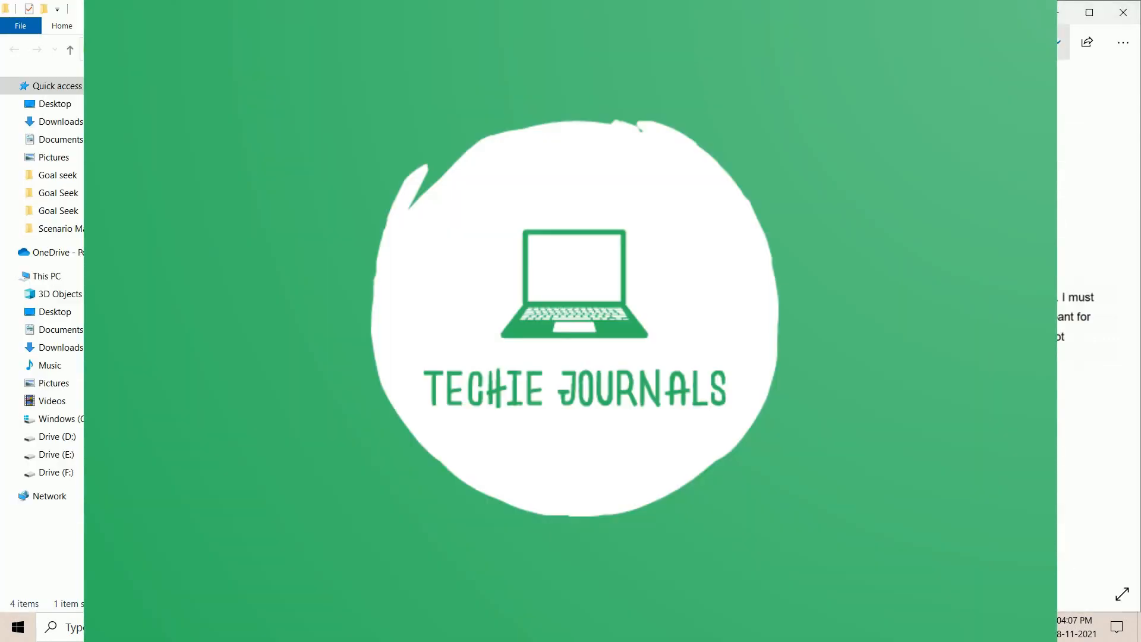
pyautogui.click(1052, 12)
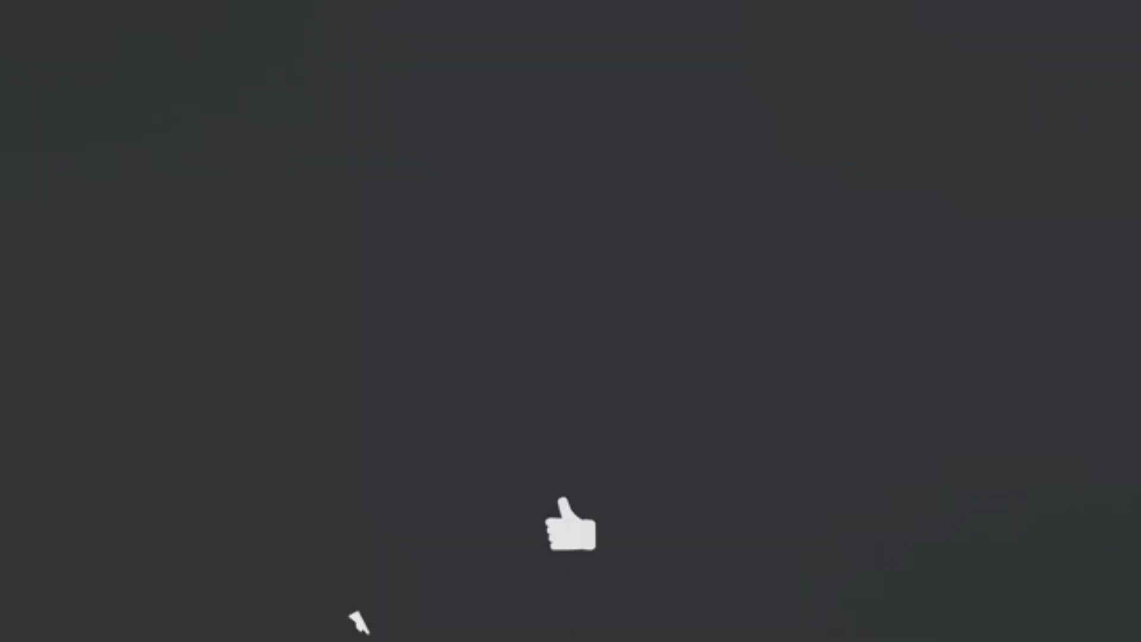